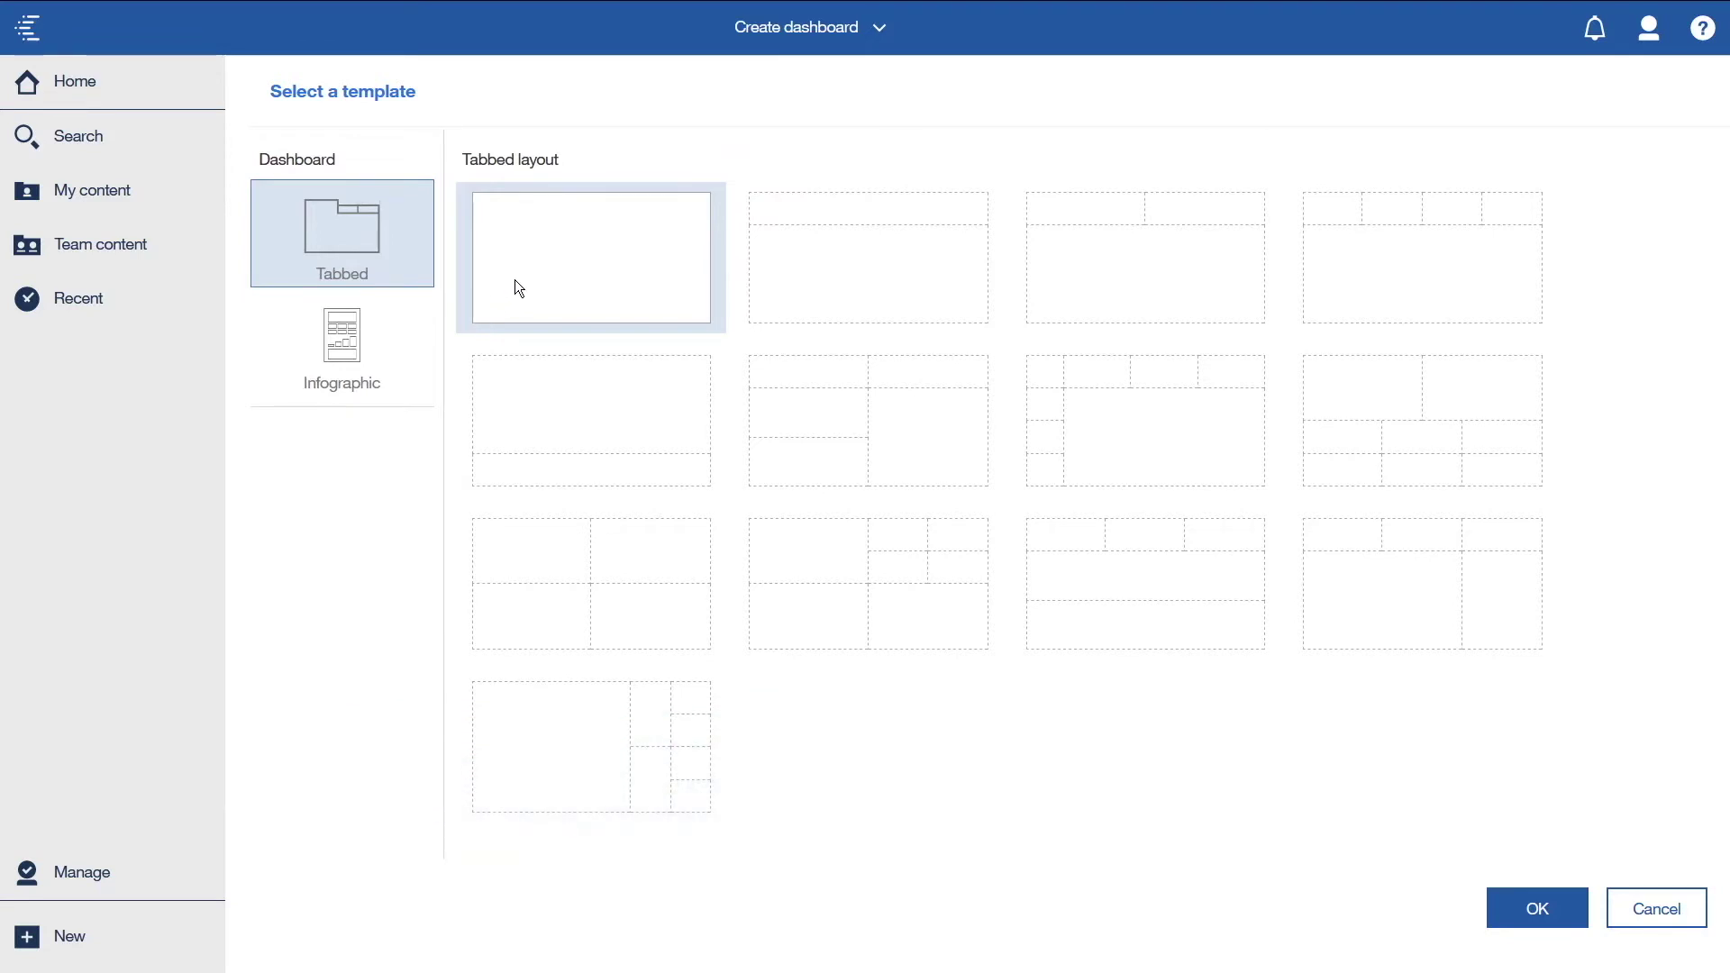
- Create a dashboard from the blank tabbed layout and add the Boston 311 calls source from Team content > Get started > Data
left_click(1529, 910)
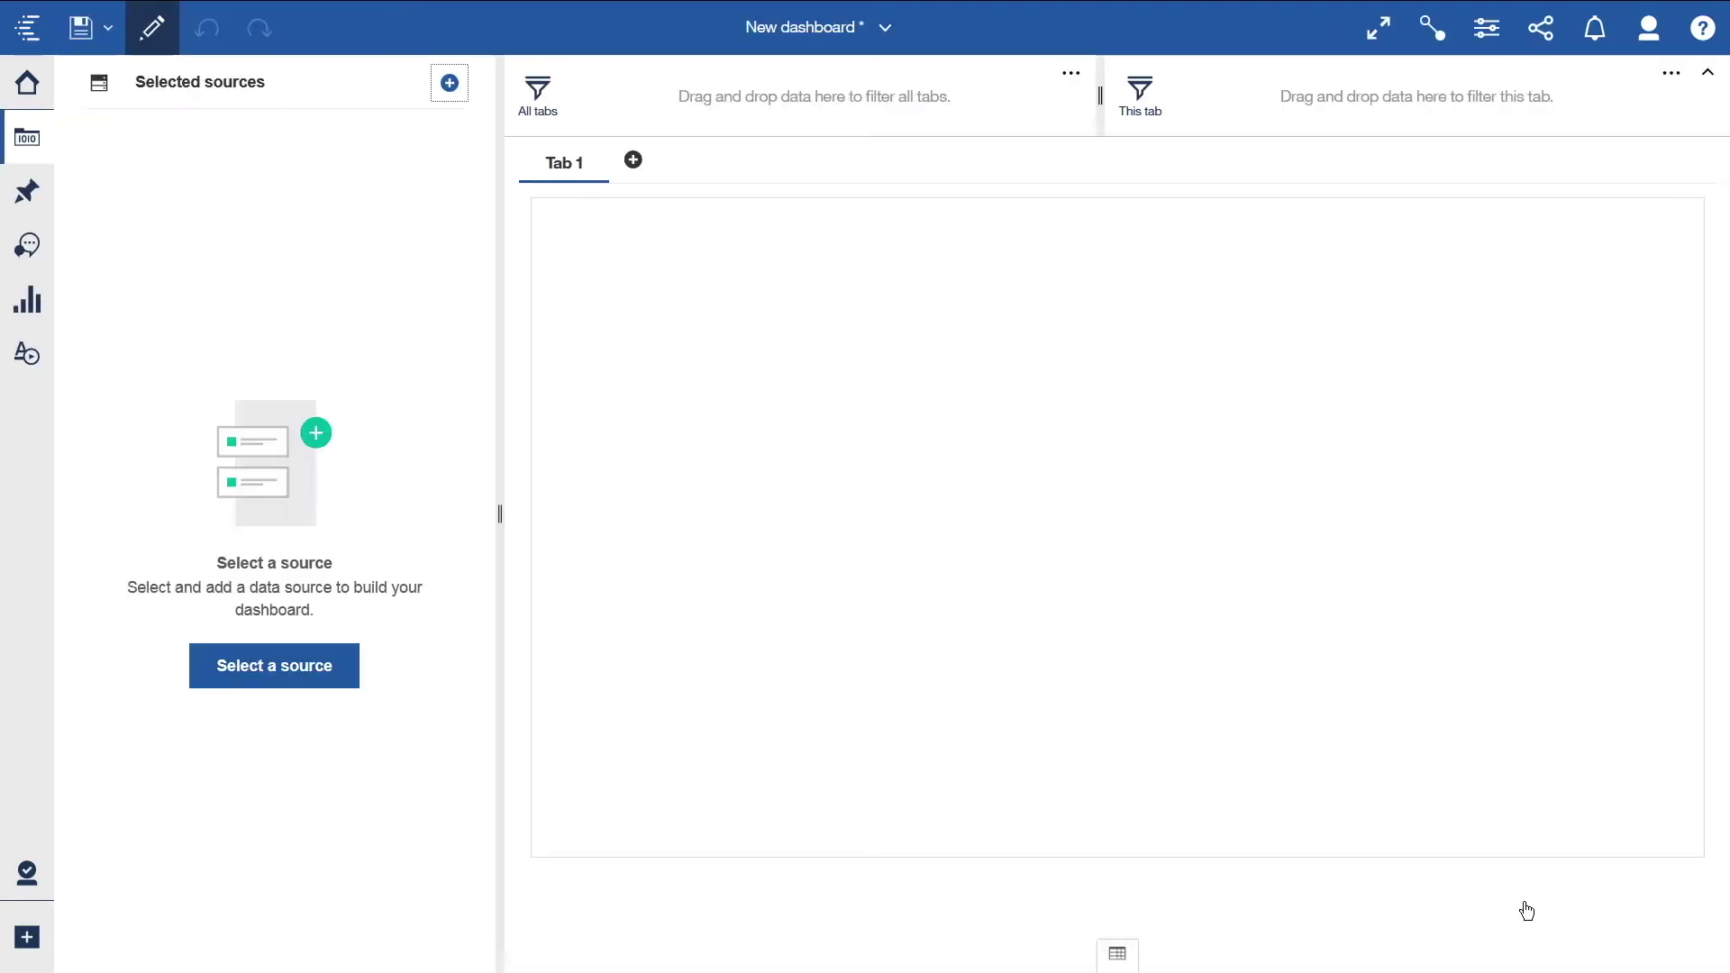
left_click(450, 83)
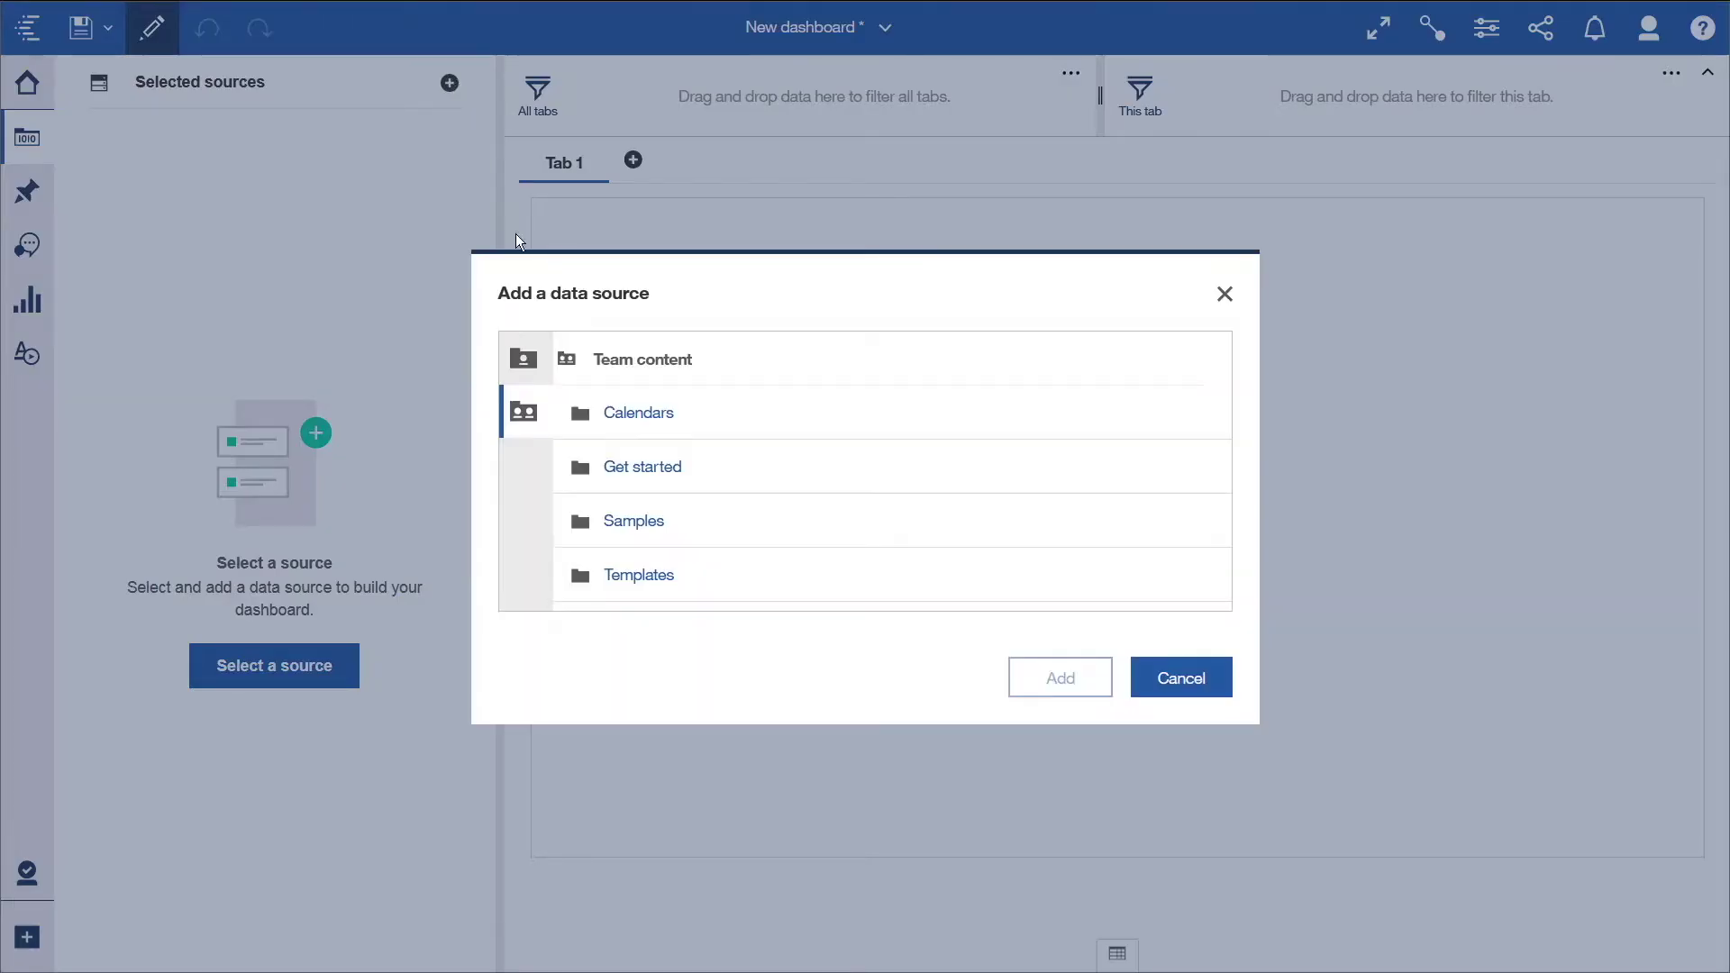
left_click(634, 475)
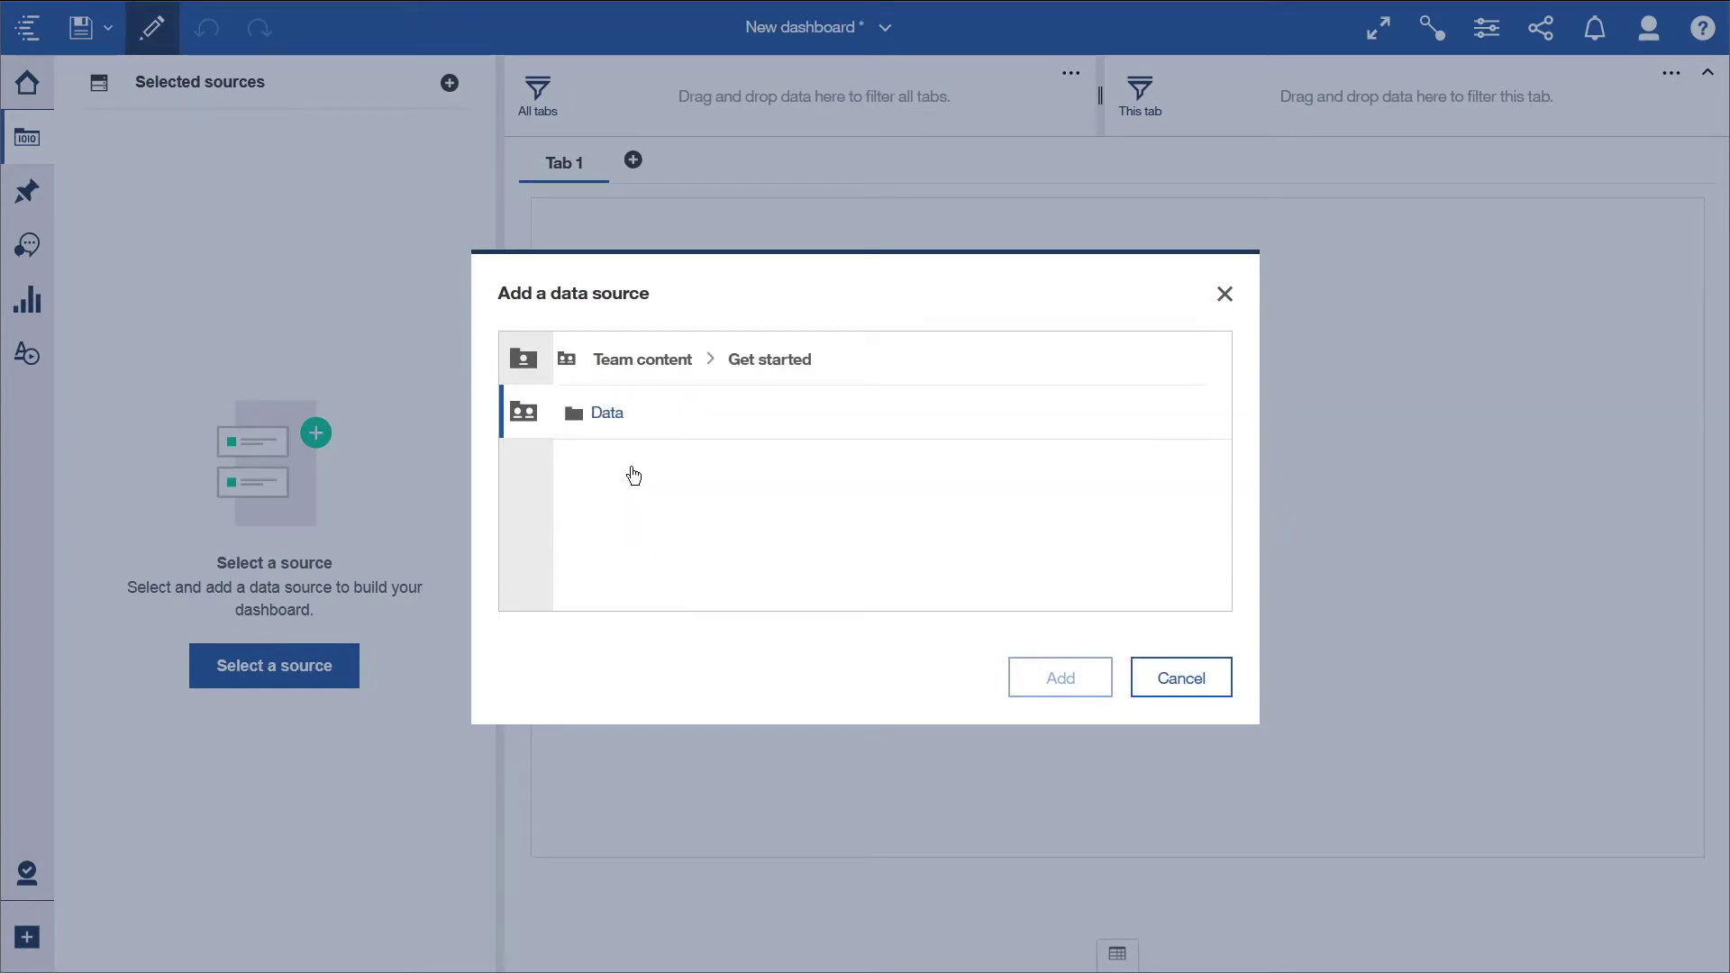
left_click(612, 420)
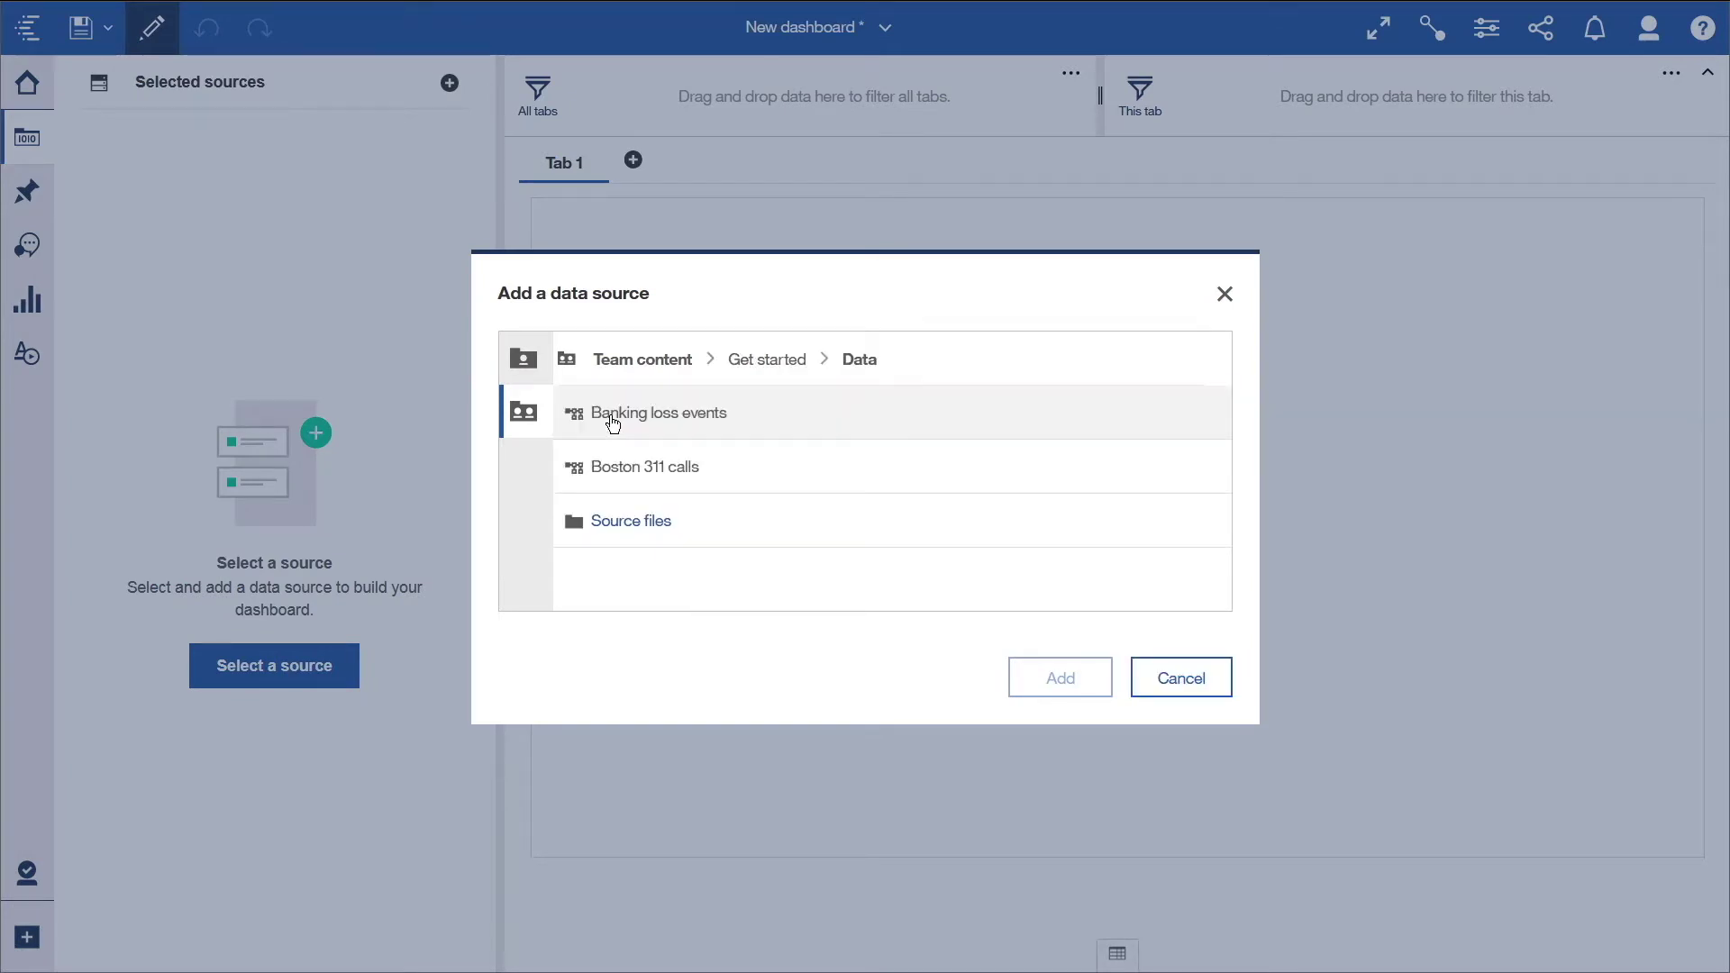
left_click(620, 472)
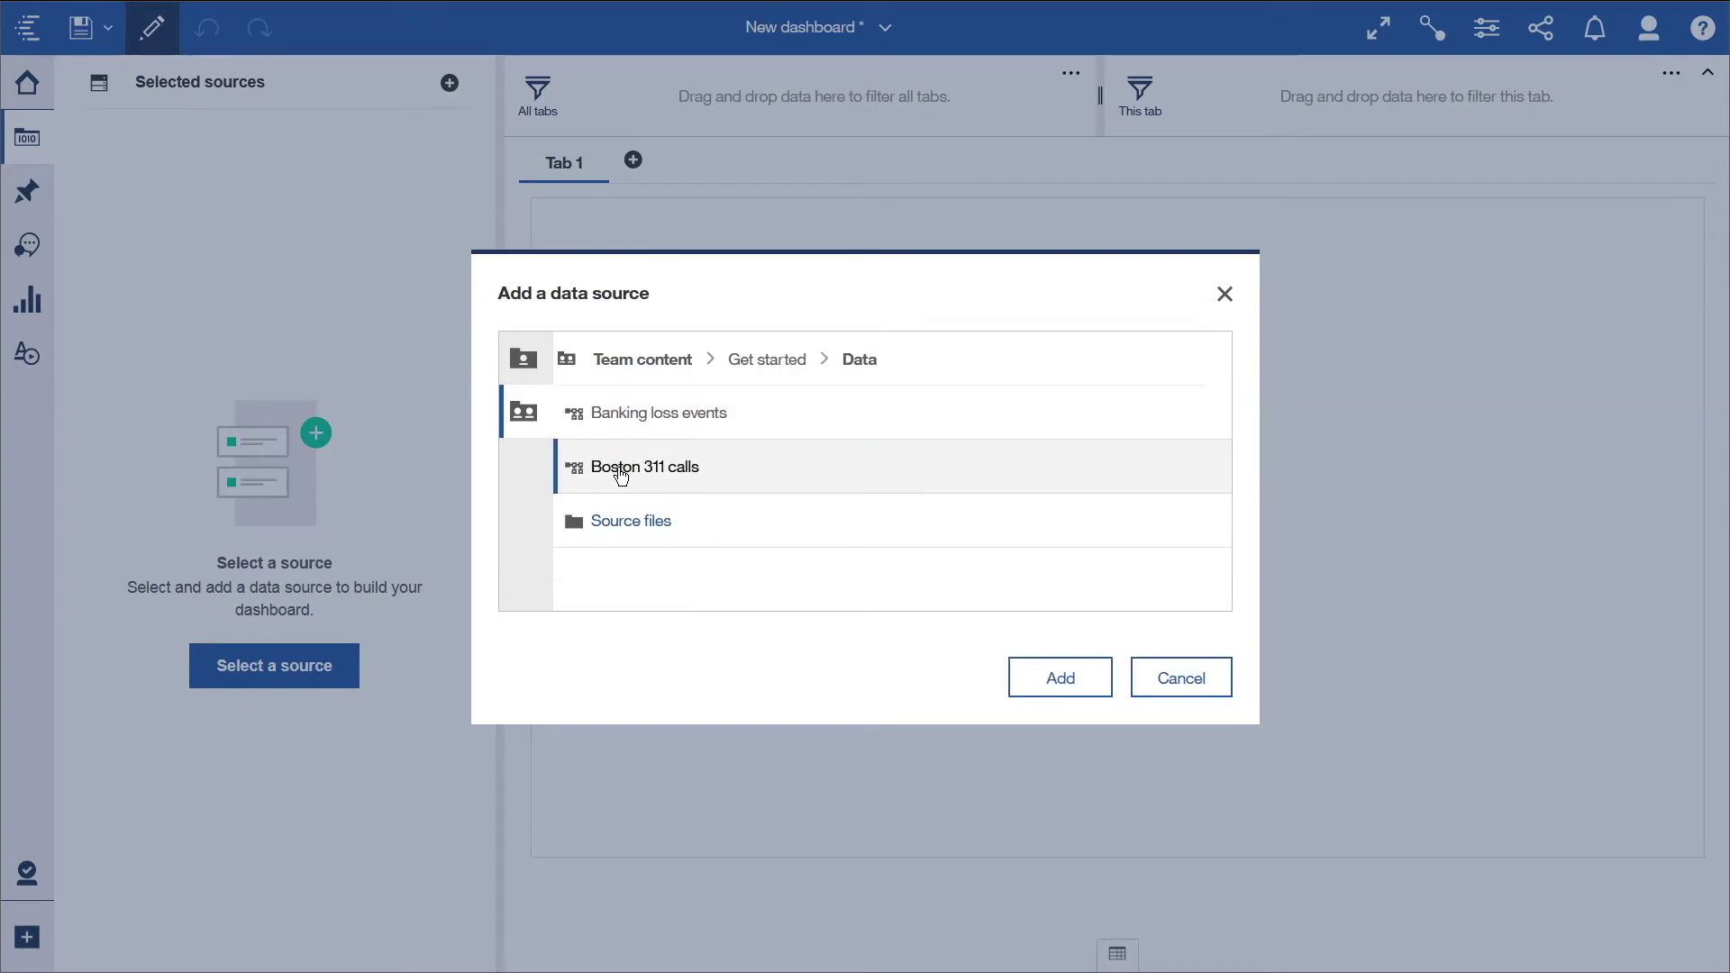
left_click(1061, 680)
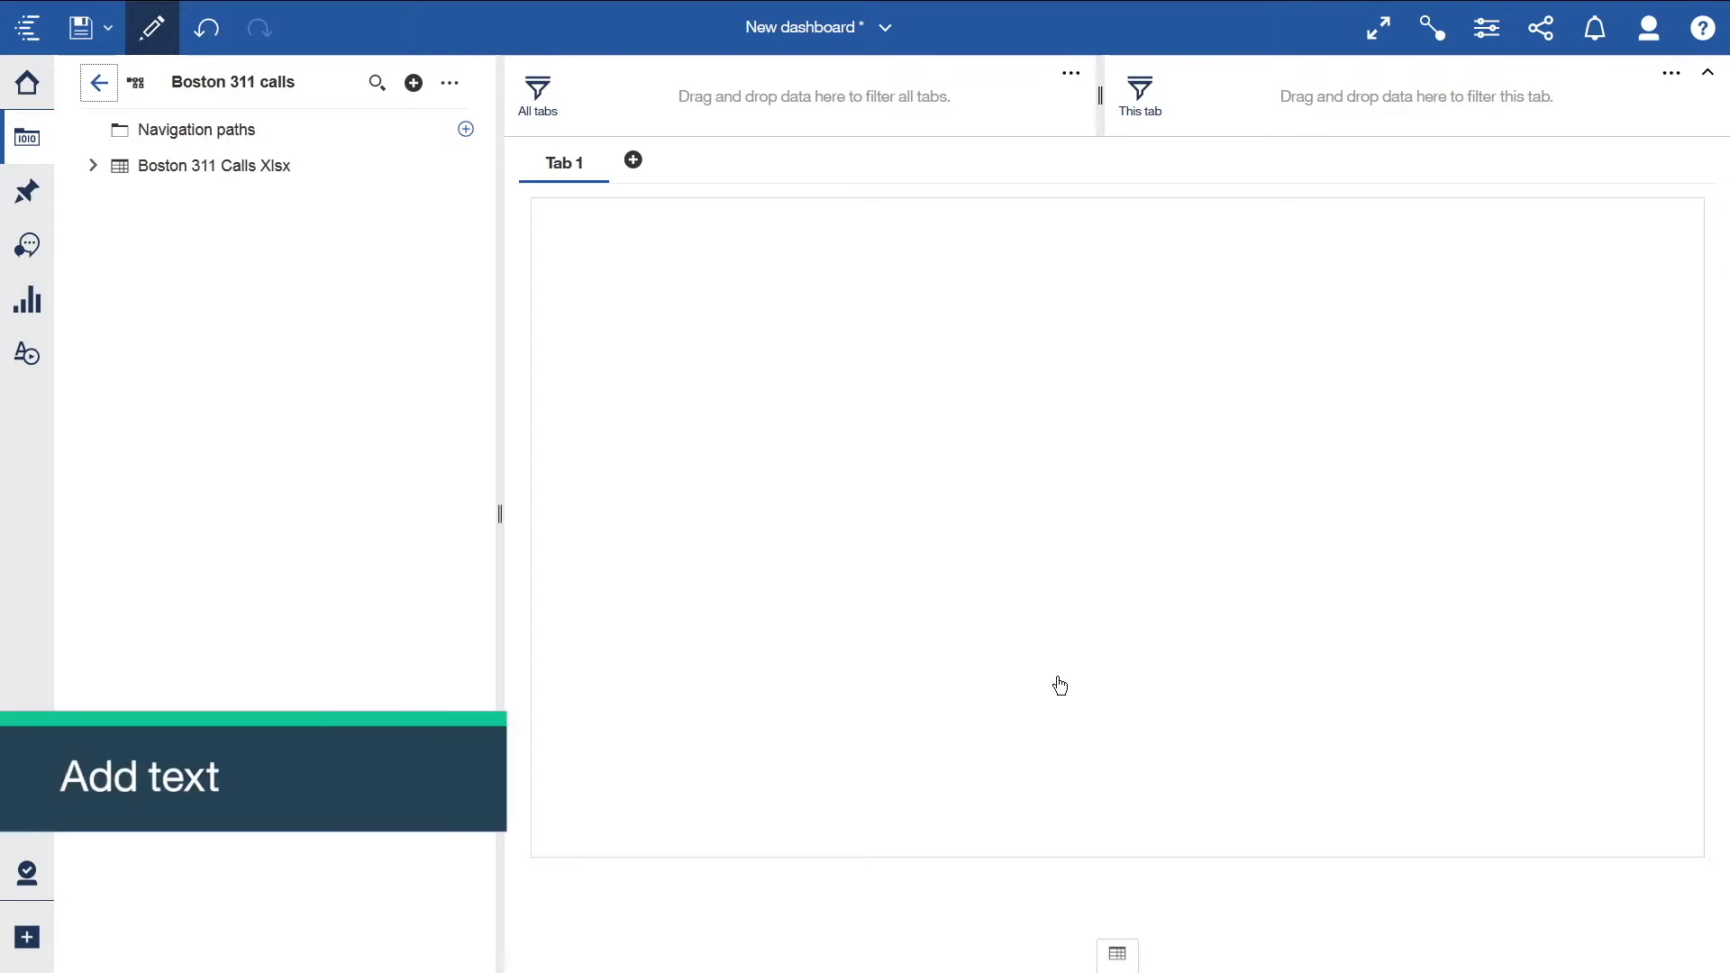
- Add a text widget near the upper edge of the canvas with the text "Boston 311 Calls"
left_click(30, 356)
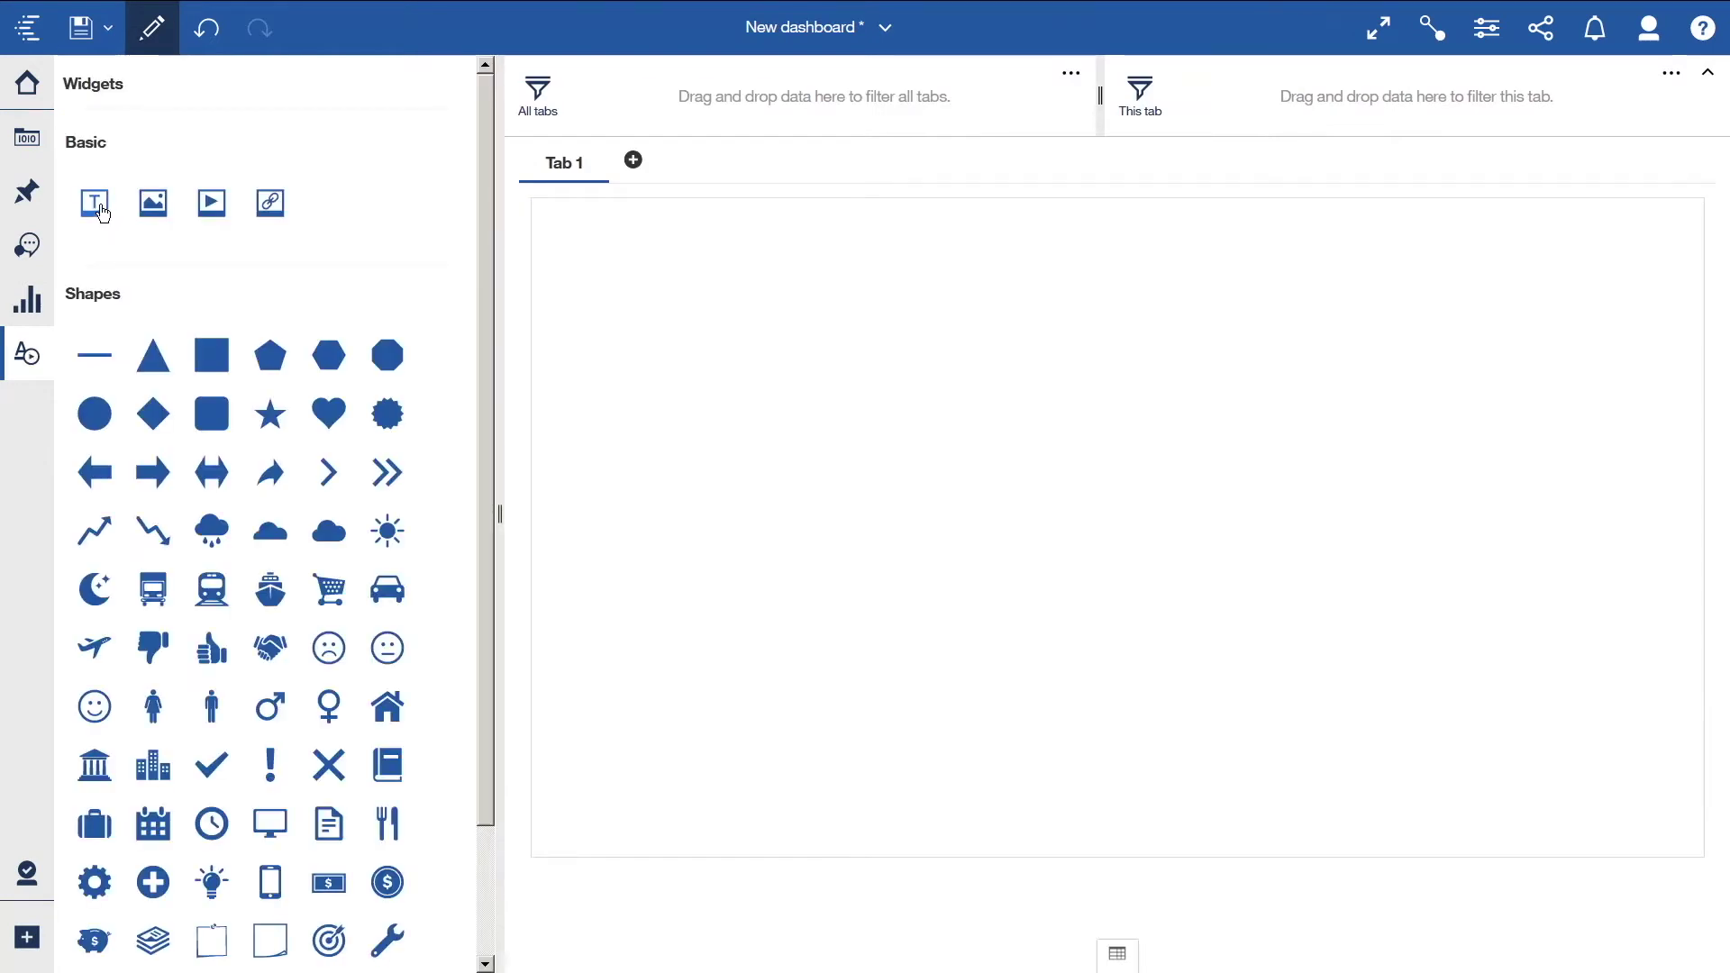
left_click_drag(102, 213, 573, 227)
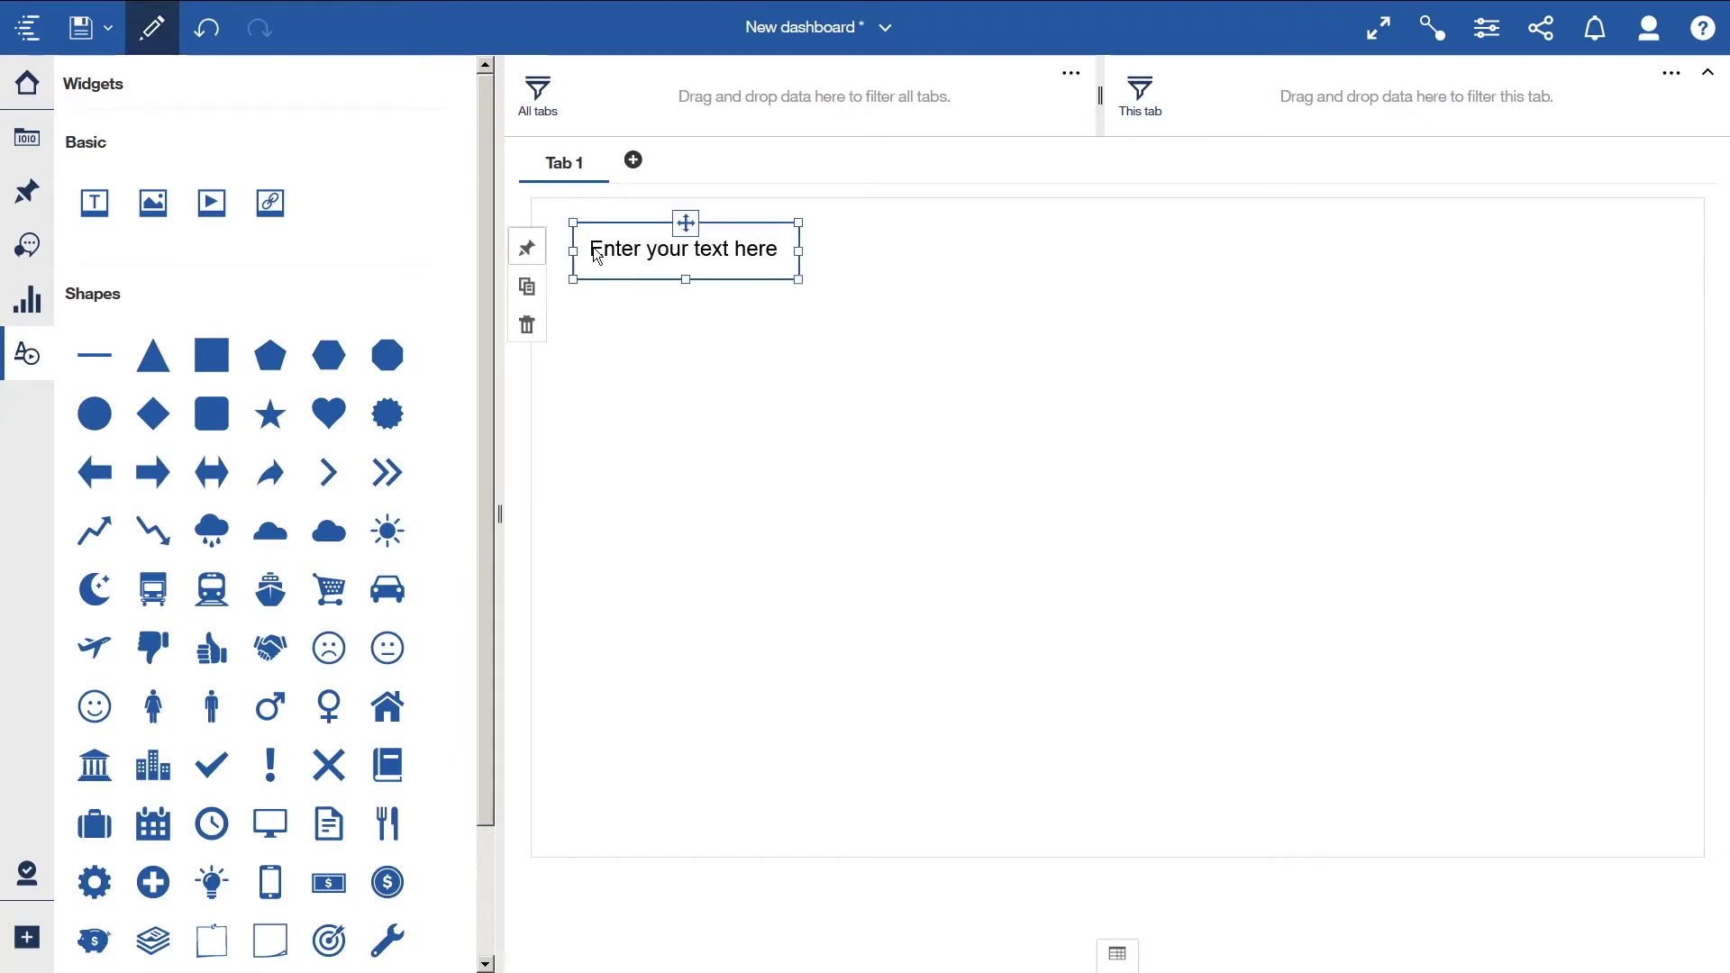
left_click(593, 247)
type("Boston 311 Calls")
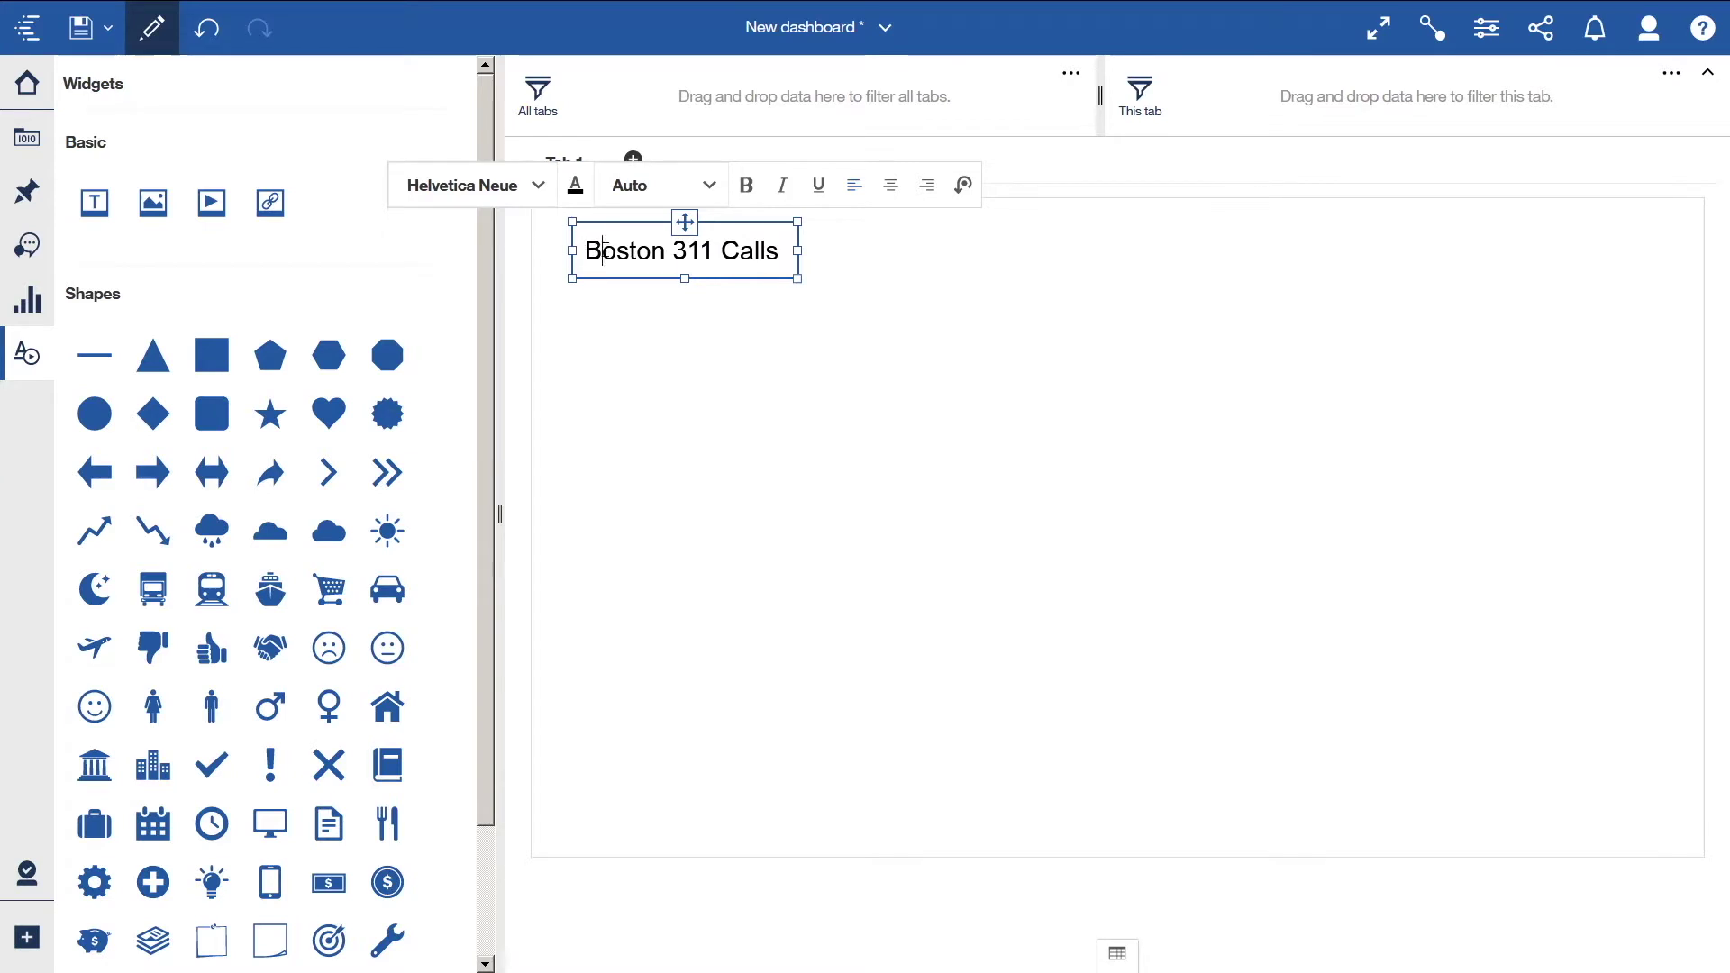
- Format the Boston 311 Calls title as bold, size 24 and centred
triple_click(604, 250)
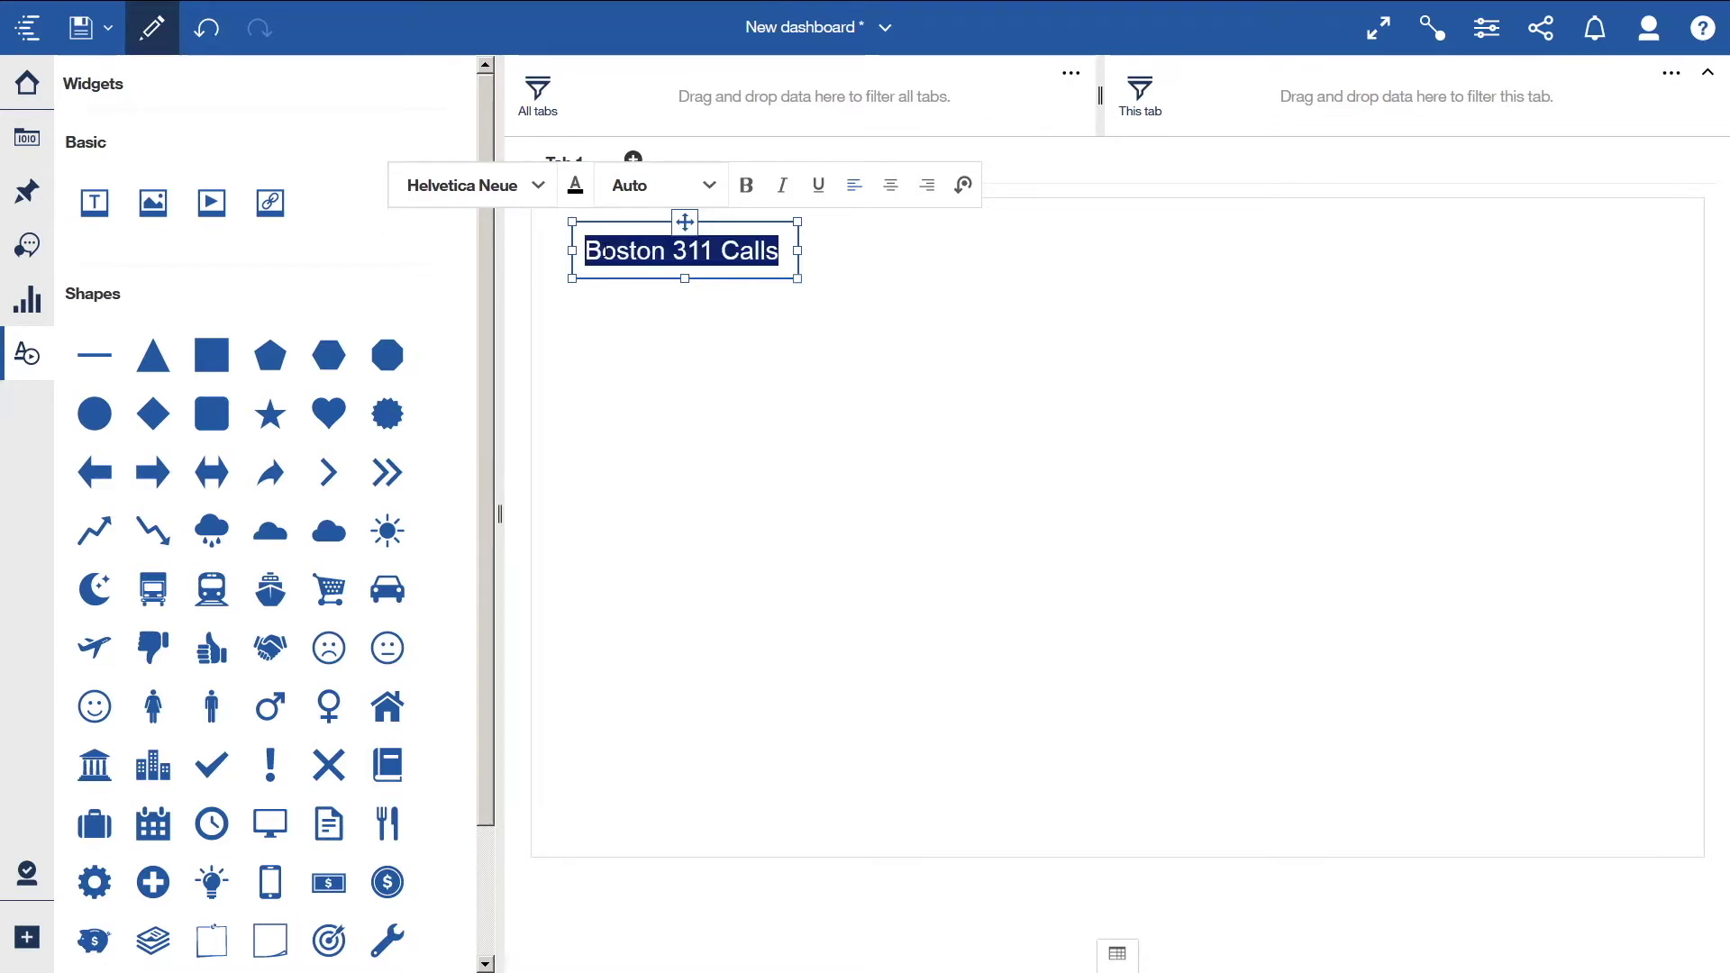
left_click(747, 185)
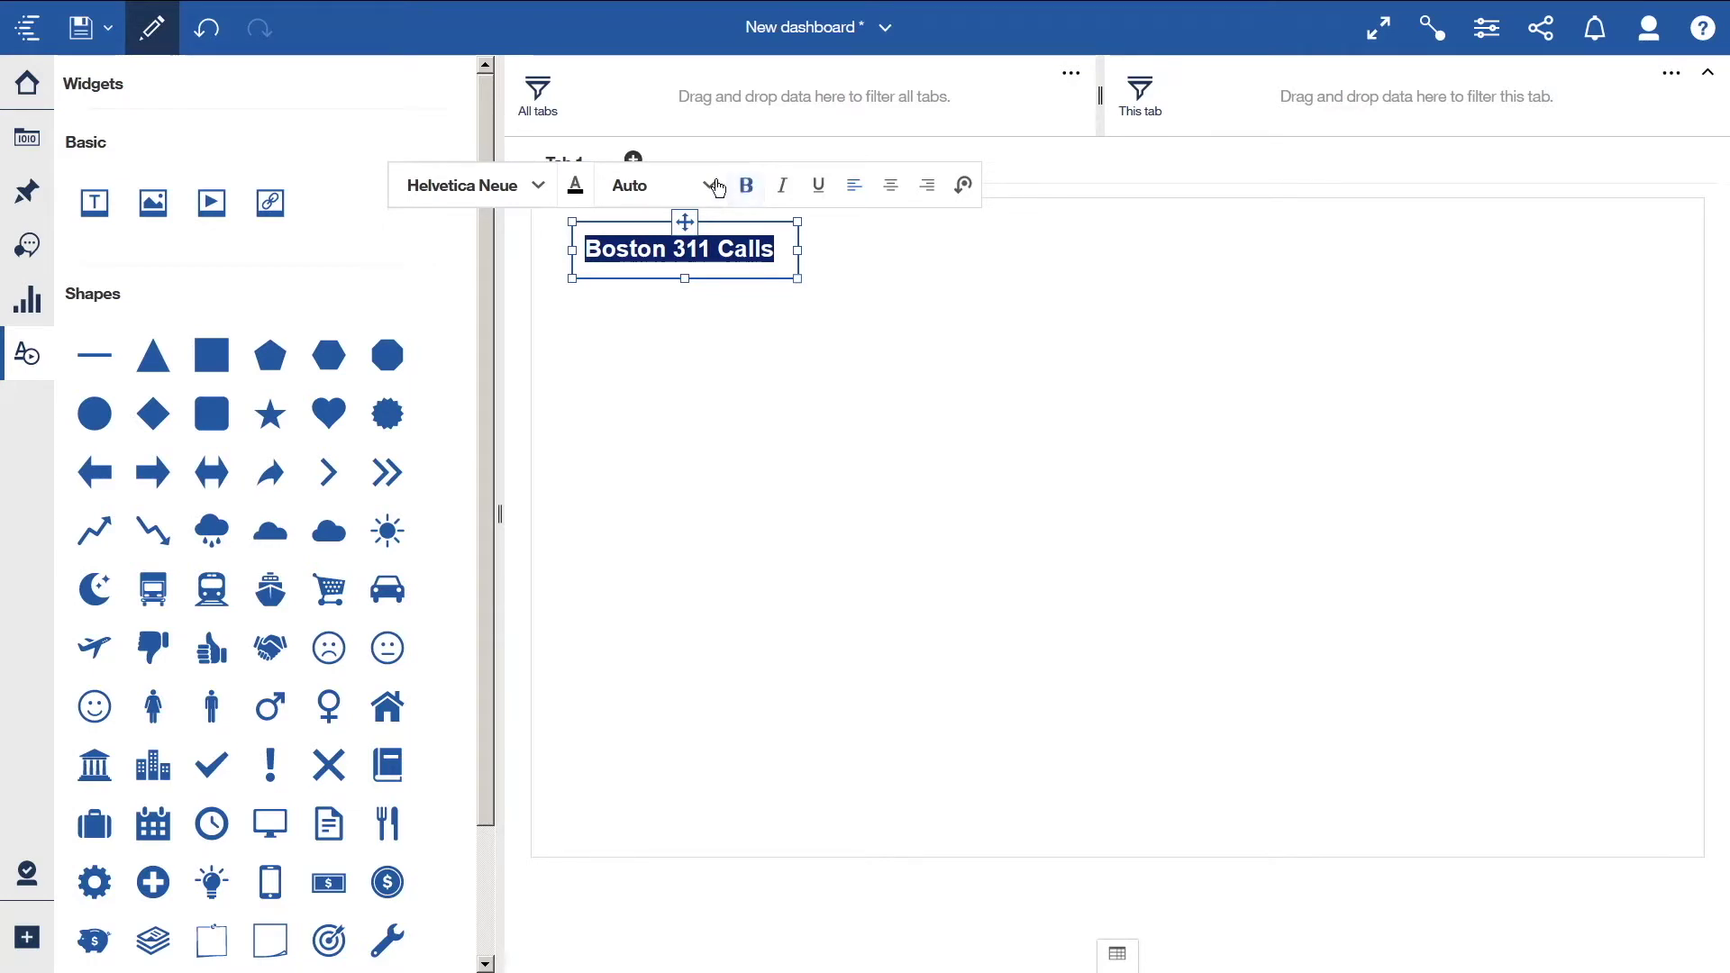
left_click(716, 187)
left_click(720, 424)
left_click(720, 423)
left_click(719, 423)
left_click(720, 423)
left_click(620, 364)
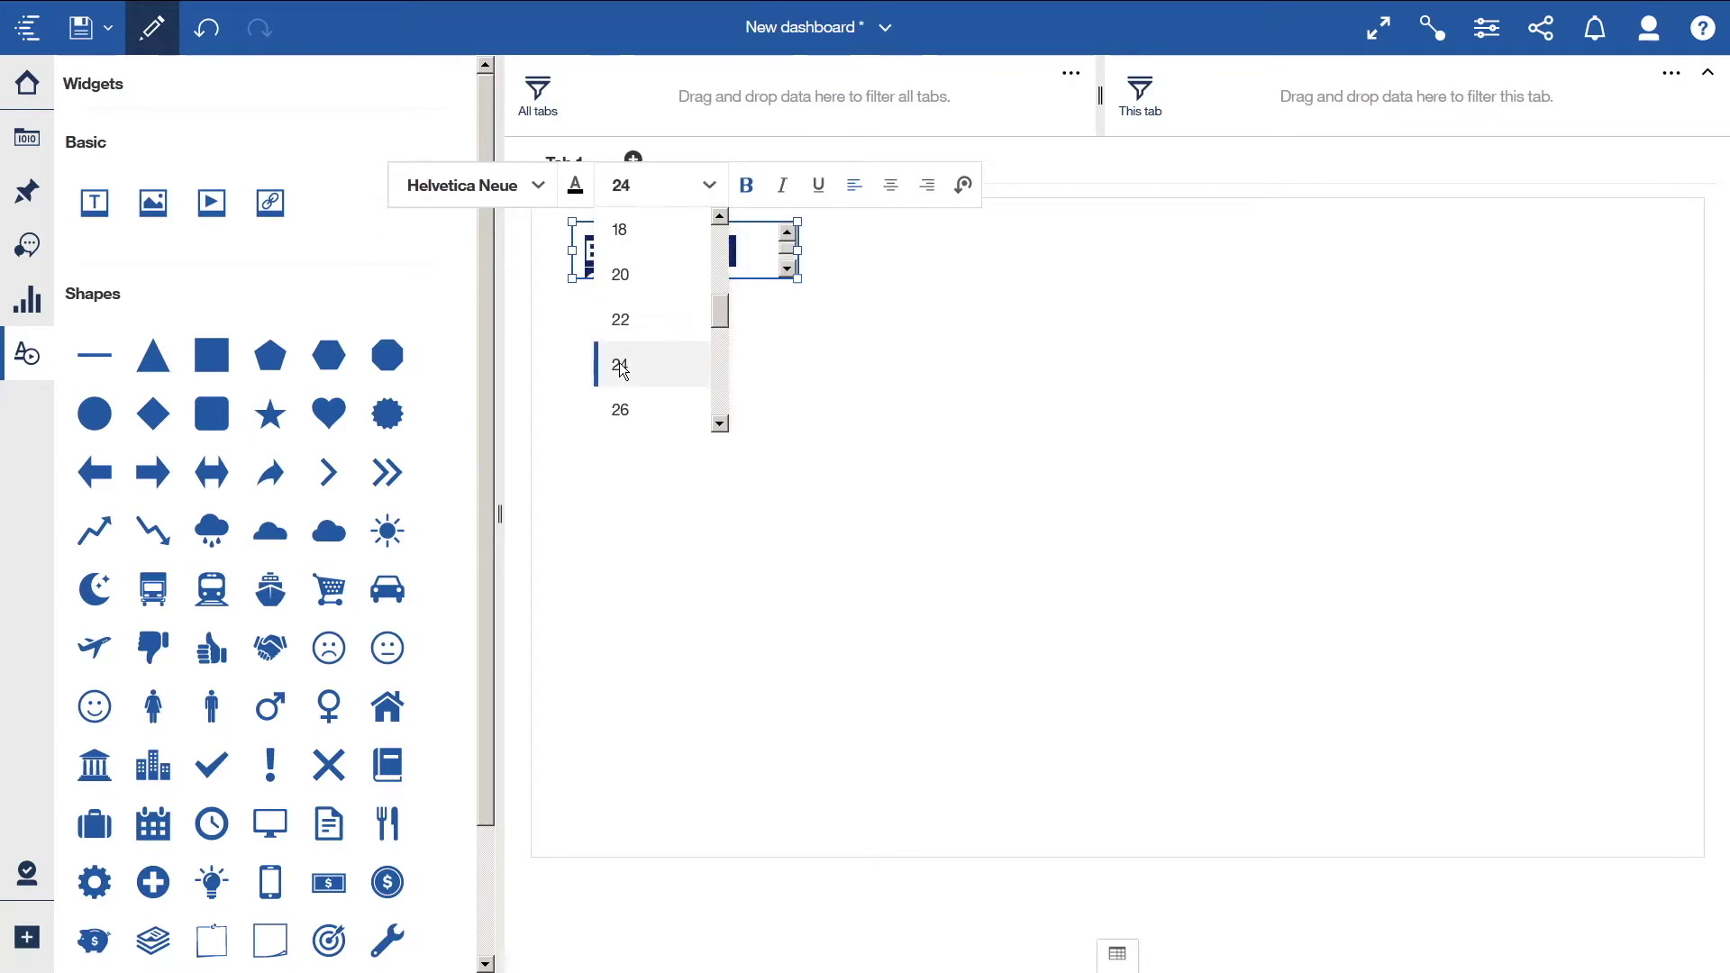
left_click(894, 189)
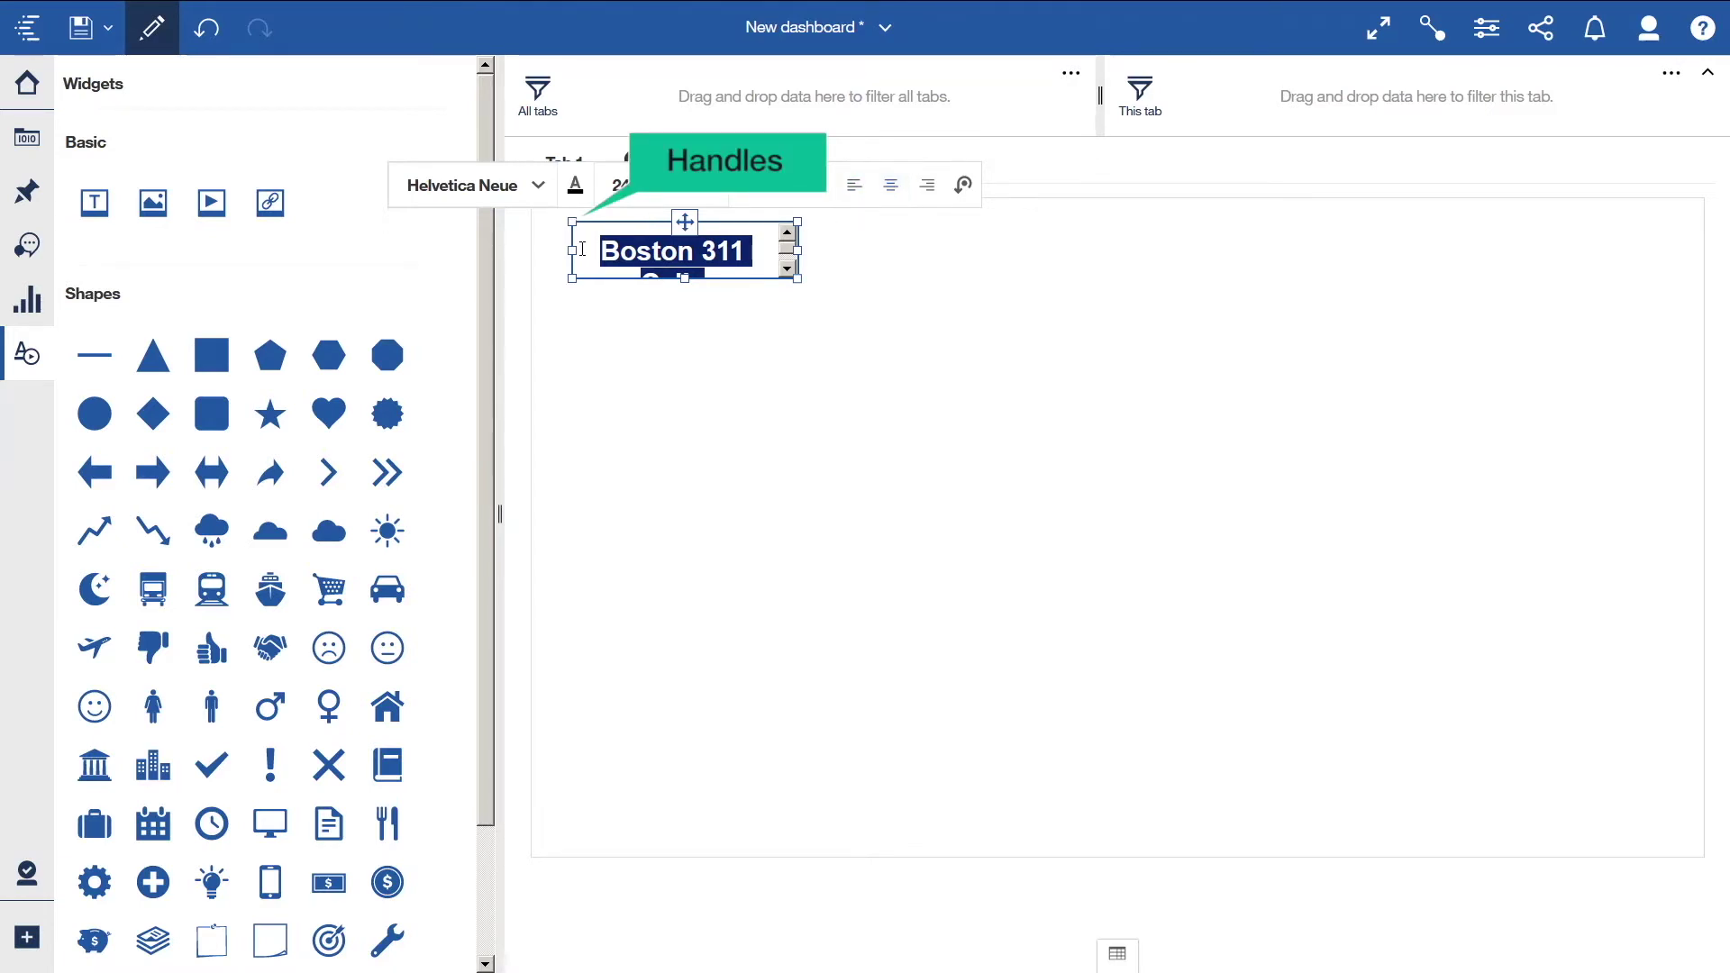
- Resize the title box to a one-line strip spanning the full width along the canvas's upper edge
left_click_drag(572, 249, 531, 251)
left_click_drag(797, 250, 1703, 252)
left_click_drag(531, 222, 532, 192)
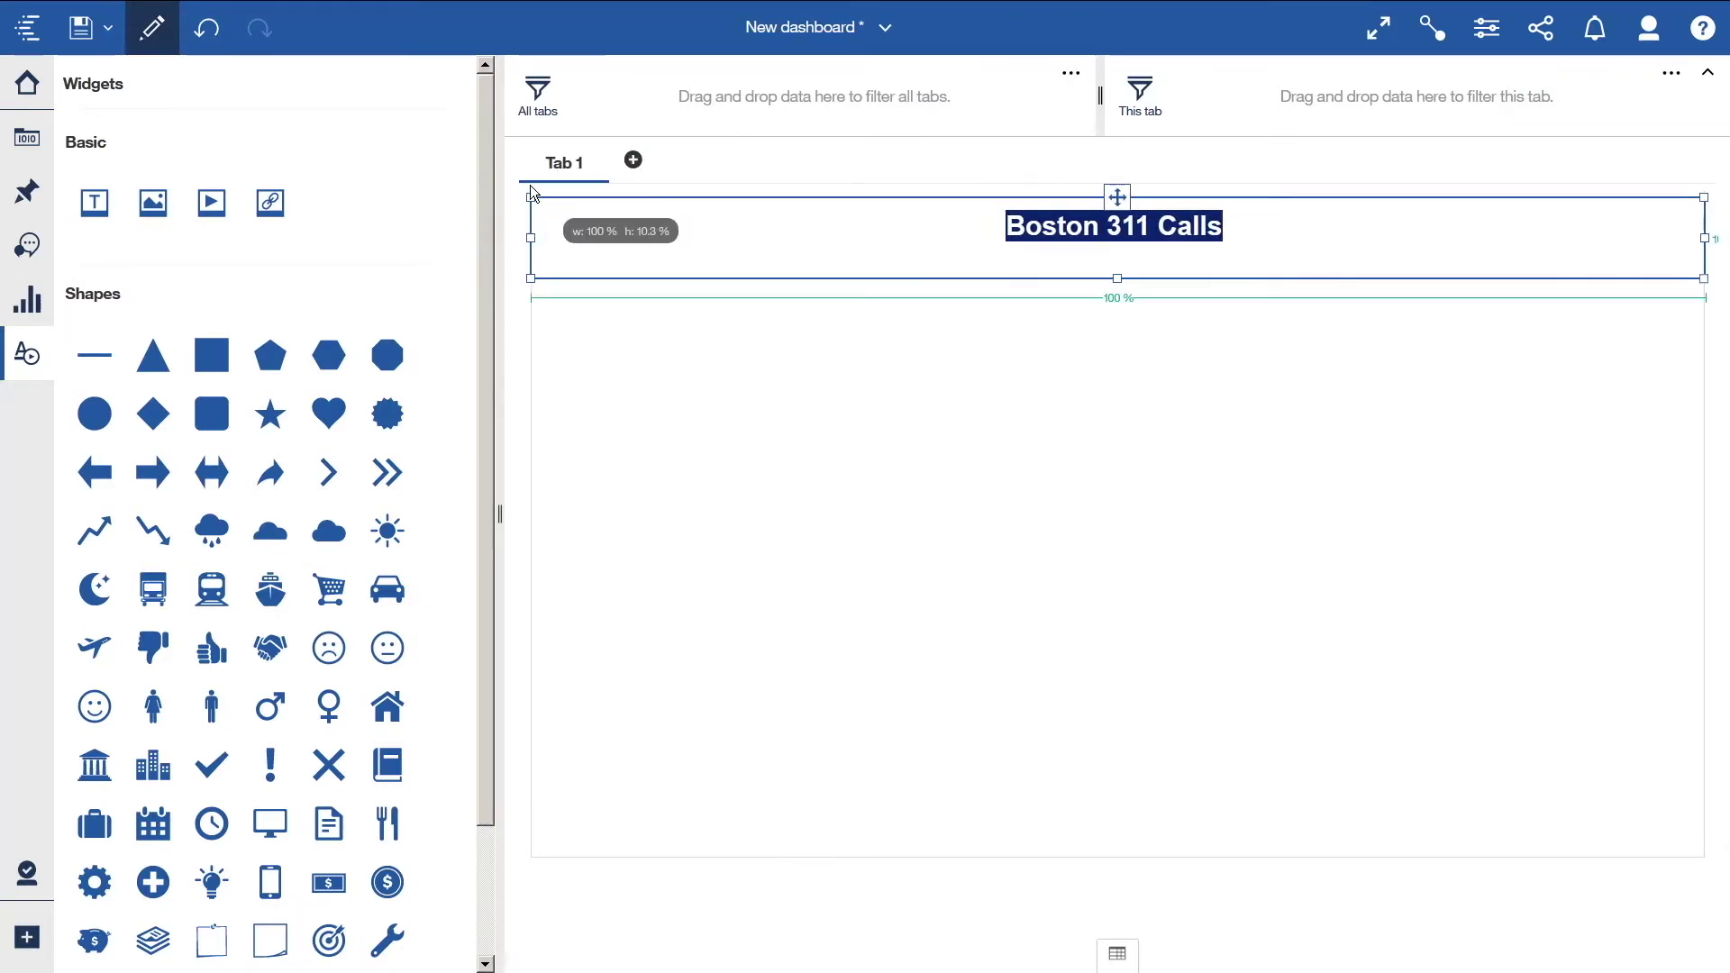
left_click_drag(1118, 279, 1119, 252)
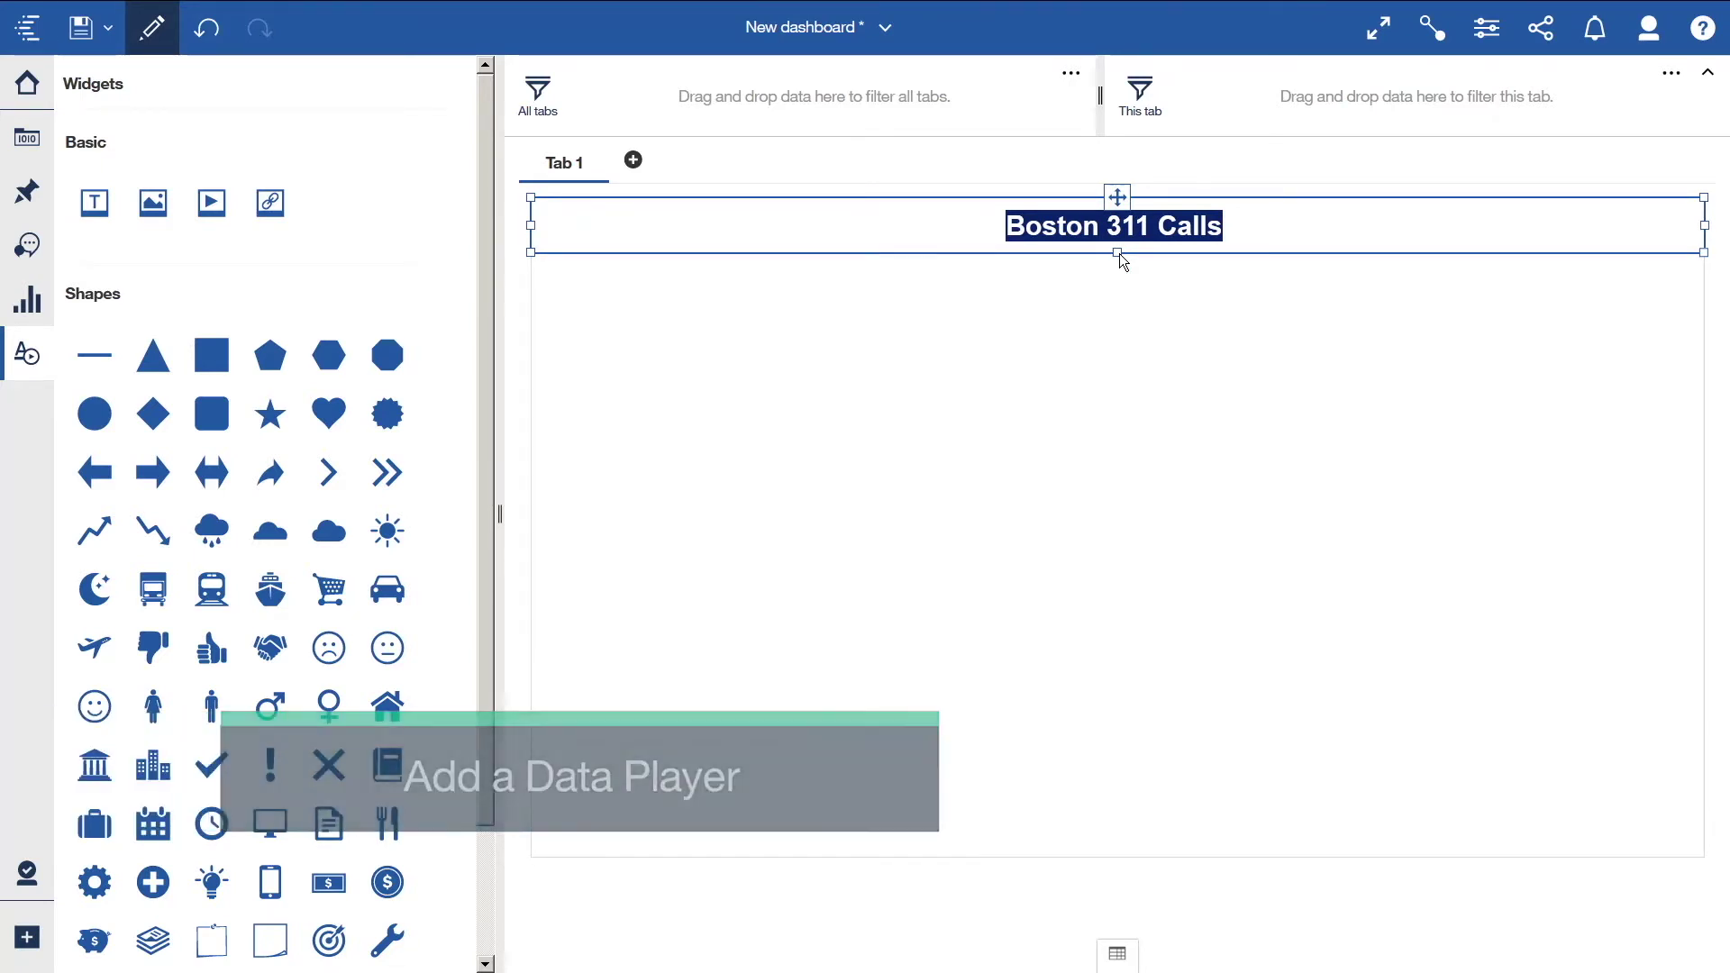
- Add the Weather Condition field from the Boston 311 Calls Xlsx table to the canvas below the title
left_click(28, 144)
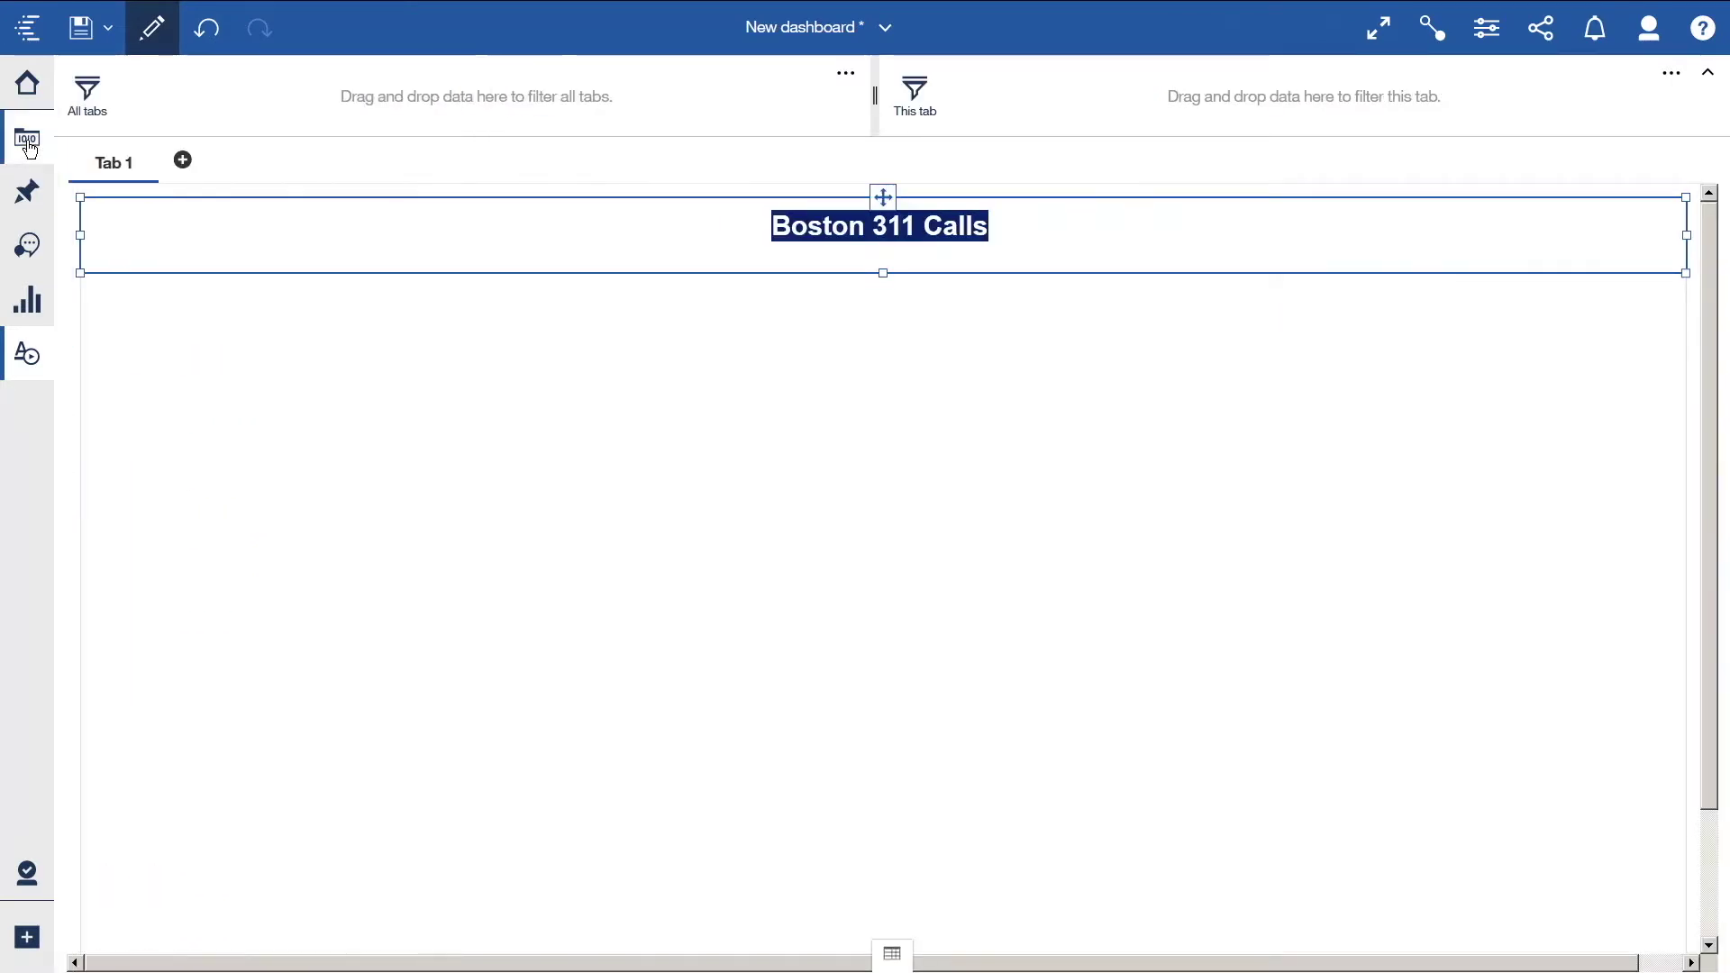
left_click(93, 166)
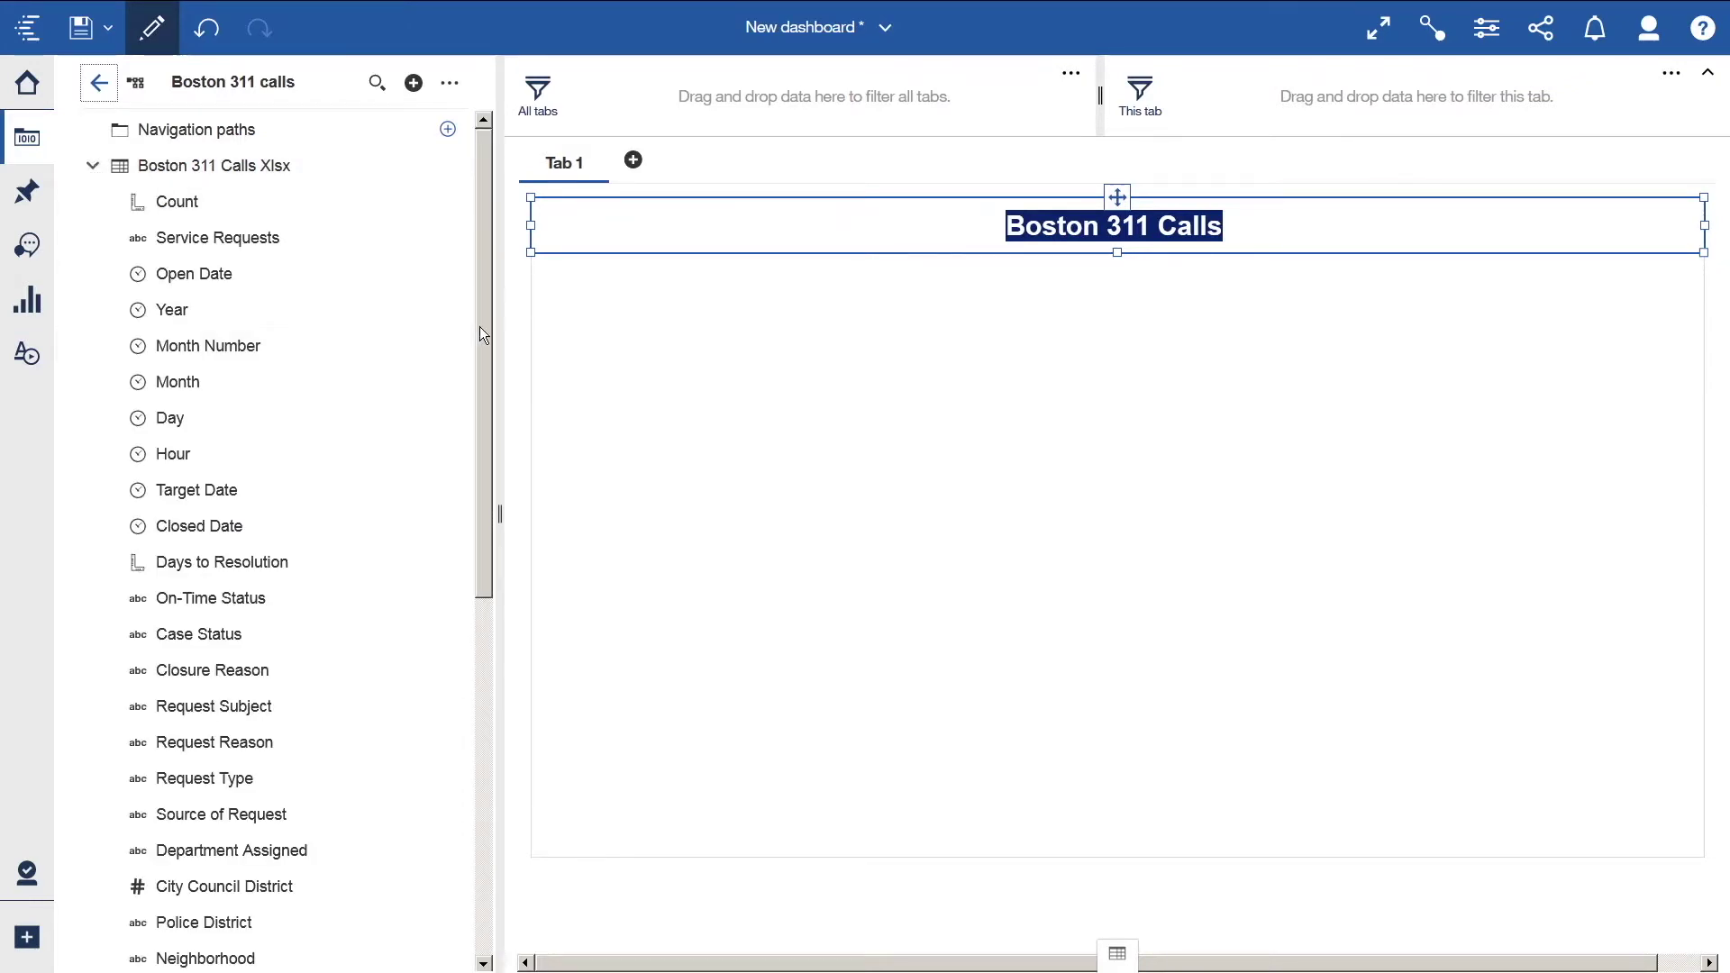
scroll(481, 370, "down", 1)
left_click_drag(481, 370, 473, 499)
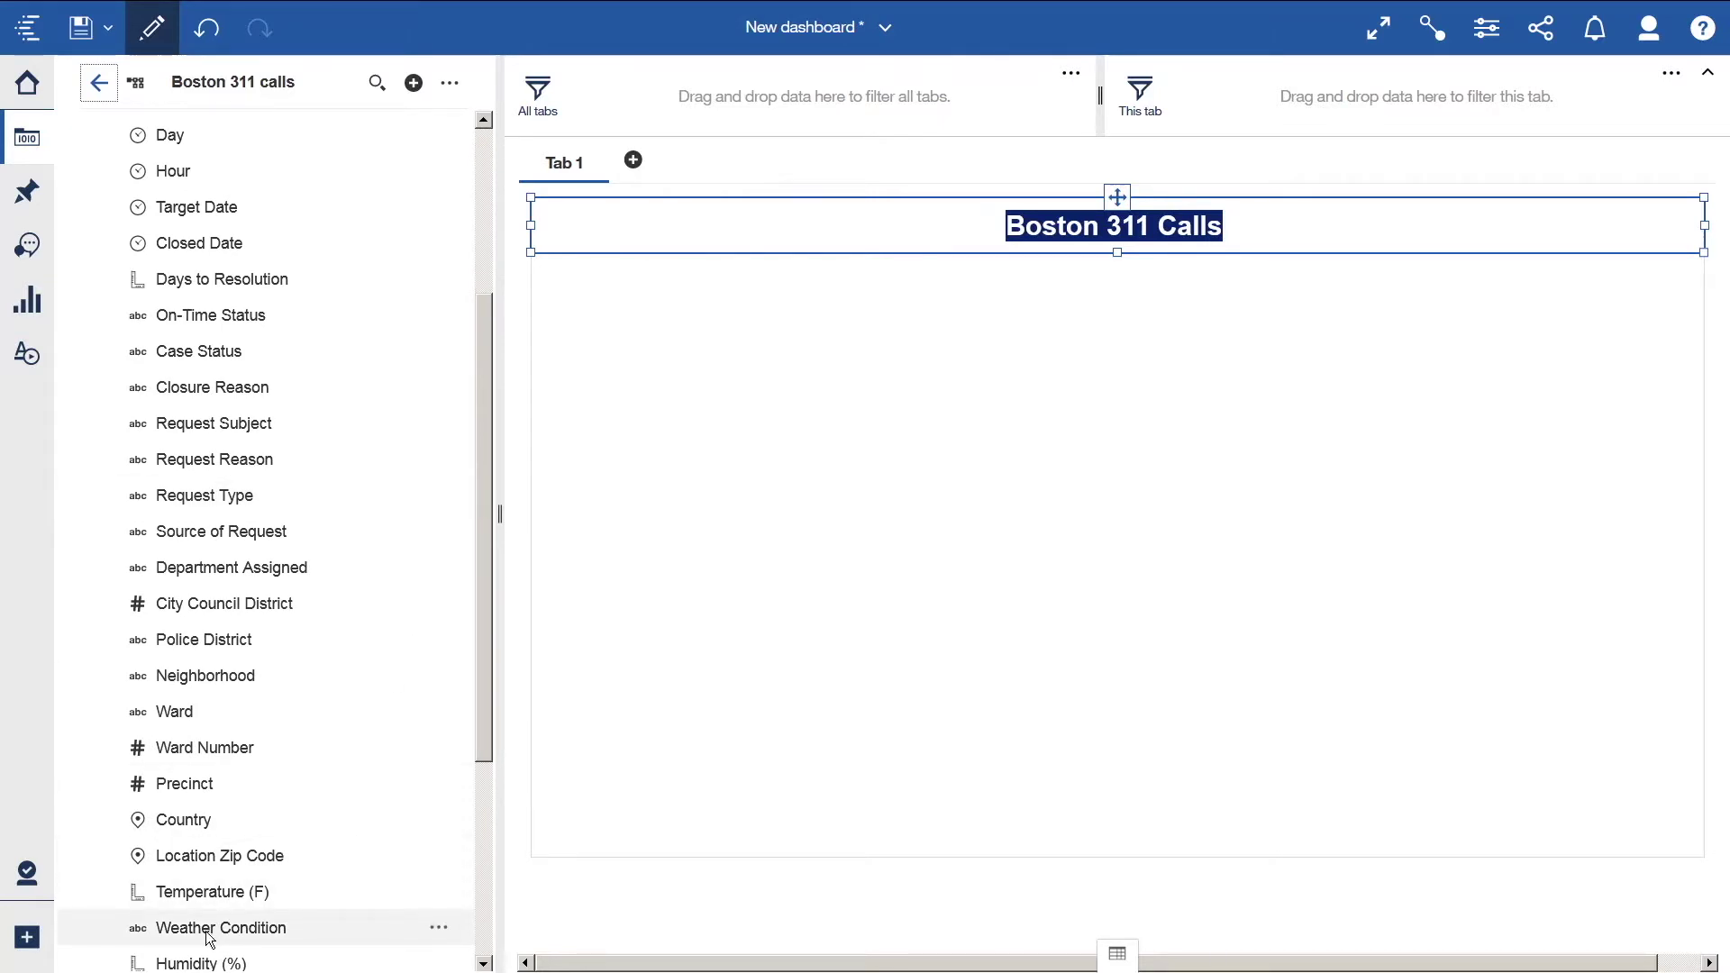
left_click_drag(208, 937, 602, 287)
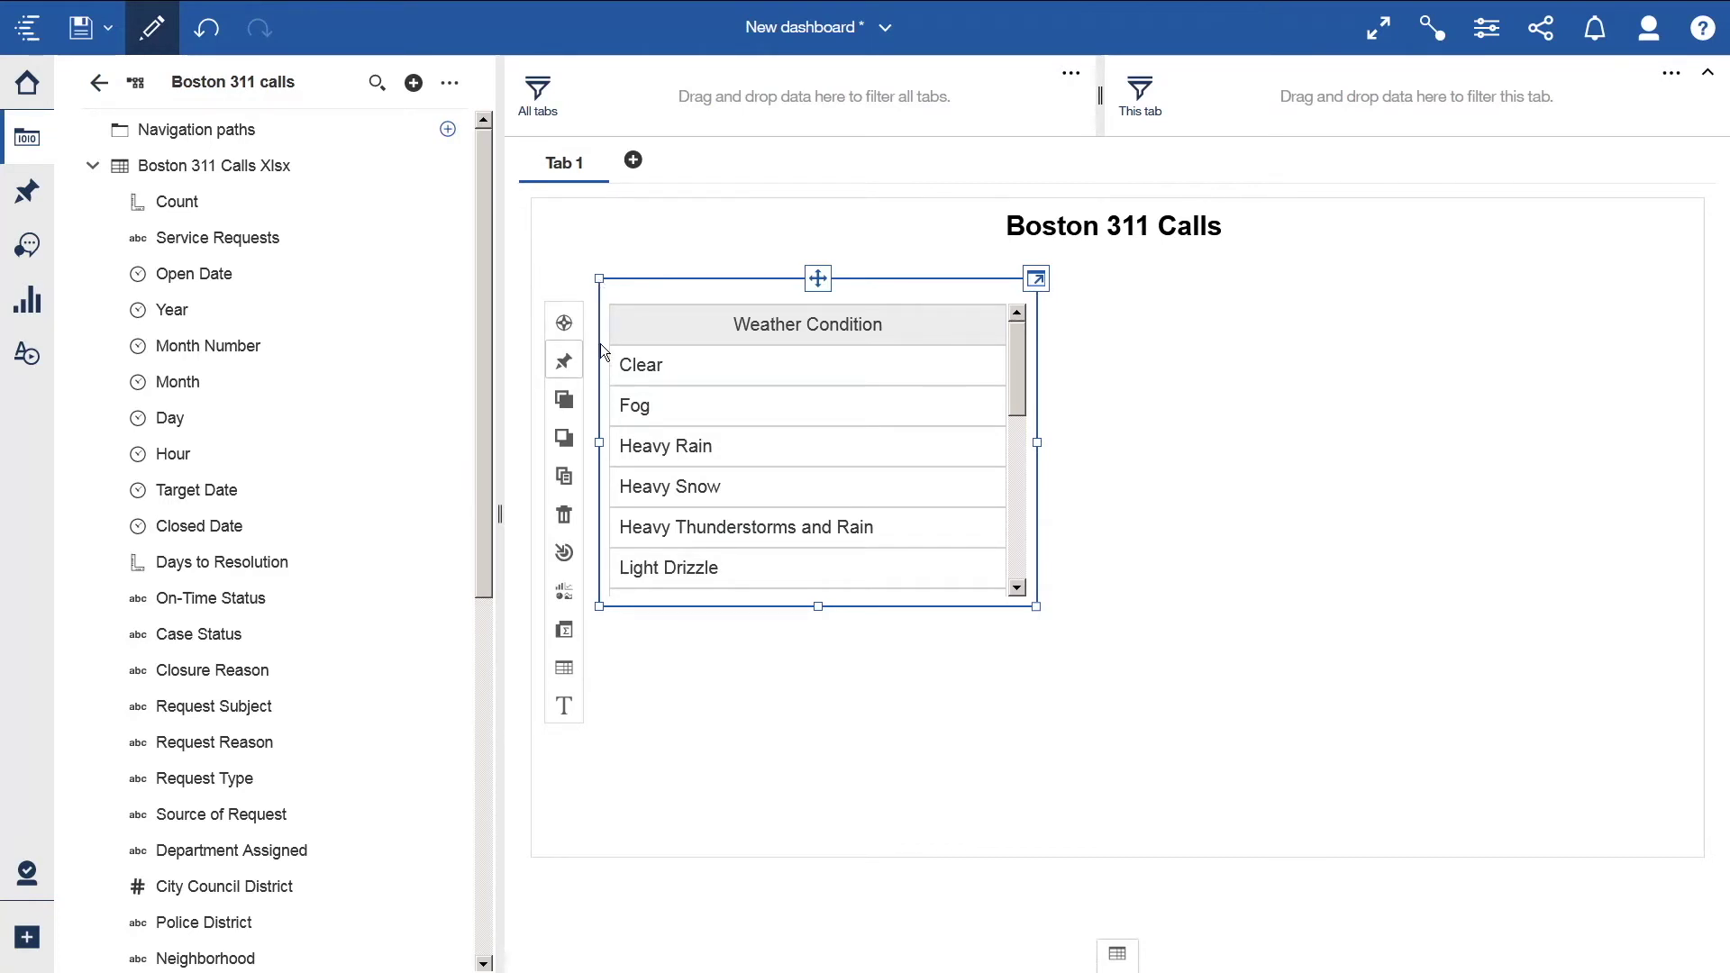
- Change the Weather Condition visualization to a Data player
left_click(565, 597)
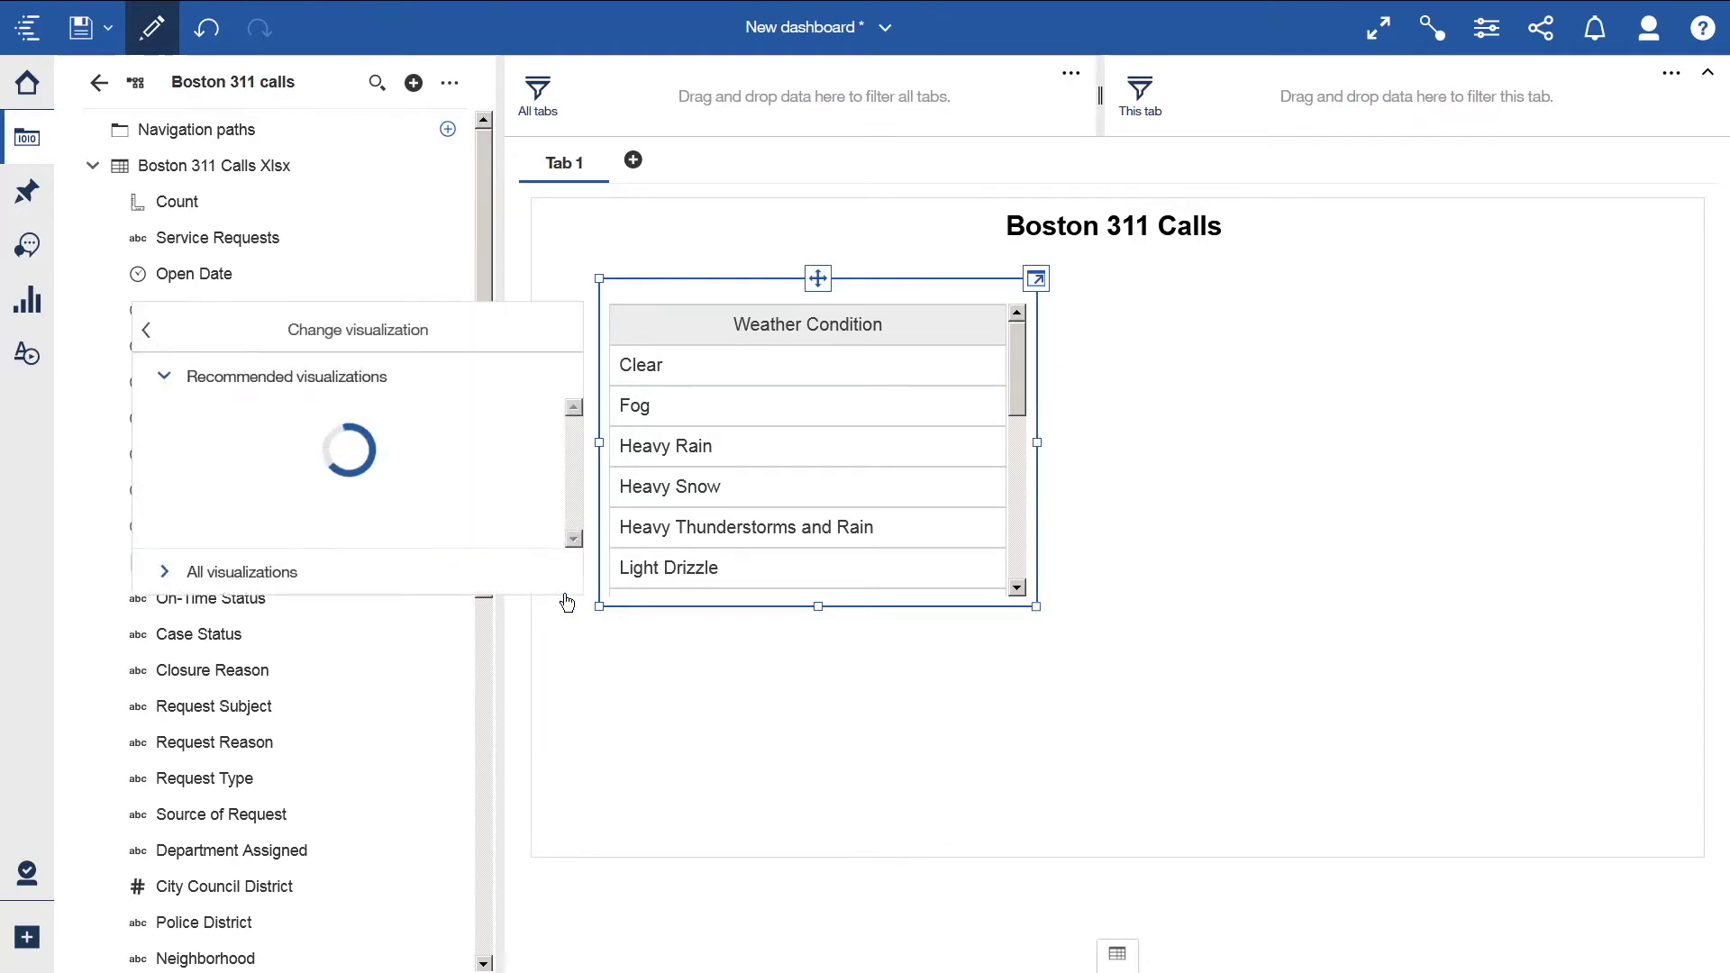
left_click(166, 574)
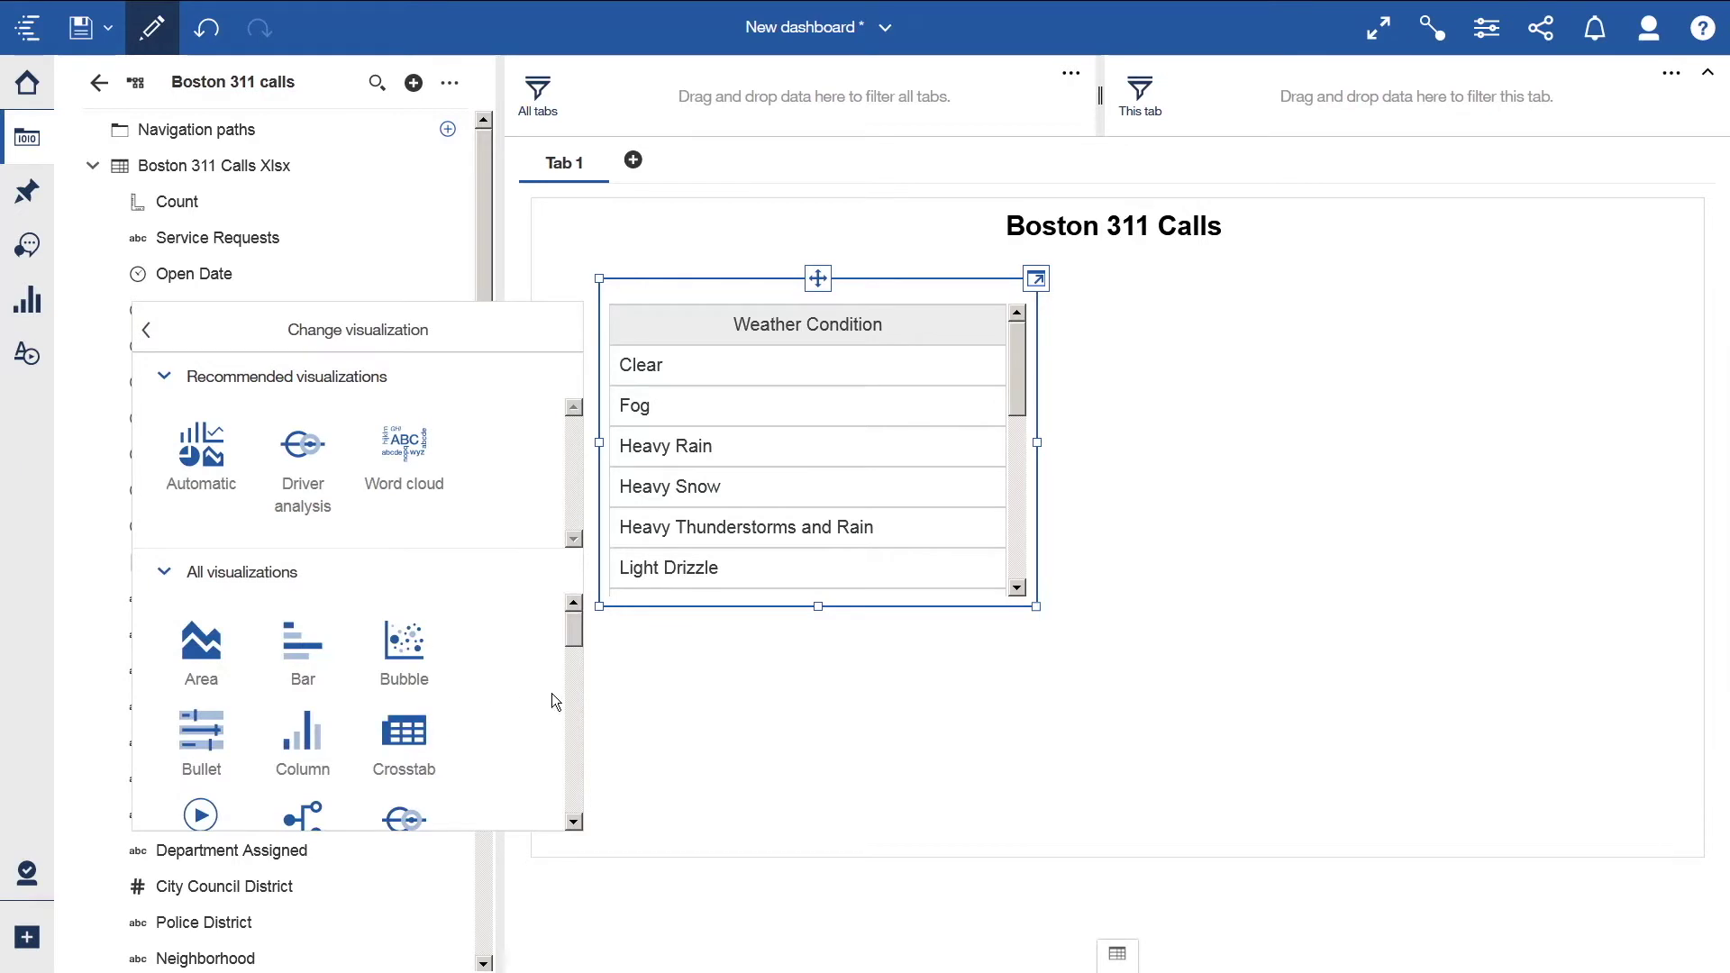
left_click_drag(575, 626, 577, 662)
left_click(206, 671)
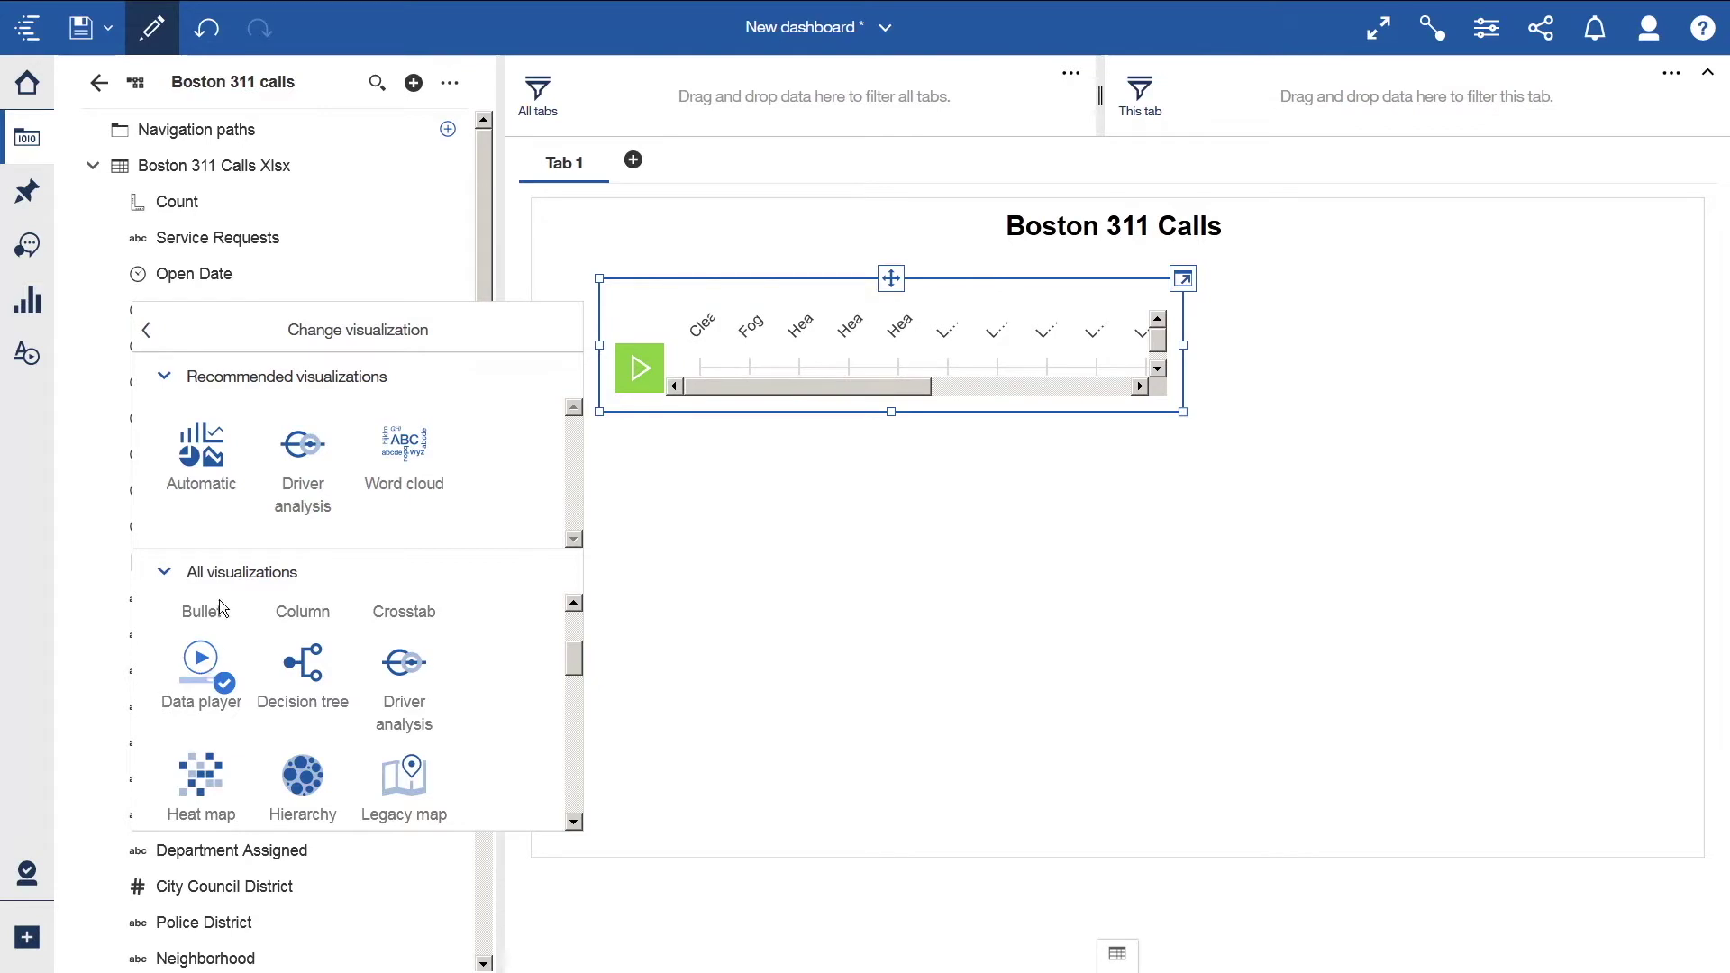
- Resize the data player to the full canvas width directly beneath the title, tall enough to fit all weather labels
left_click(591, 343)
left_click_drag(600, 345, 590, 347)
left_click_drag(1183, 346, 1703, 345)
left_click_drag(532, 279, 532, 252)
left_click_drag(1117, 416, 1124, 494)
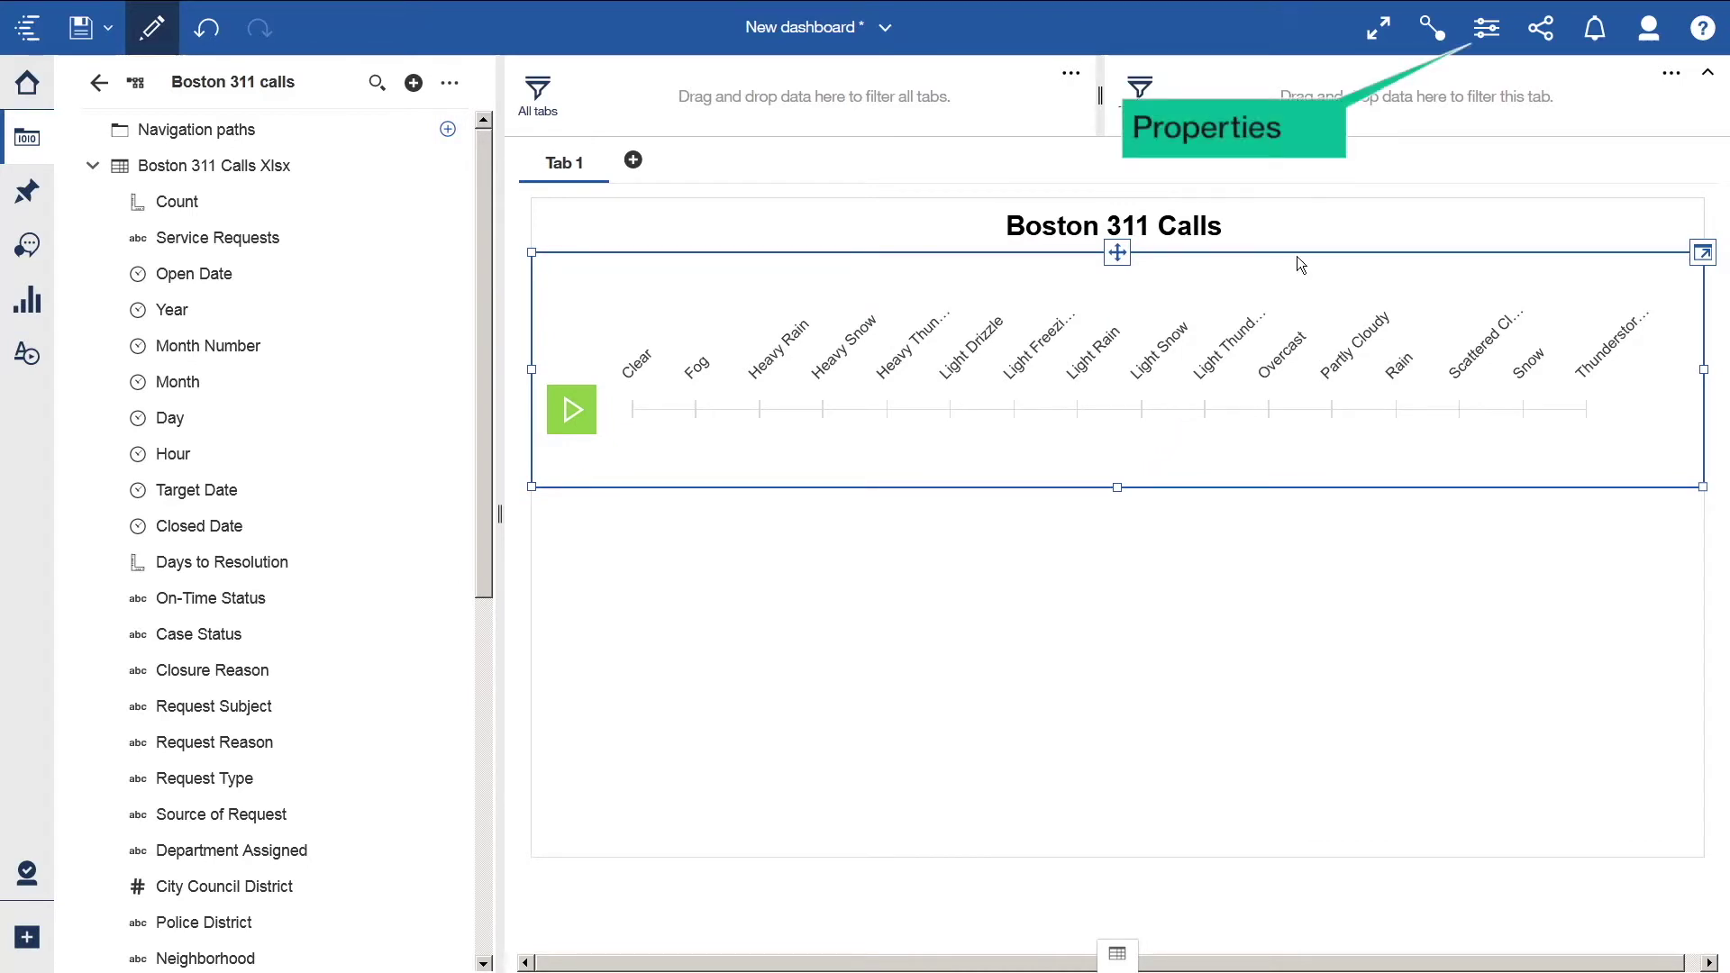
- Set the data player's fill color to light grey #F6F6F6 and its border color to grey #808080
left_click(1478, 29)
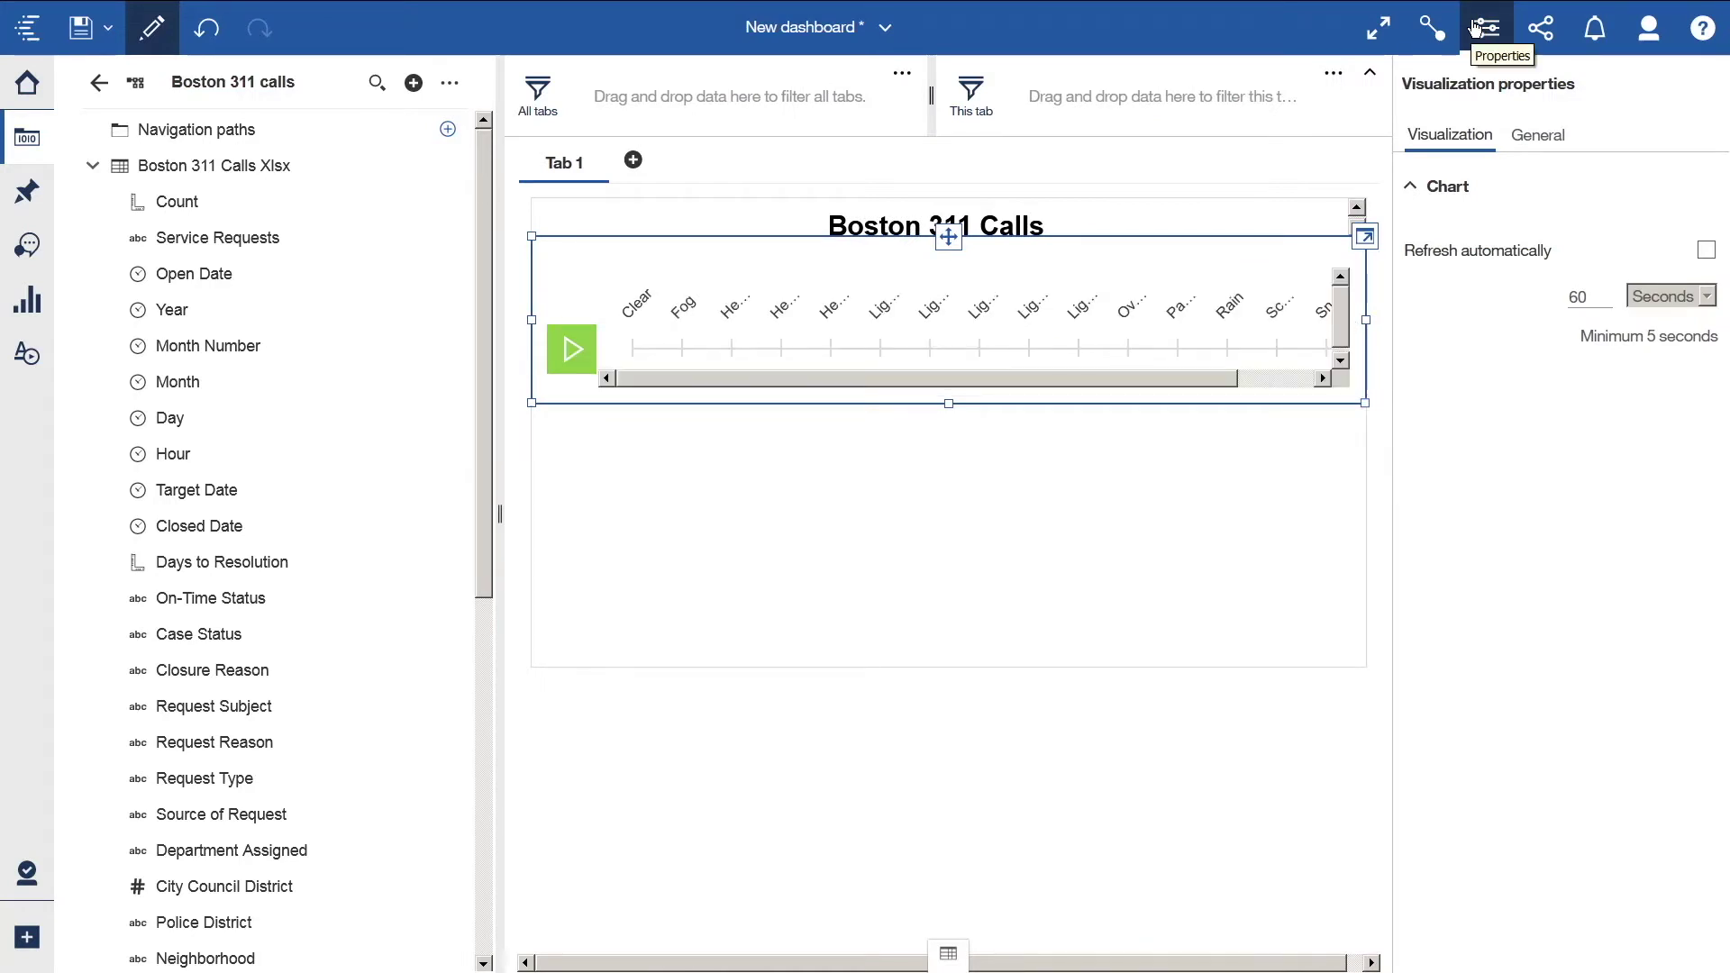
left_click(1538, 135)
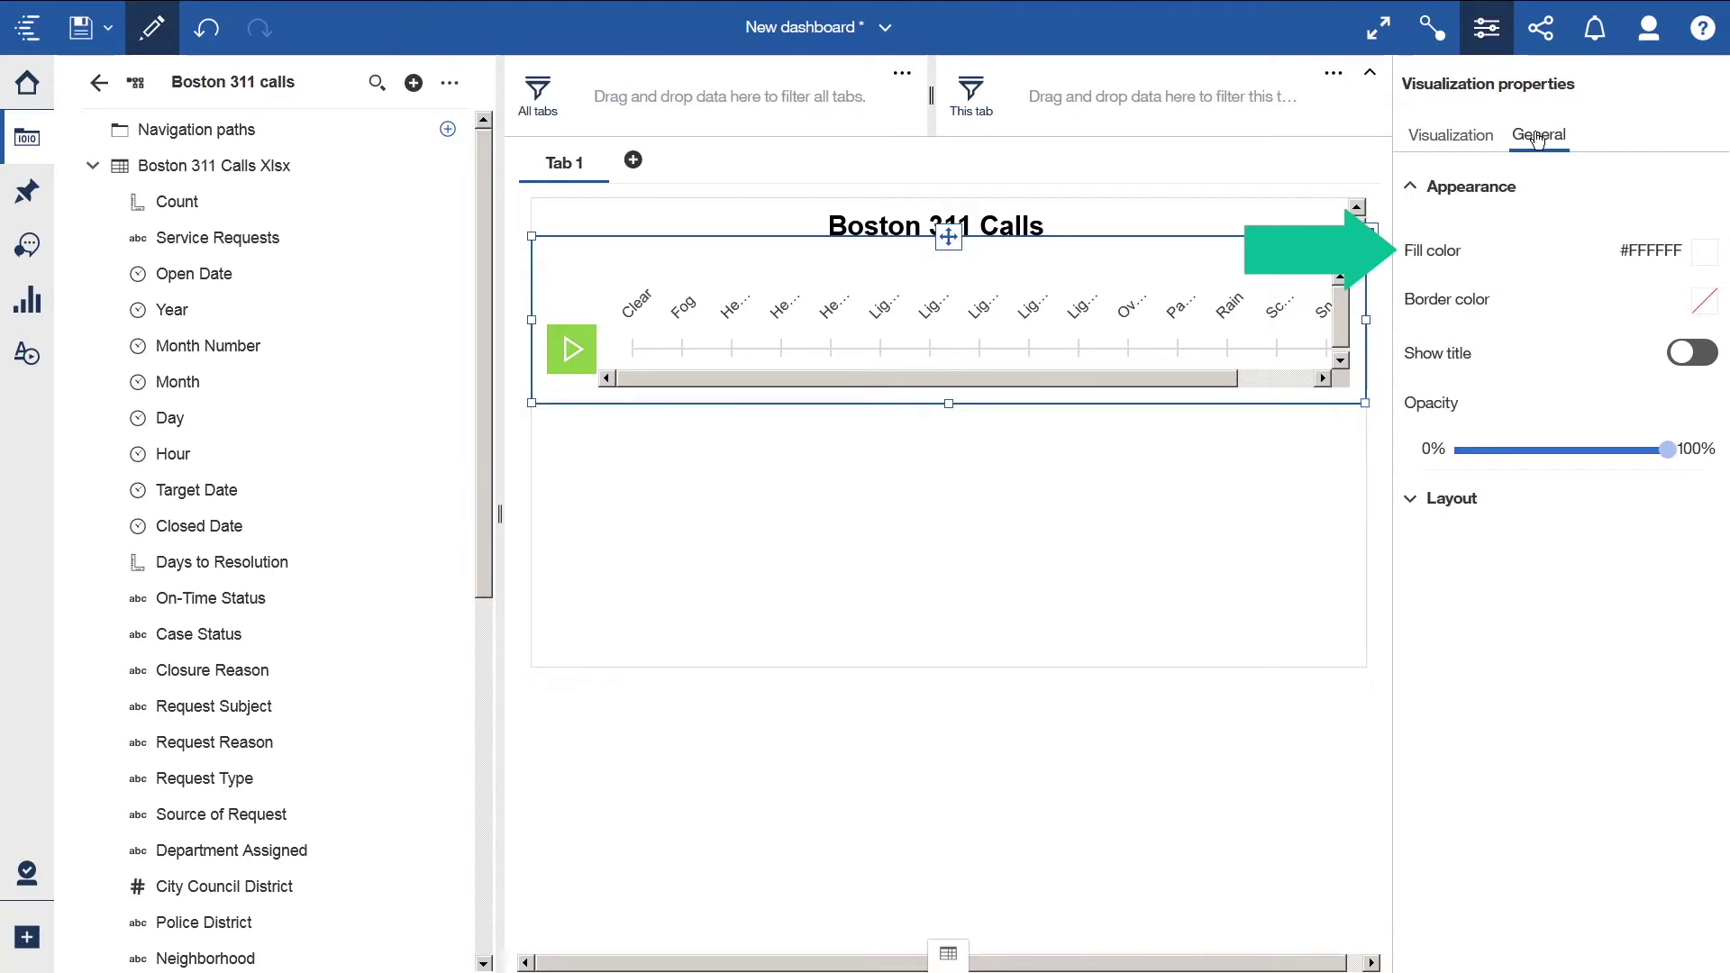
left_click(1706, 256)
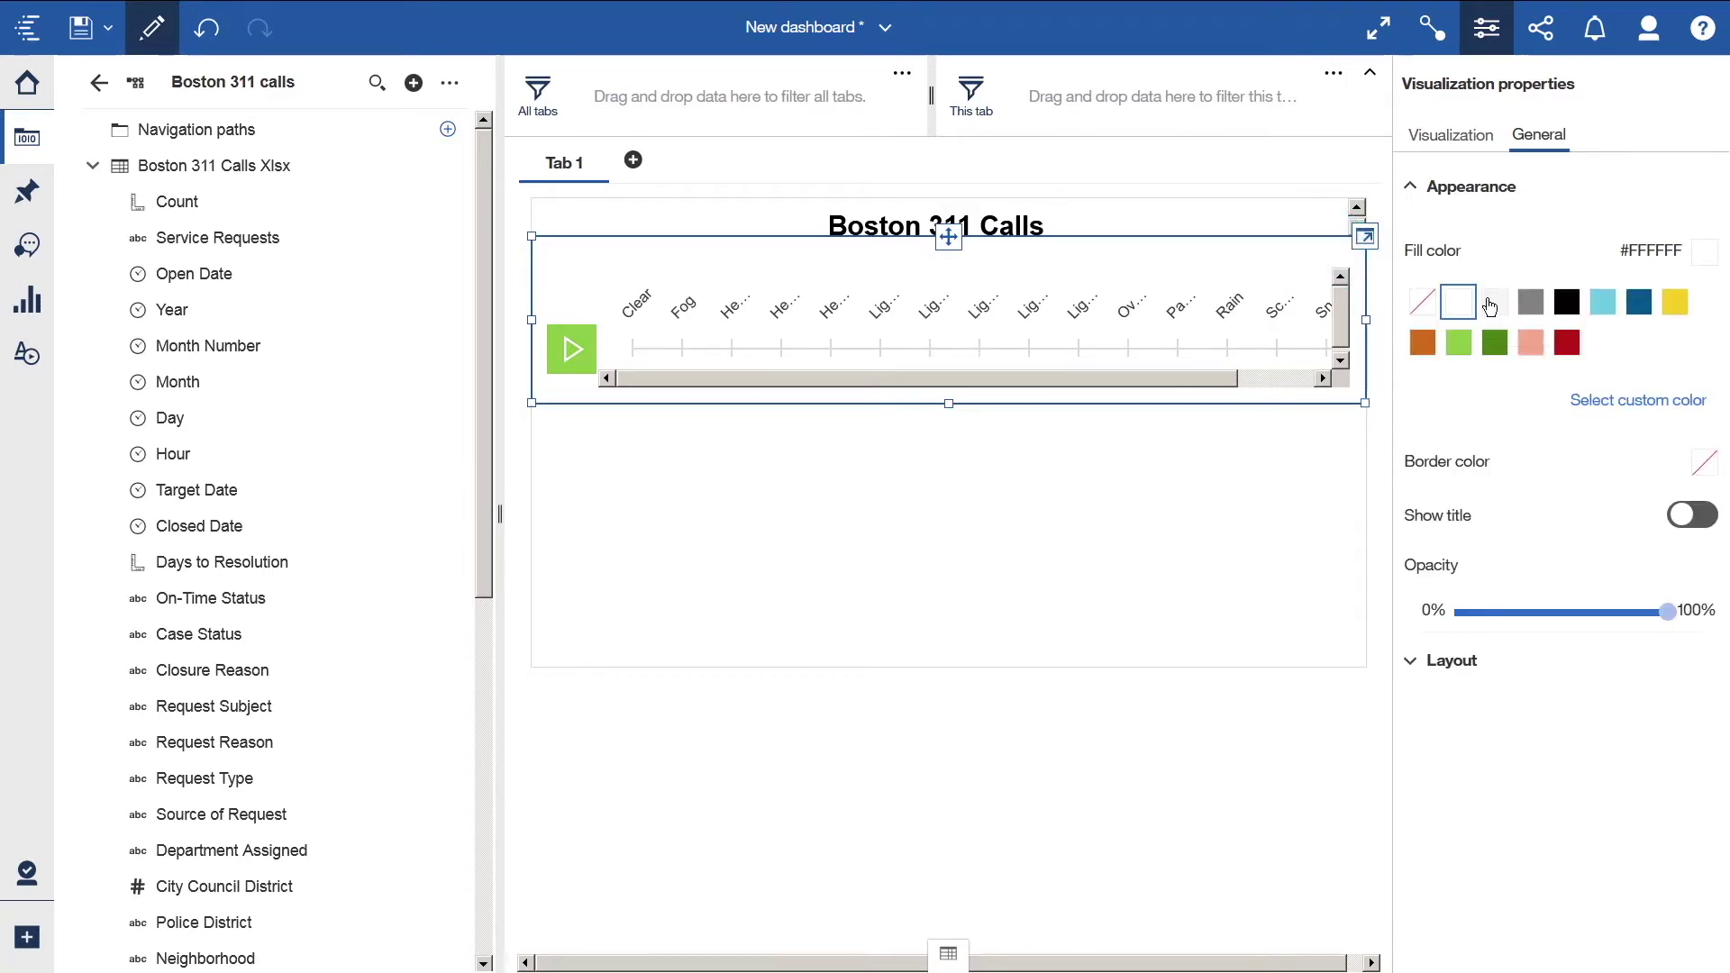
left_click(1490, 306)
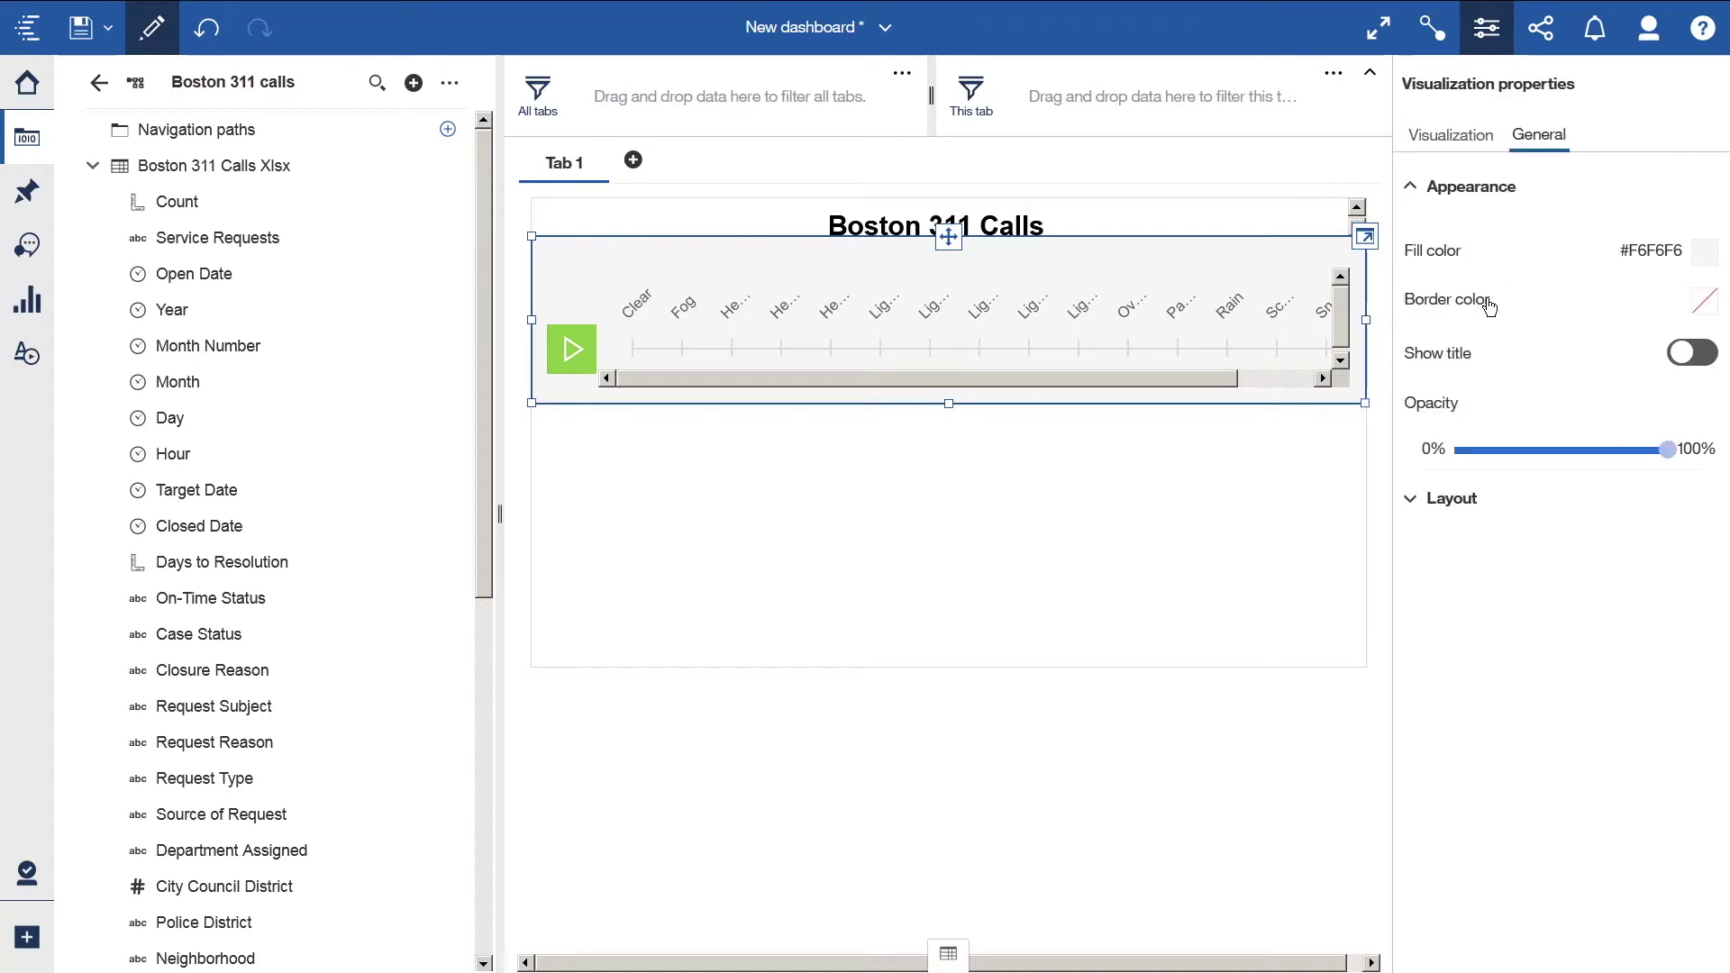
left_click(1703, 305)
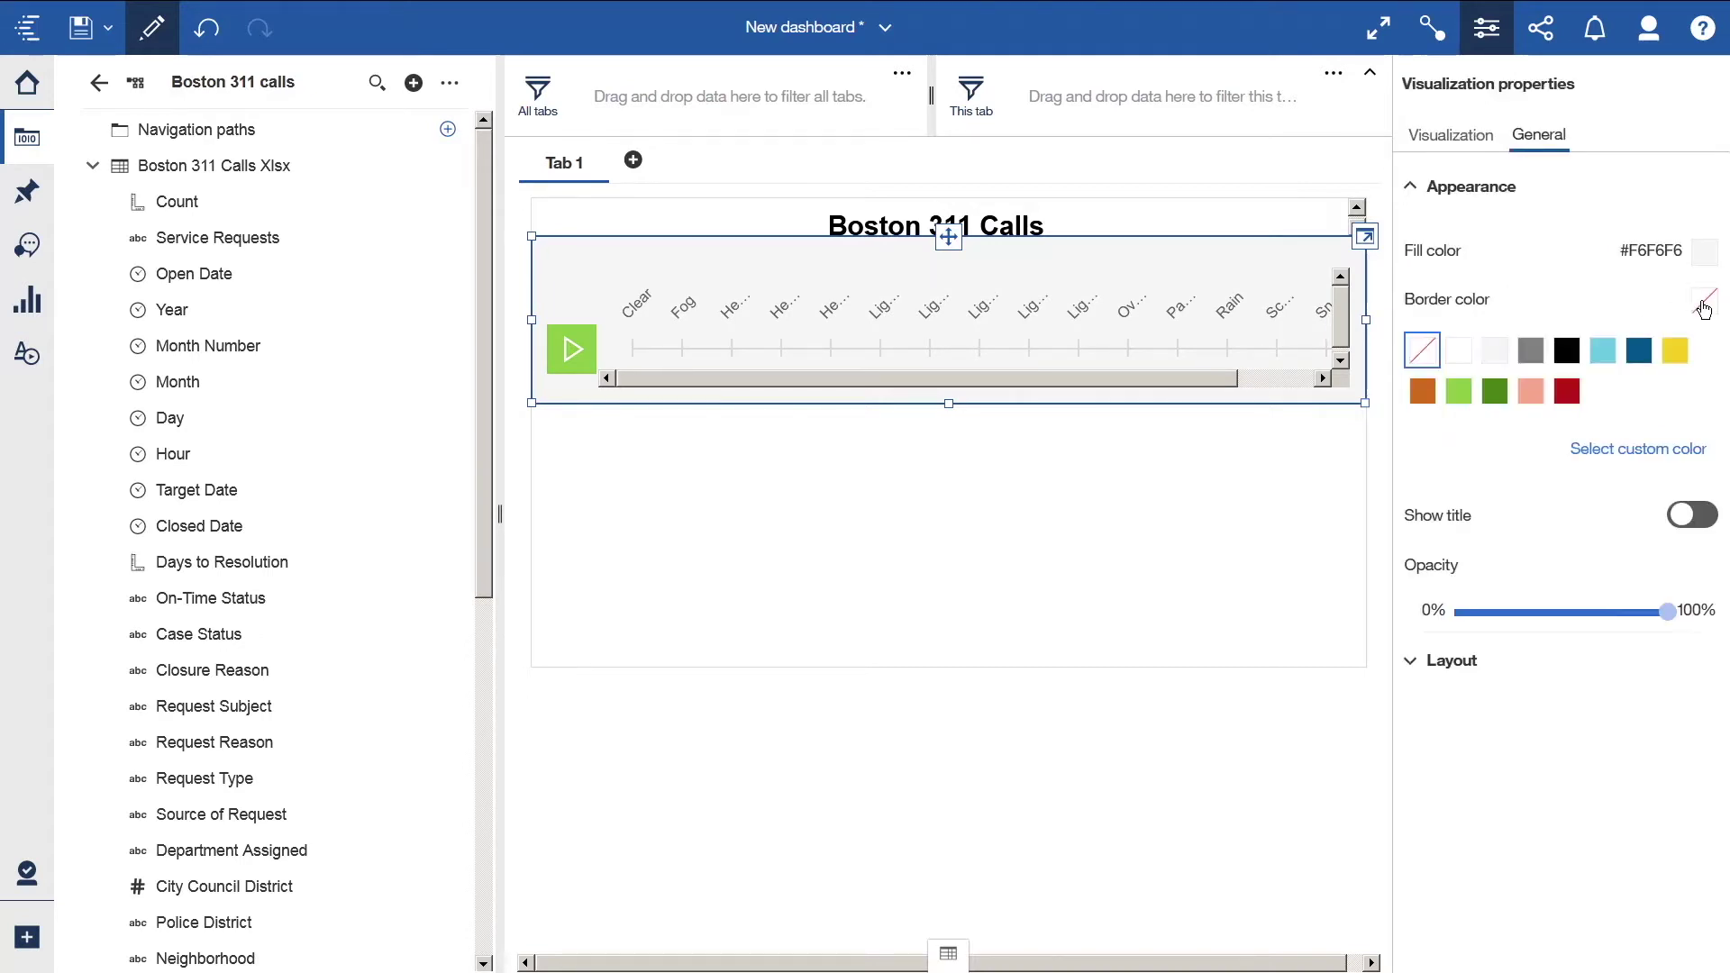
left_click(1535, 351)
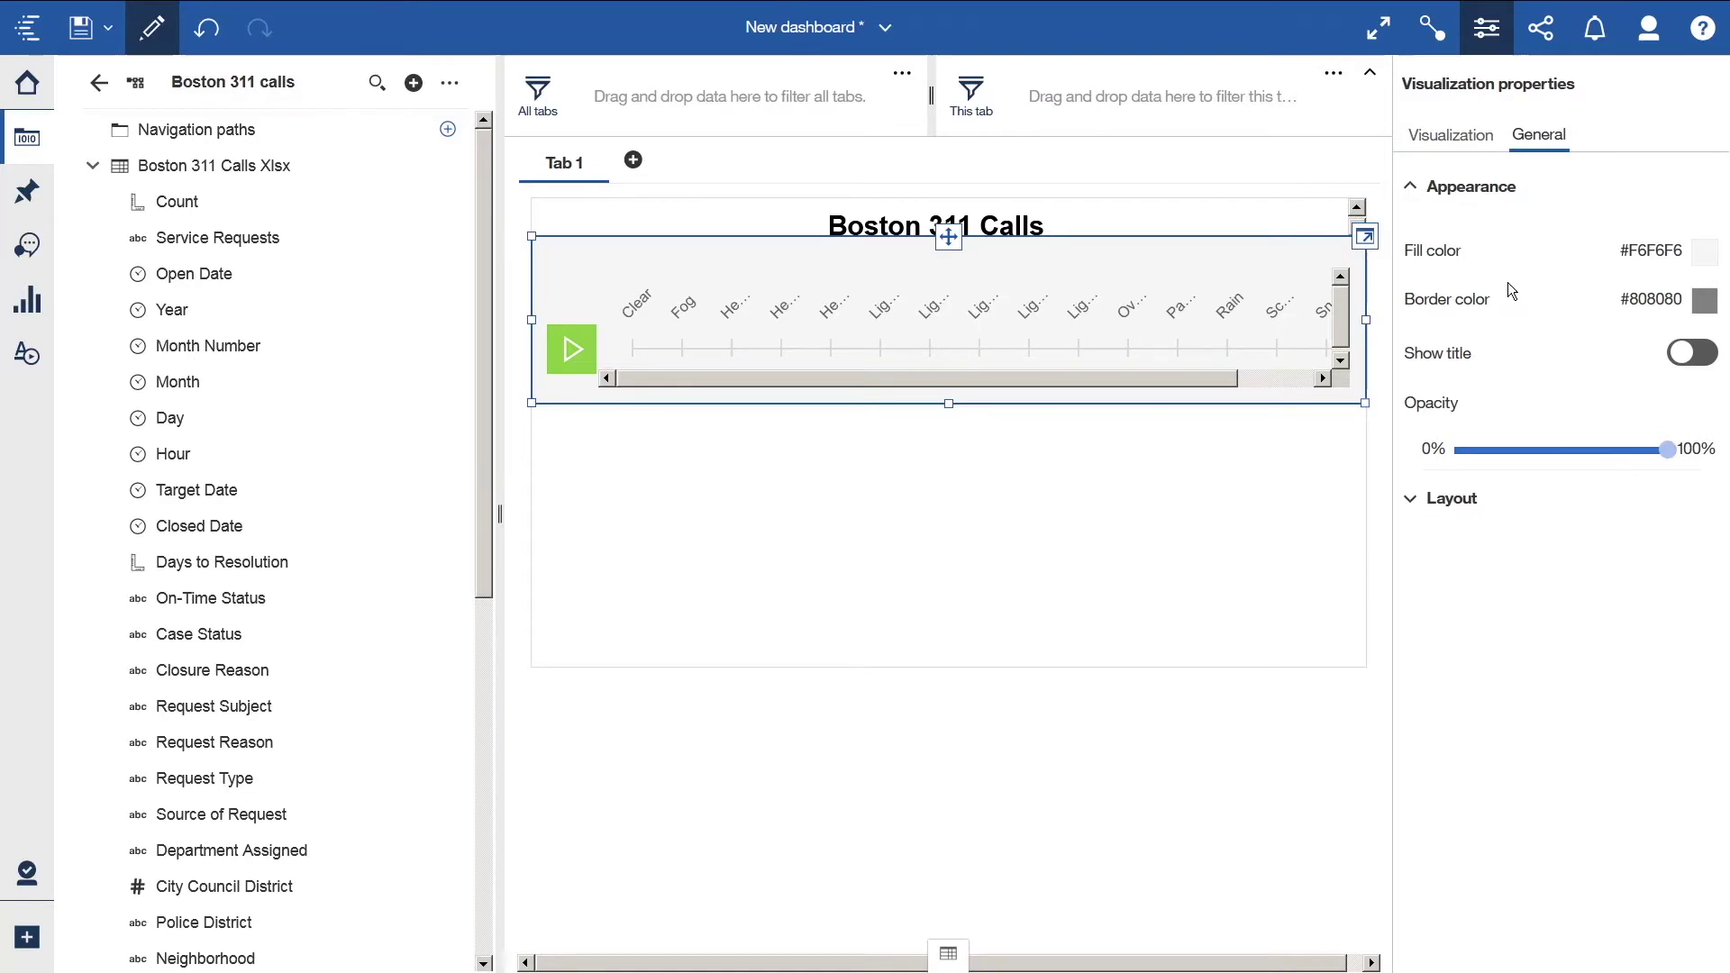
left_click(1487, 27)
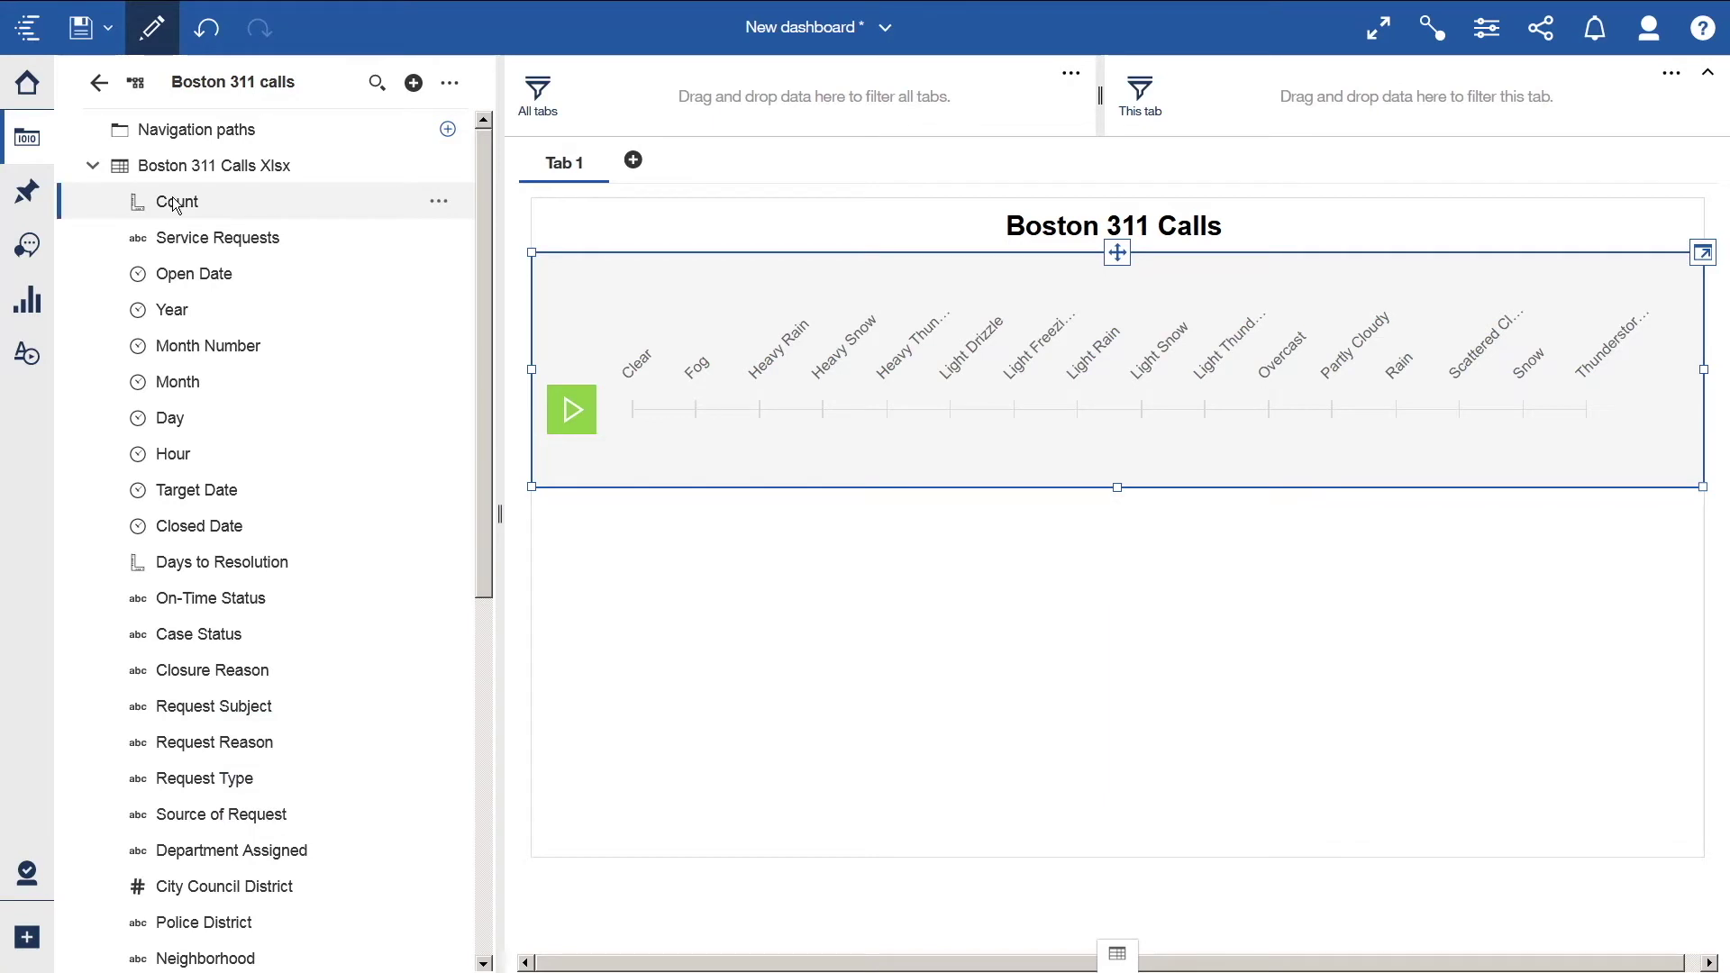
- Add a visualization of the Count and Ward fields to the canvas below the data player
left_click_drag(174, 203, 610, 369)
scroll(483, 379, "down", 3)
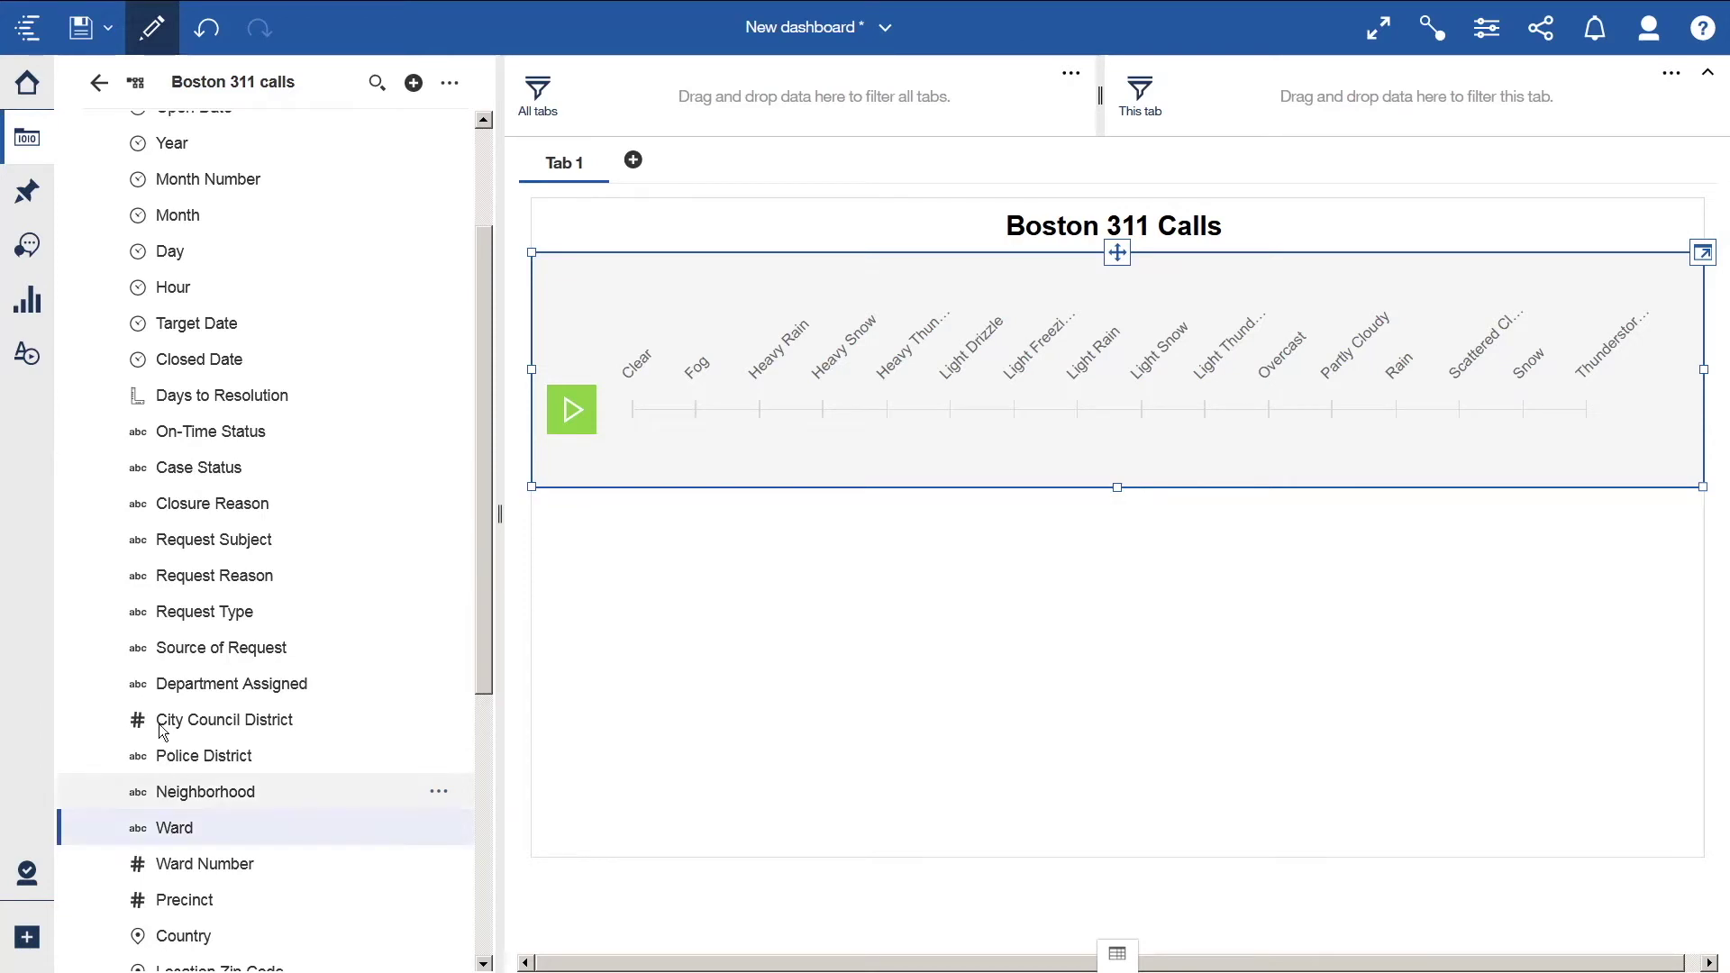
left_click_drag(635, 634, 655, 598)
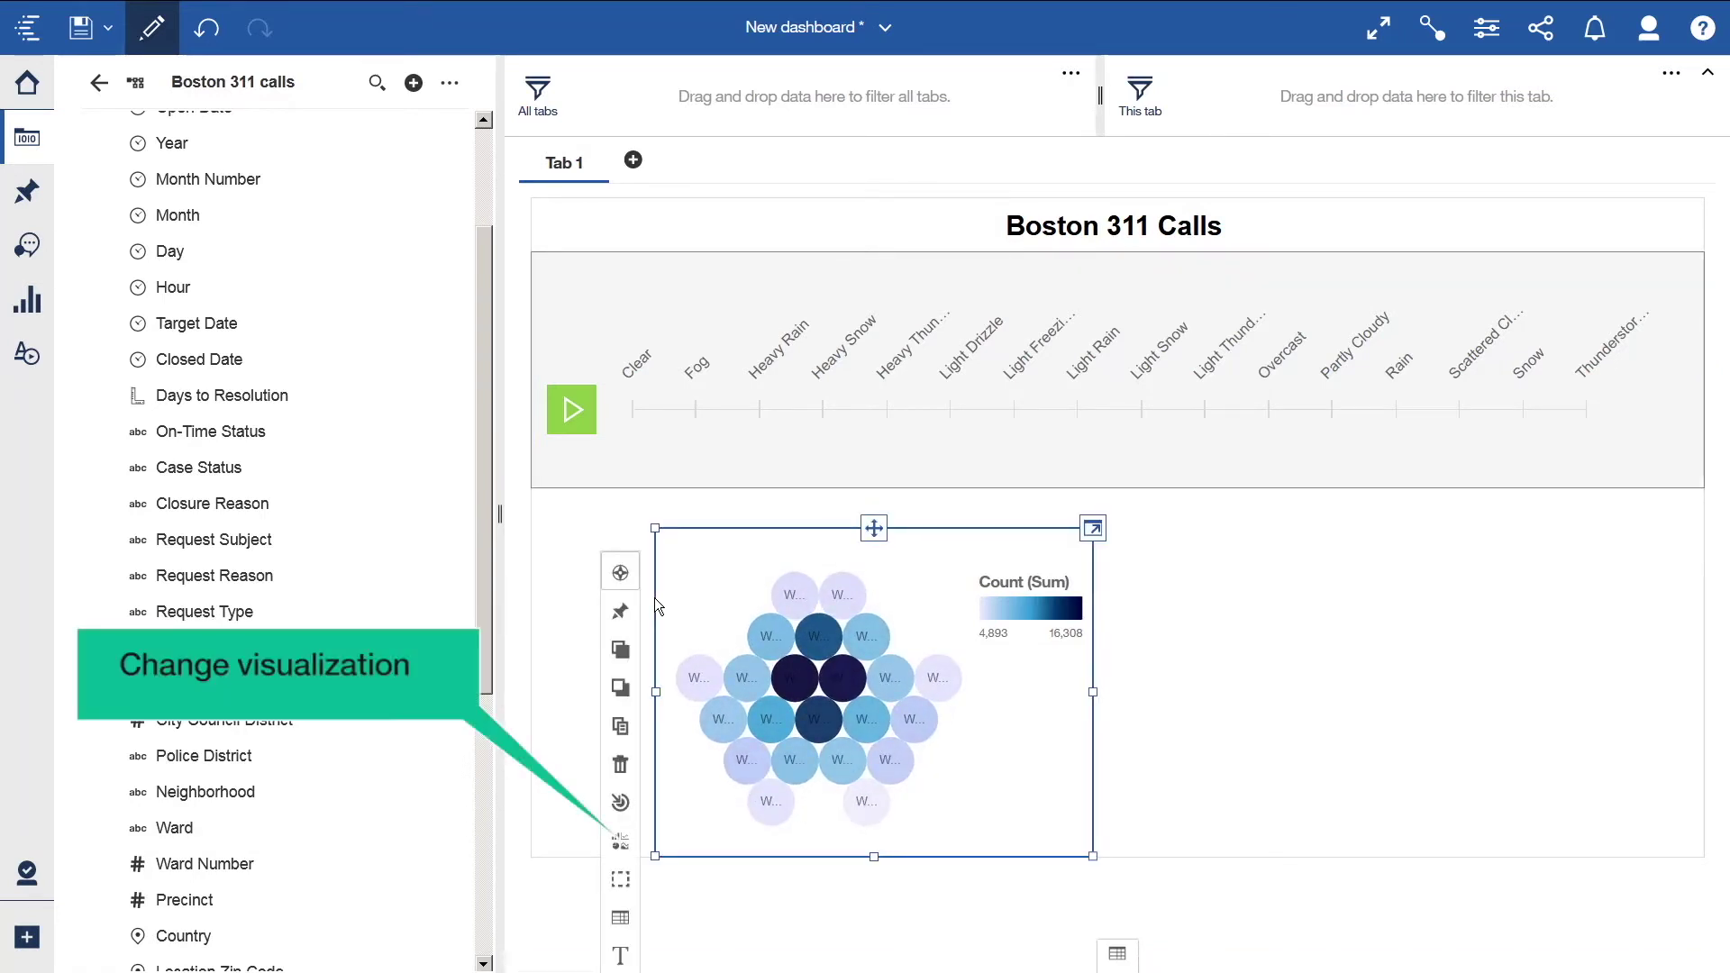
- Change the Count by Ward visualization to a Column chart
left_click(621, 845)
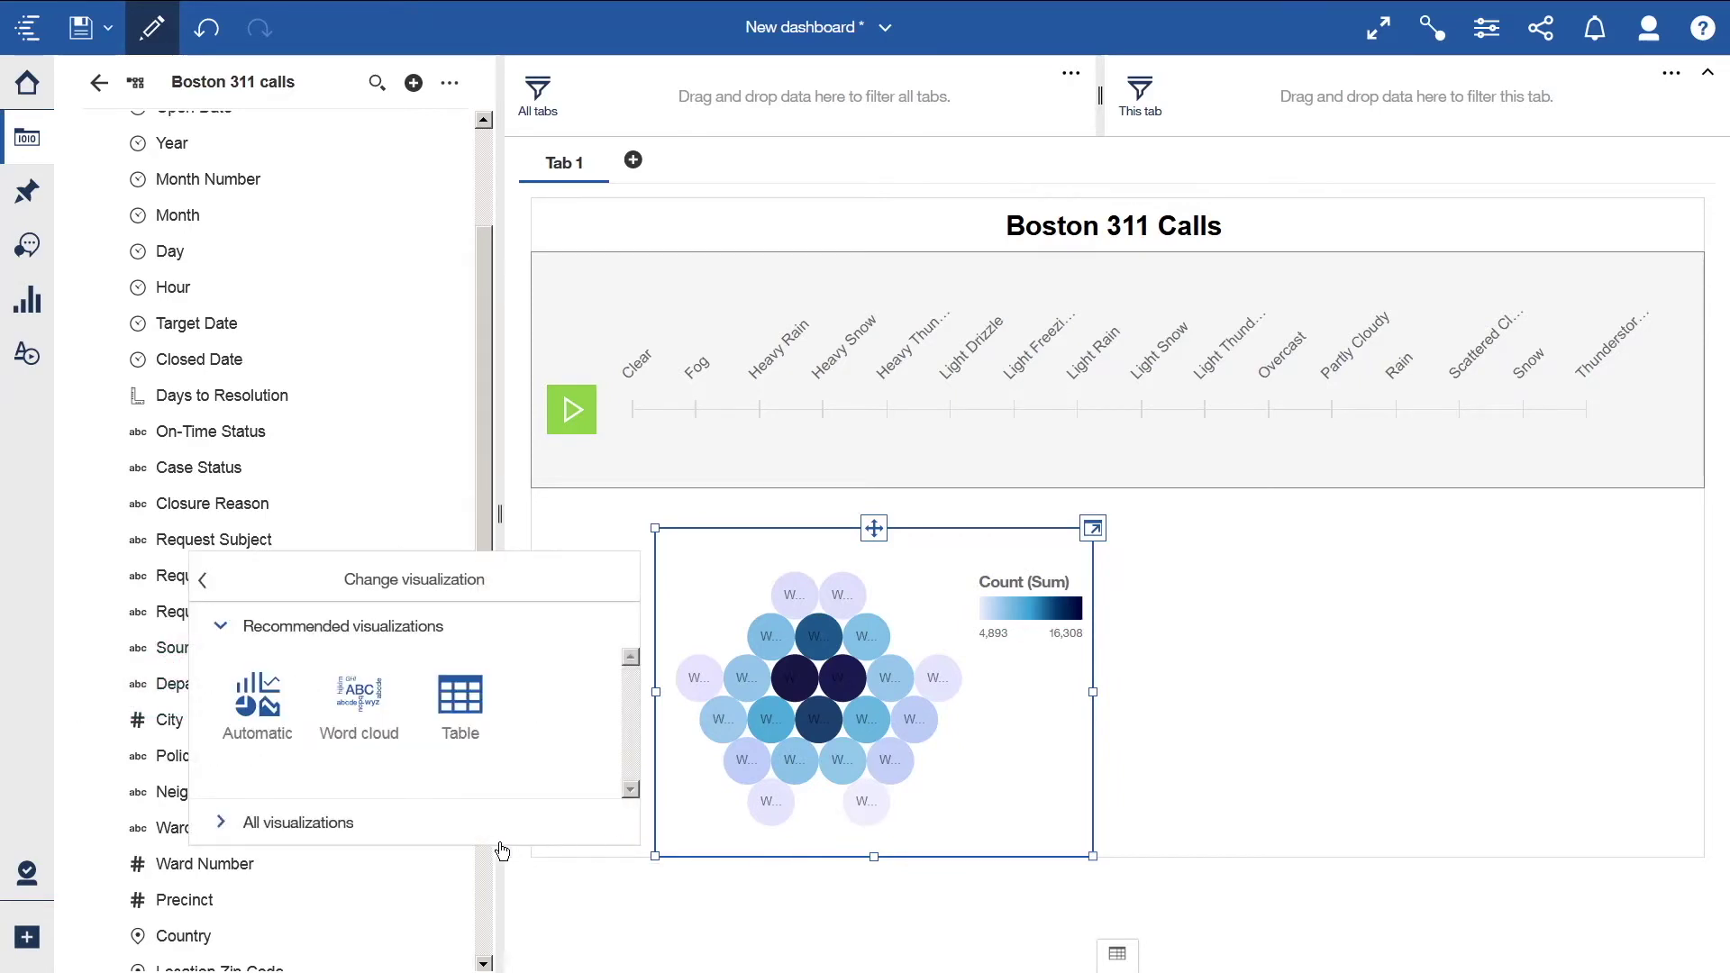
left_click(220, 823)
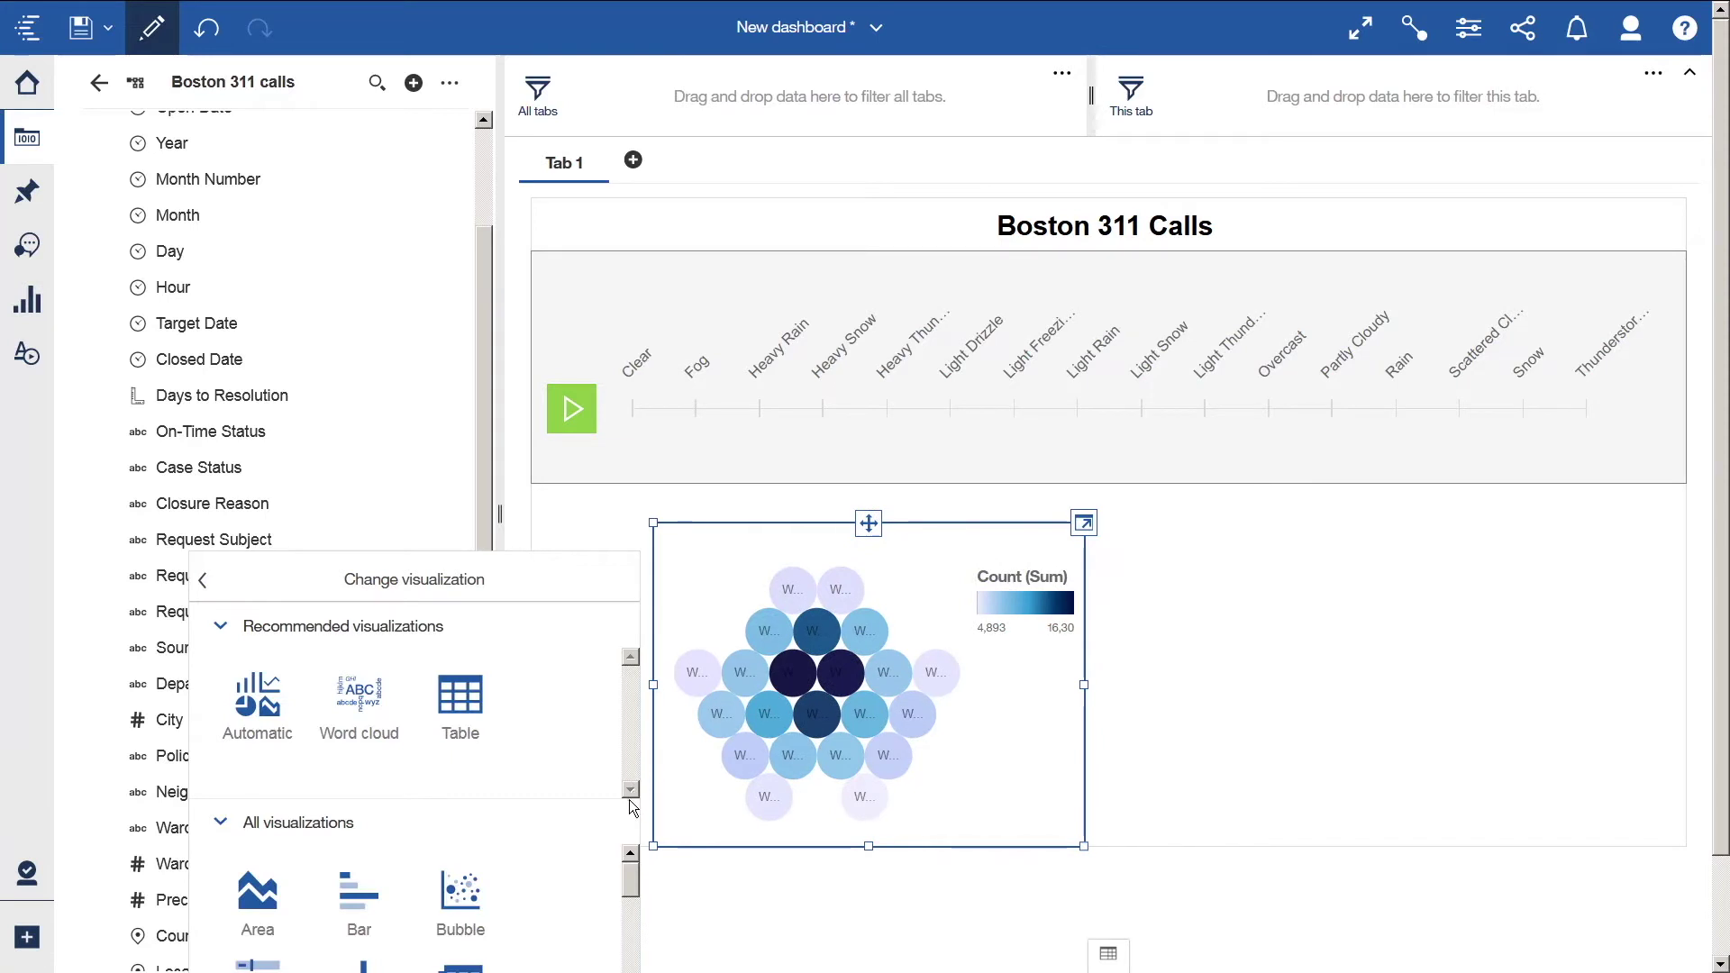
left_click_drag(629, 879, 631, 901)
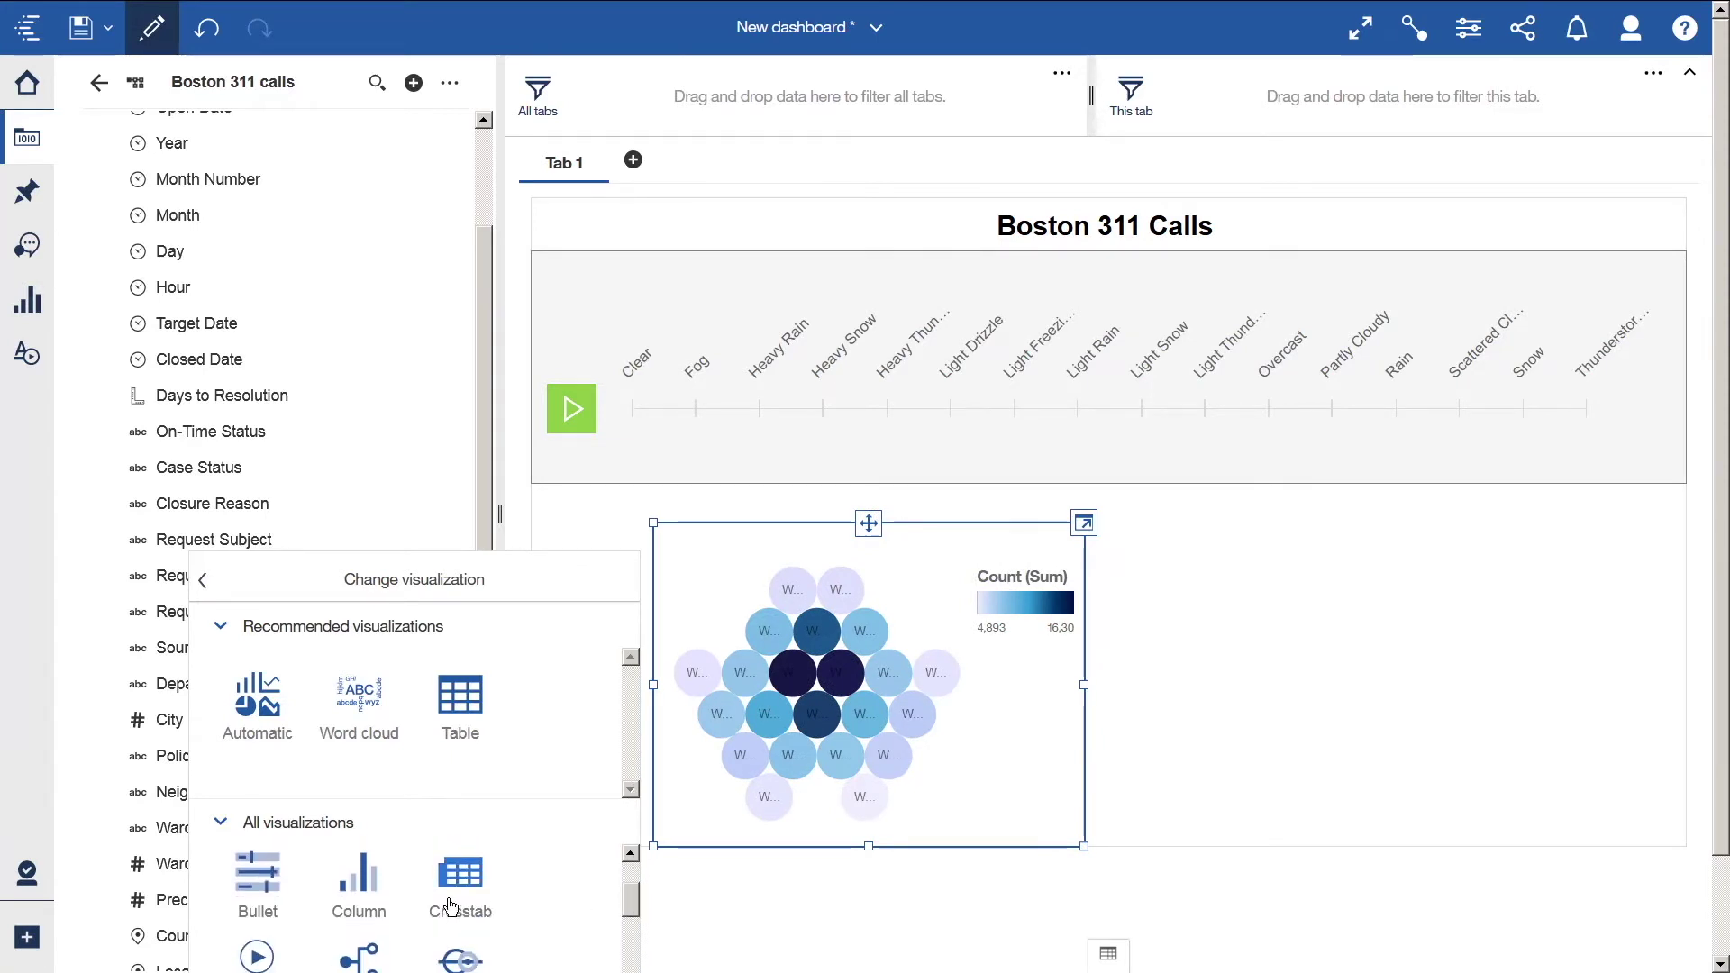
left_click(360, 886)
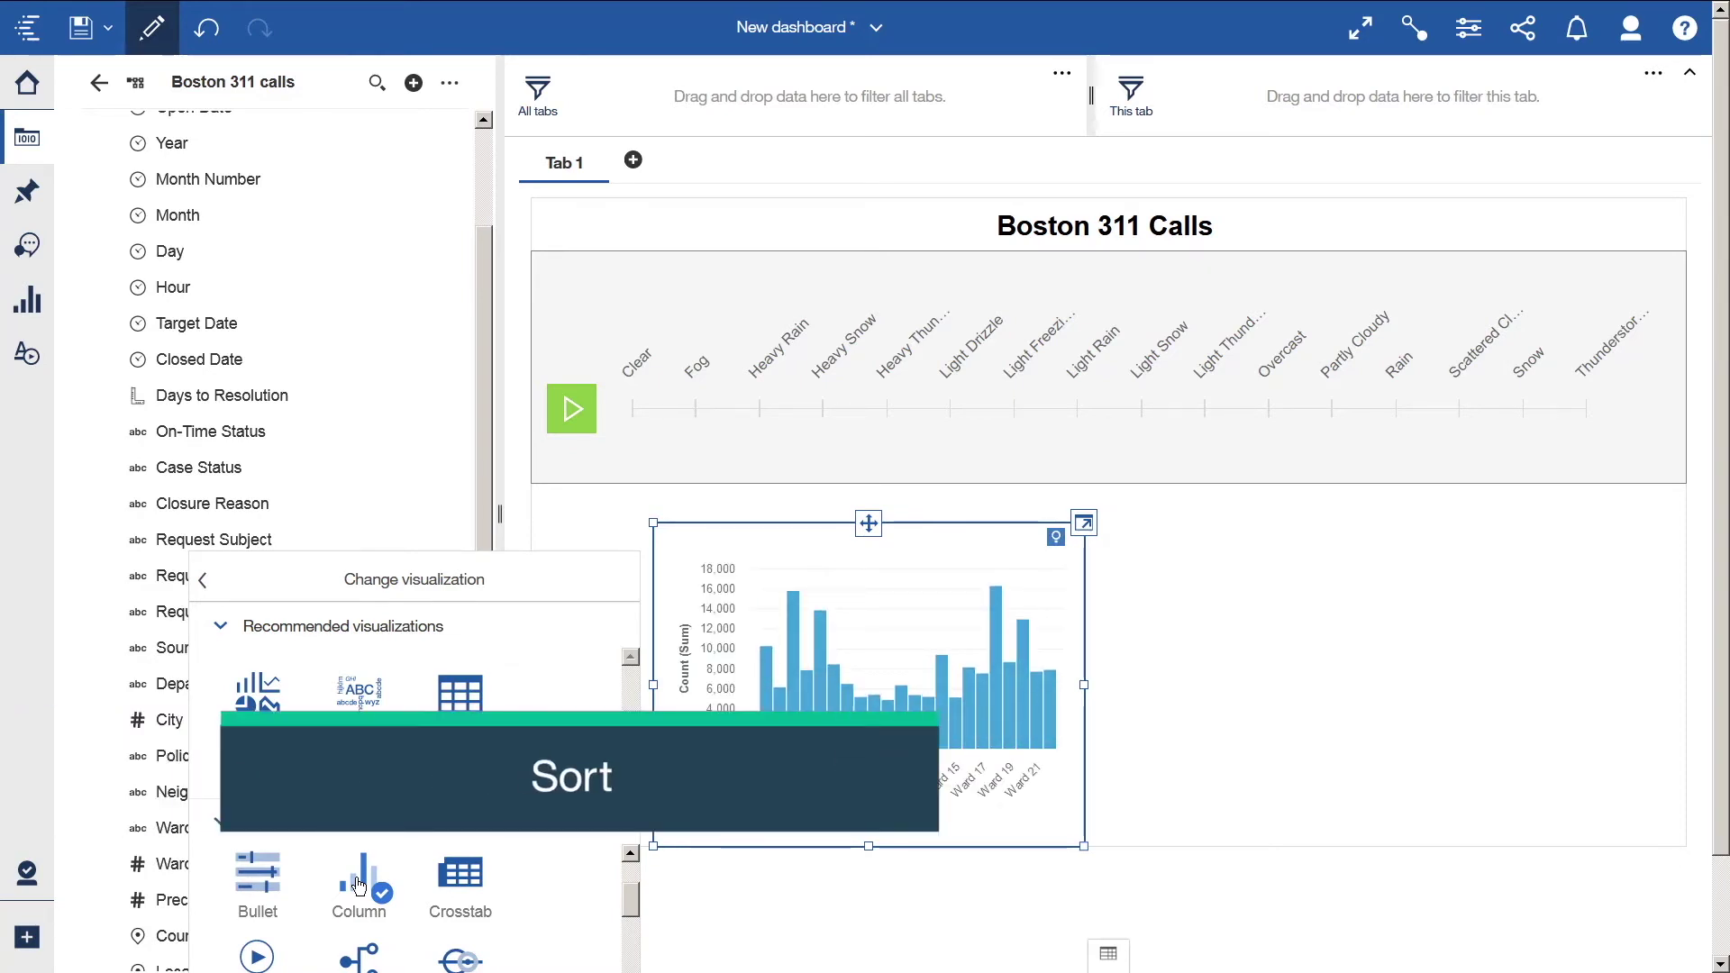
- Sort the column chart by Count in descending order
left_click(1084, 524)
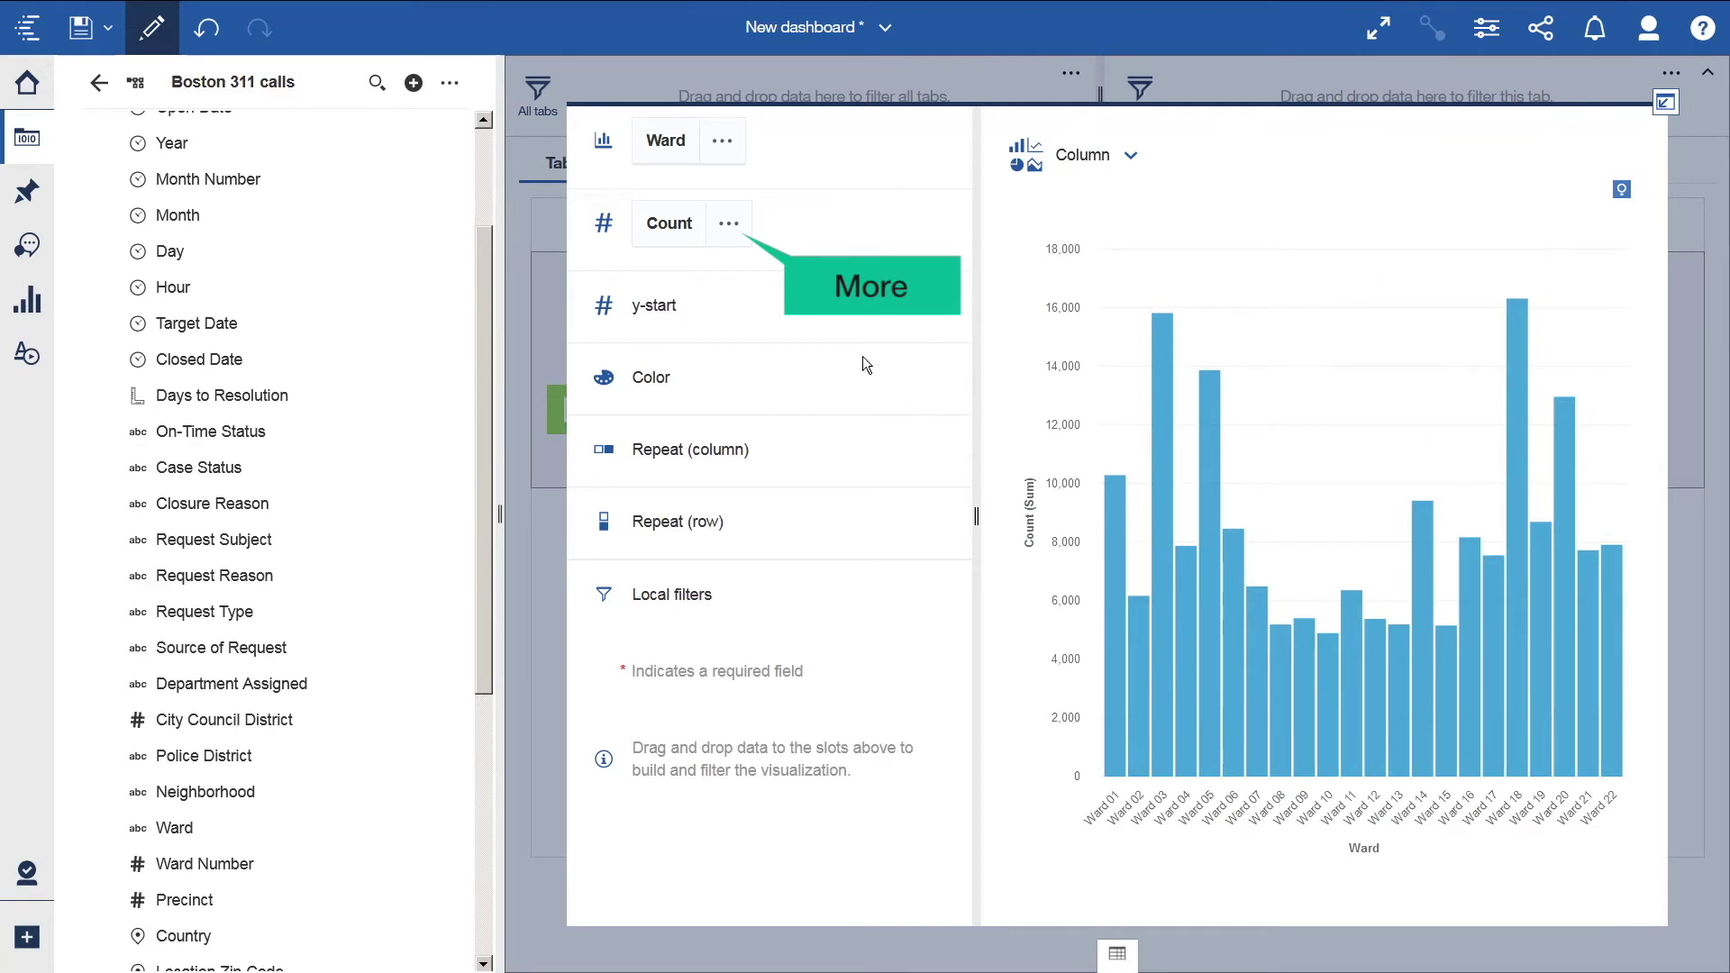
left_click(729, 225)
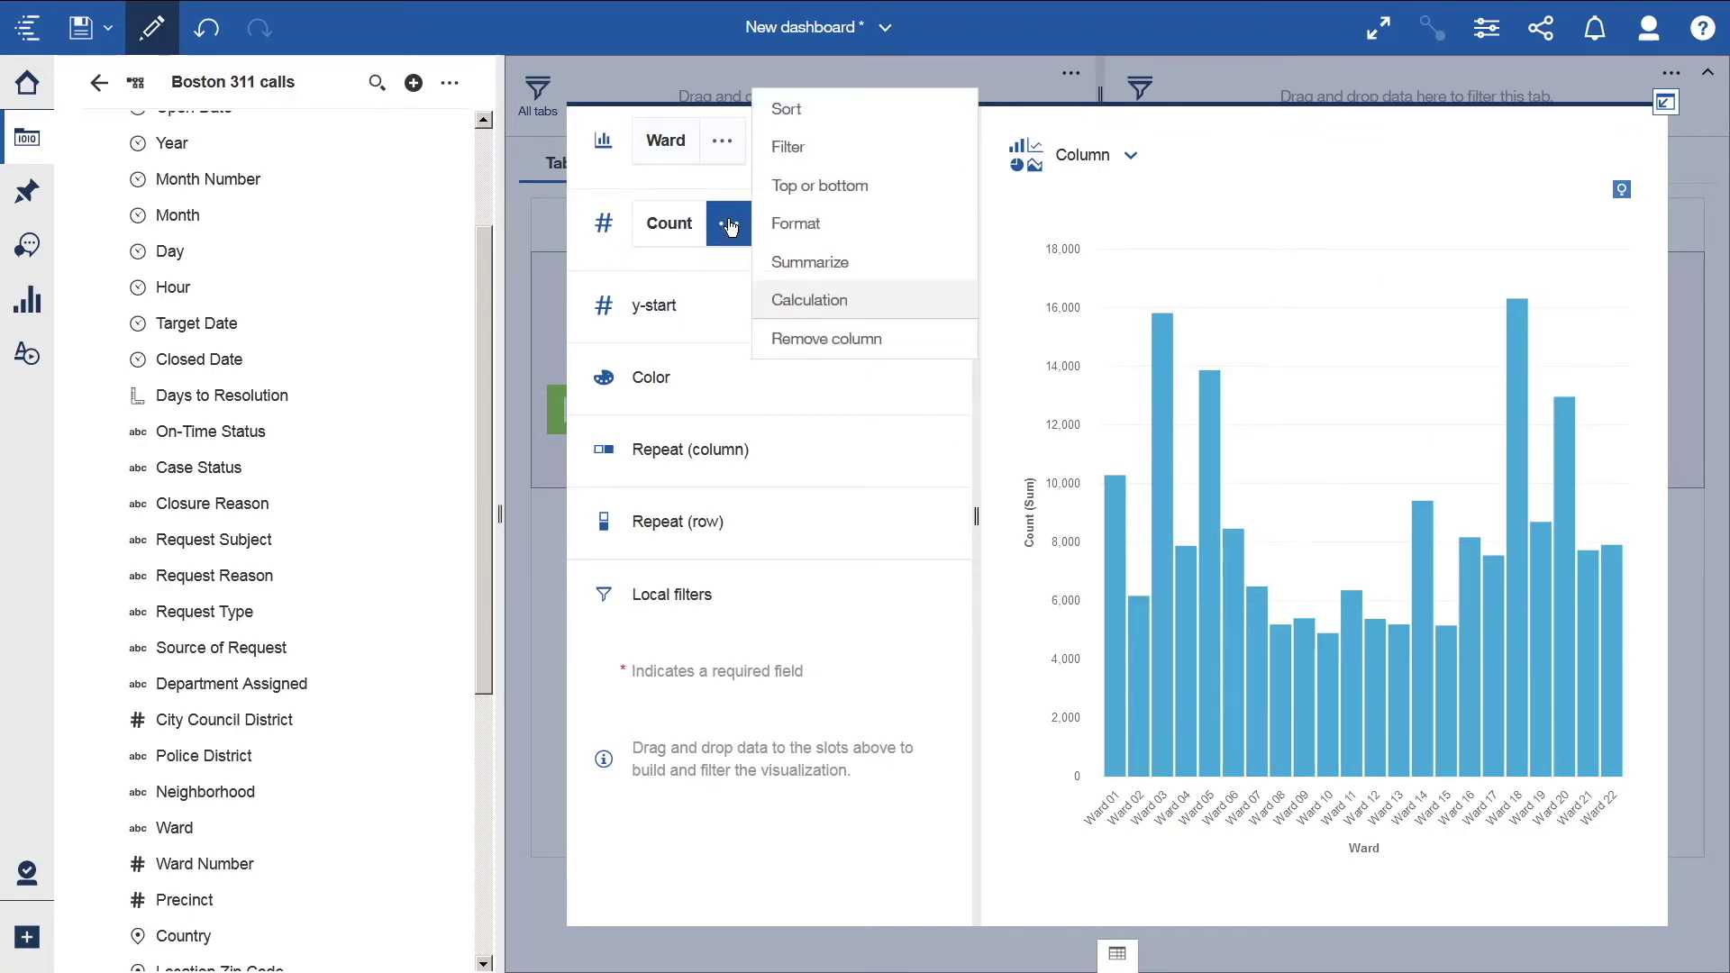
left_click(786, 109)
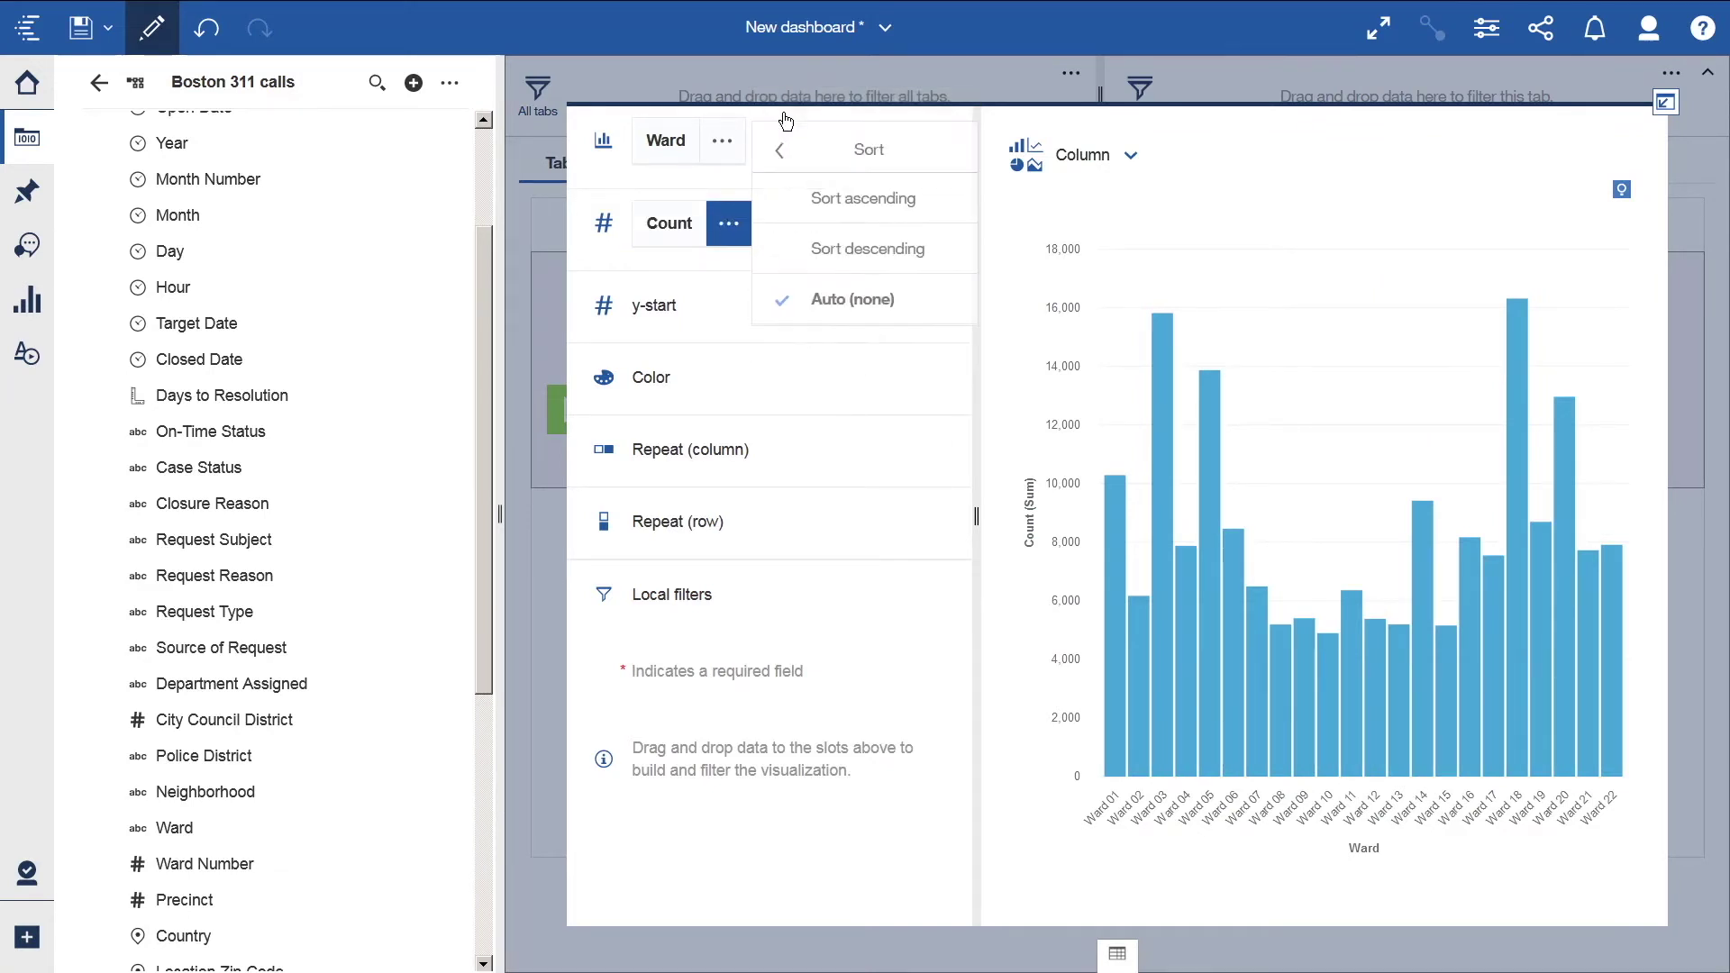
left_click(834, 252)
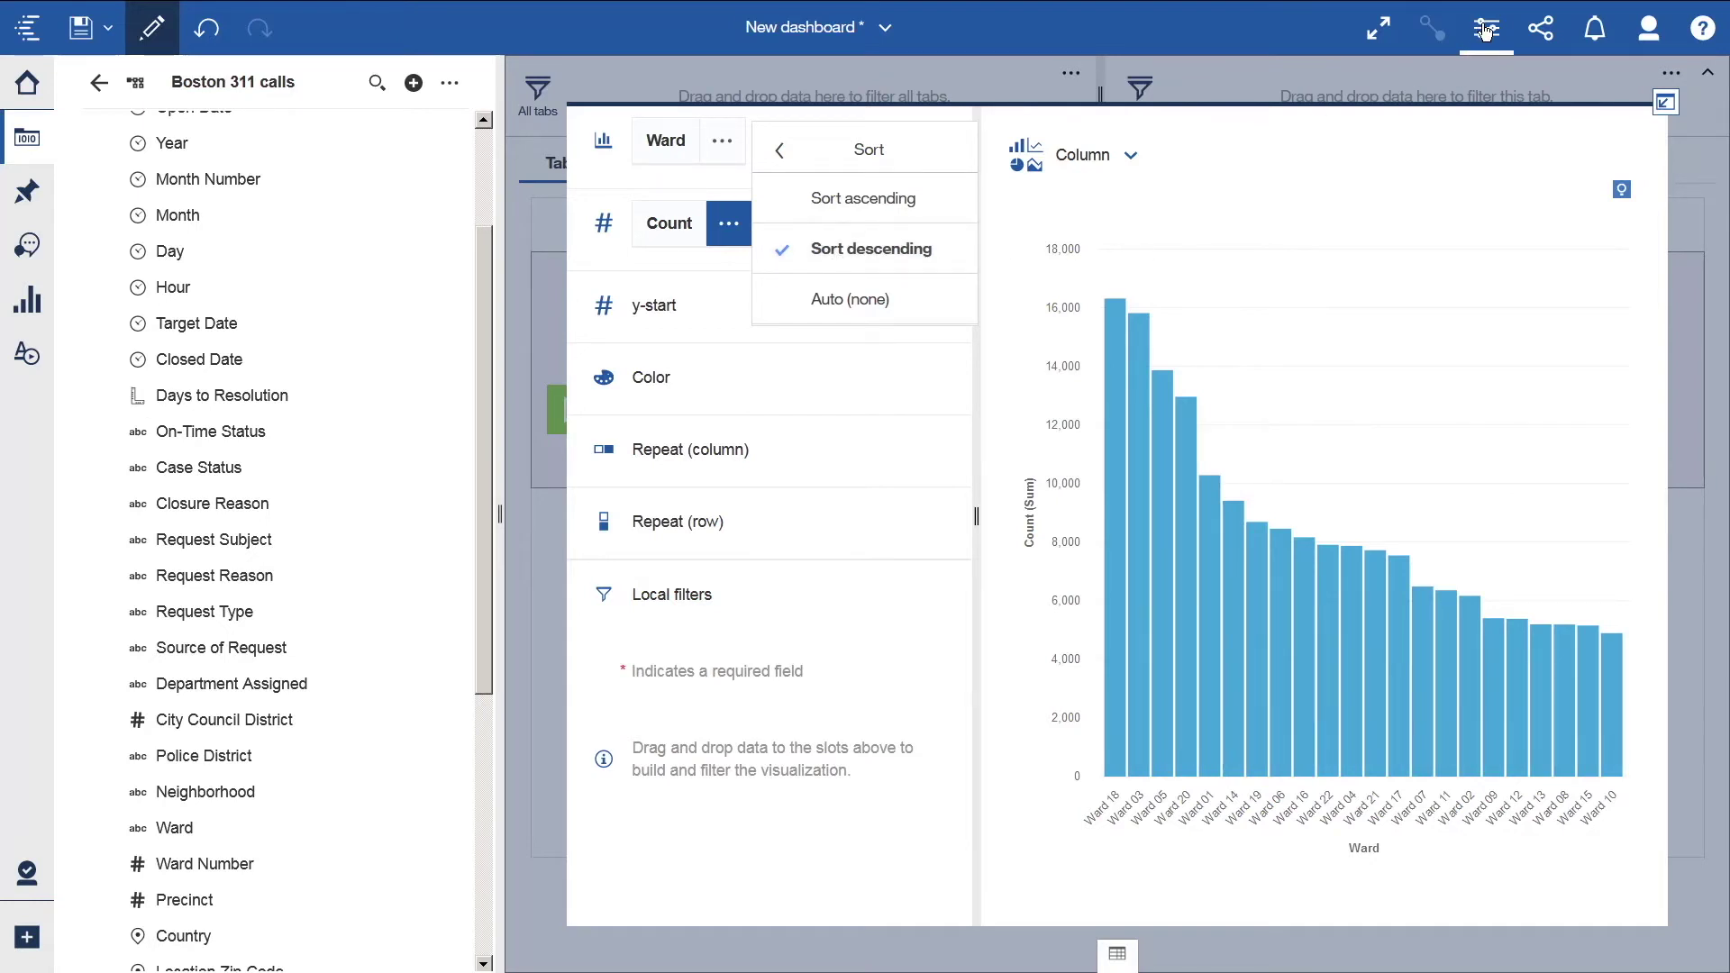
- Show value labels on the column chart and return to the dashboard canvas
left_click(1486, 29)
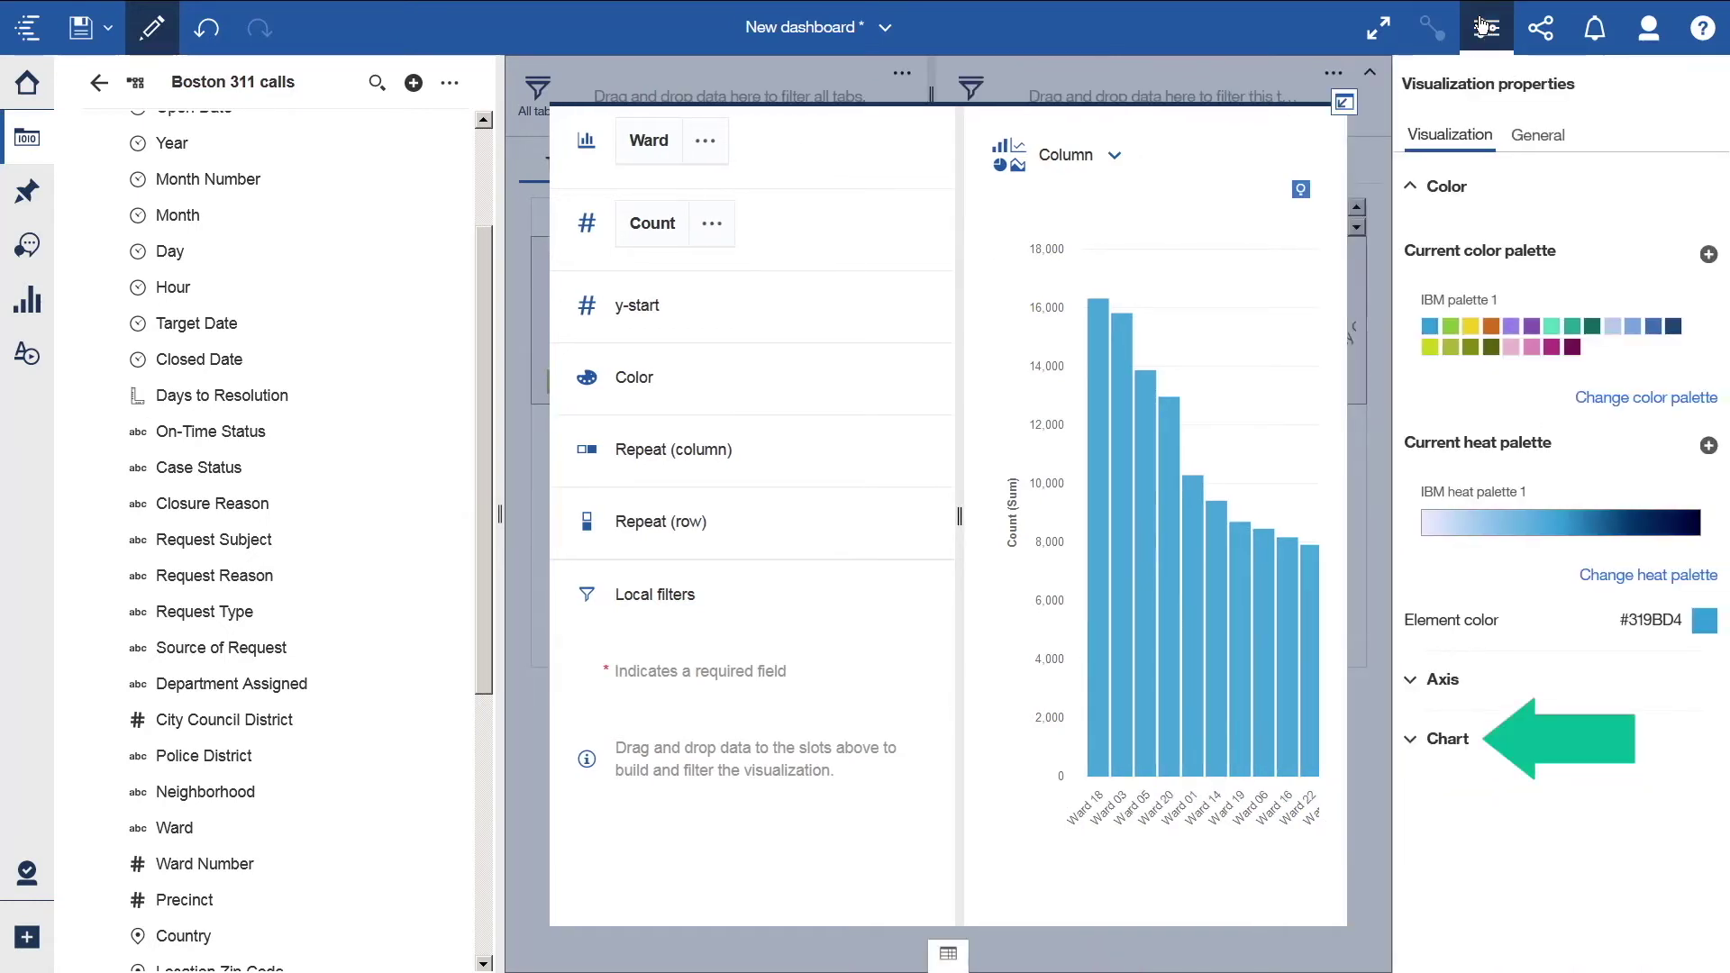
left_click(1411, 744)
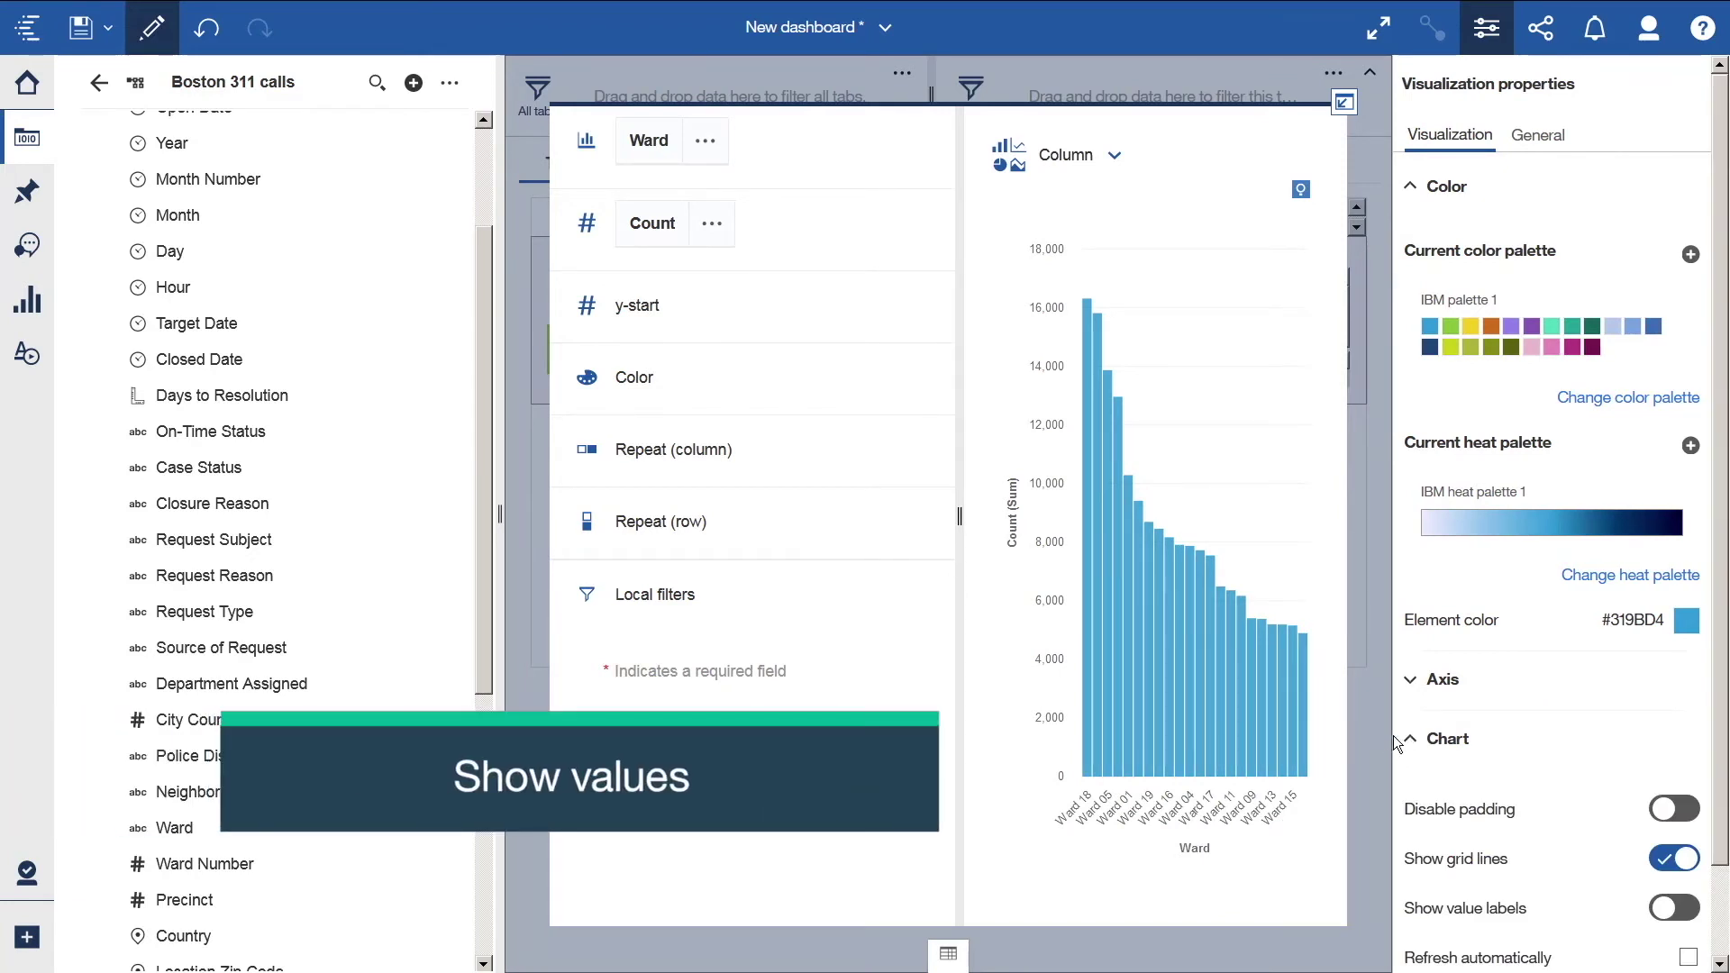
left_click(1686, 910)
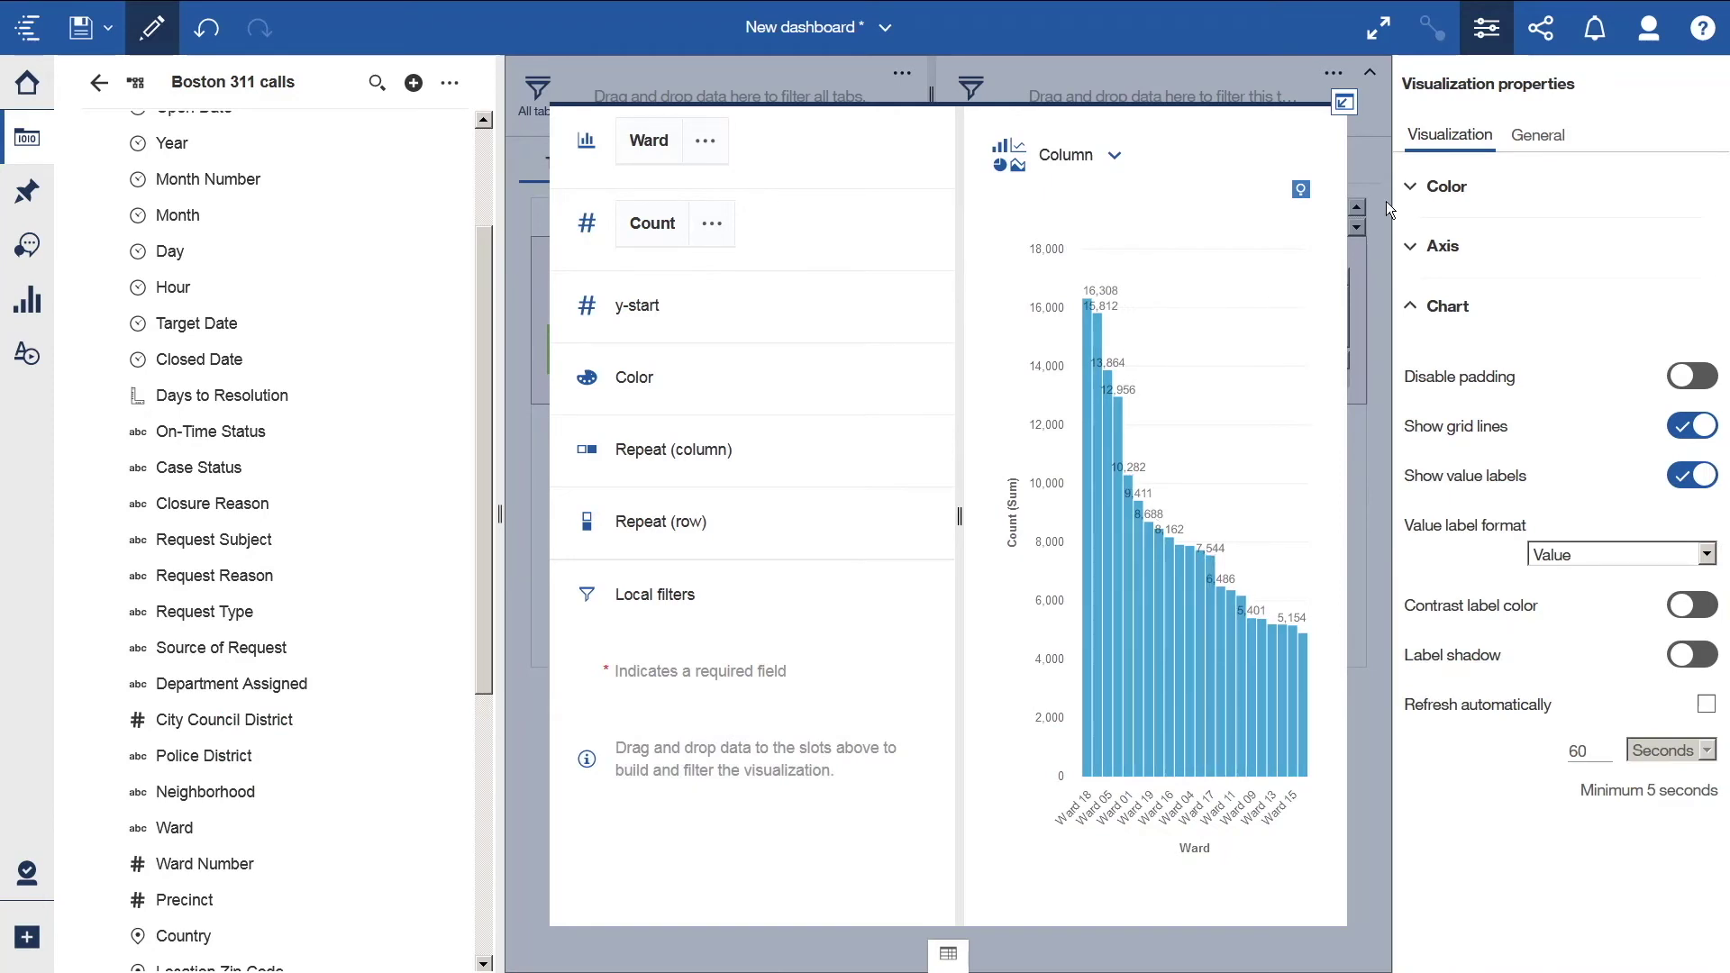
left_click(1496, 42)
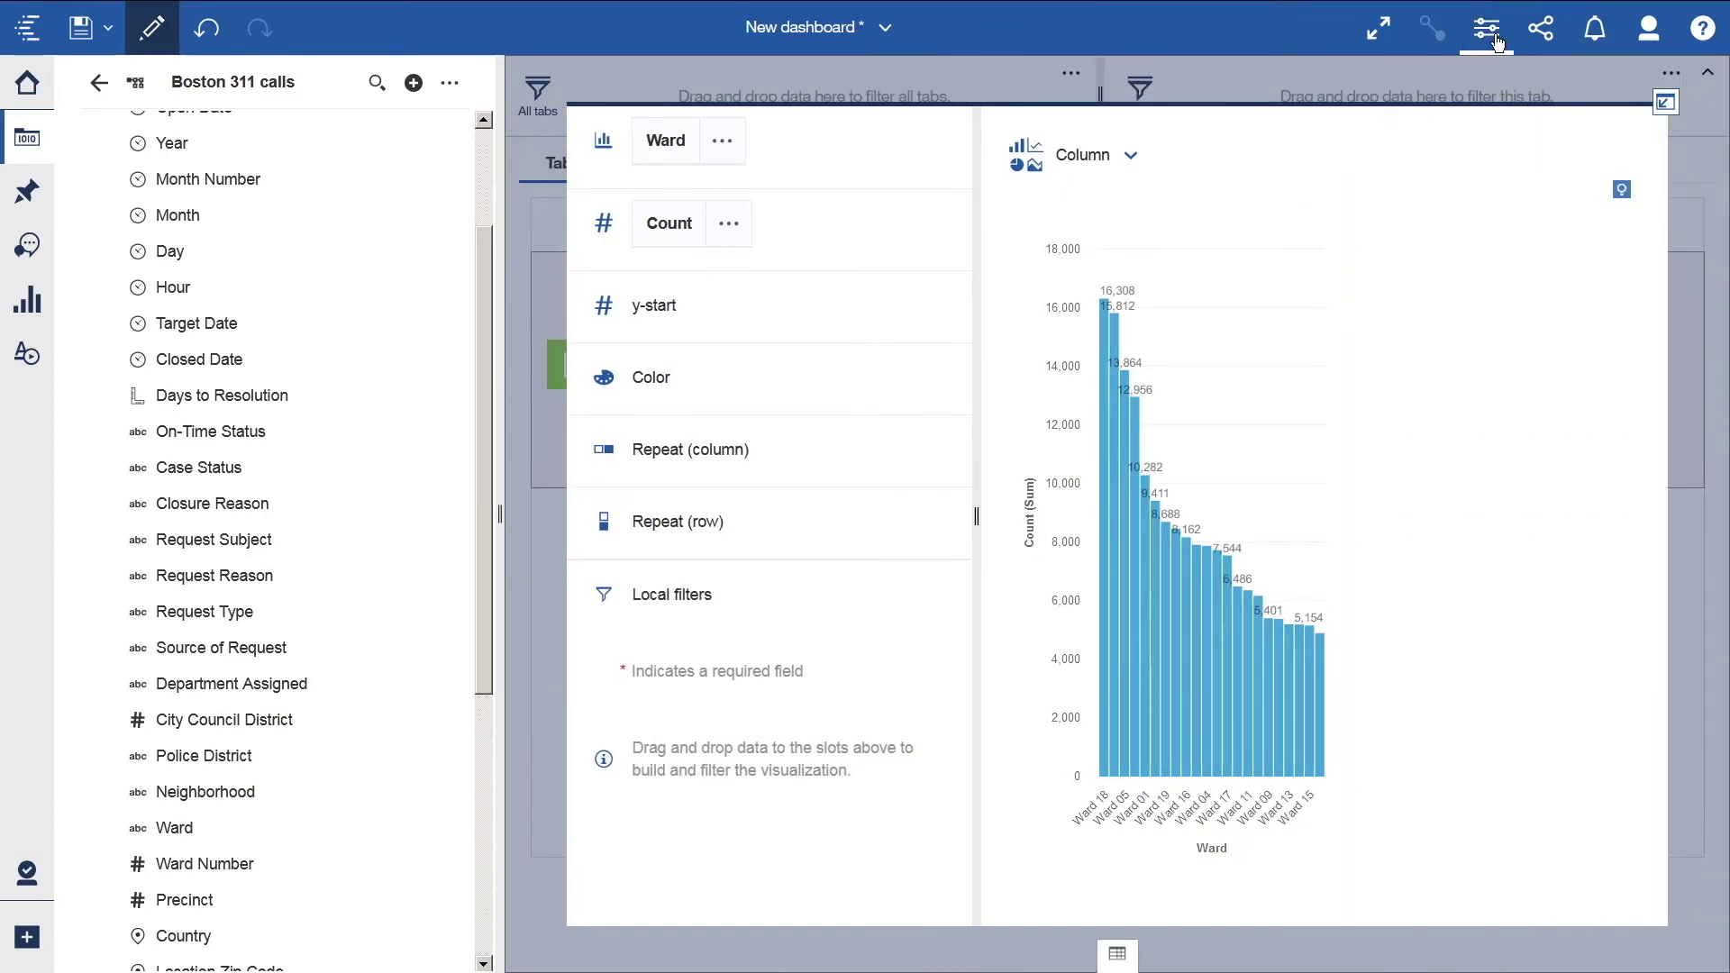
left_click(1665, 105)
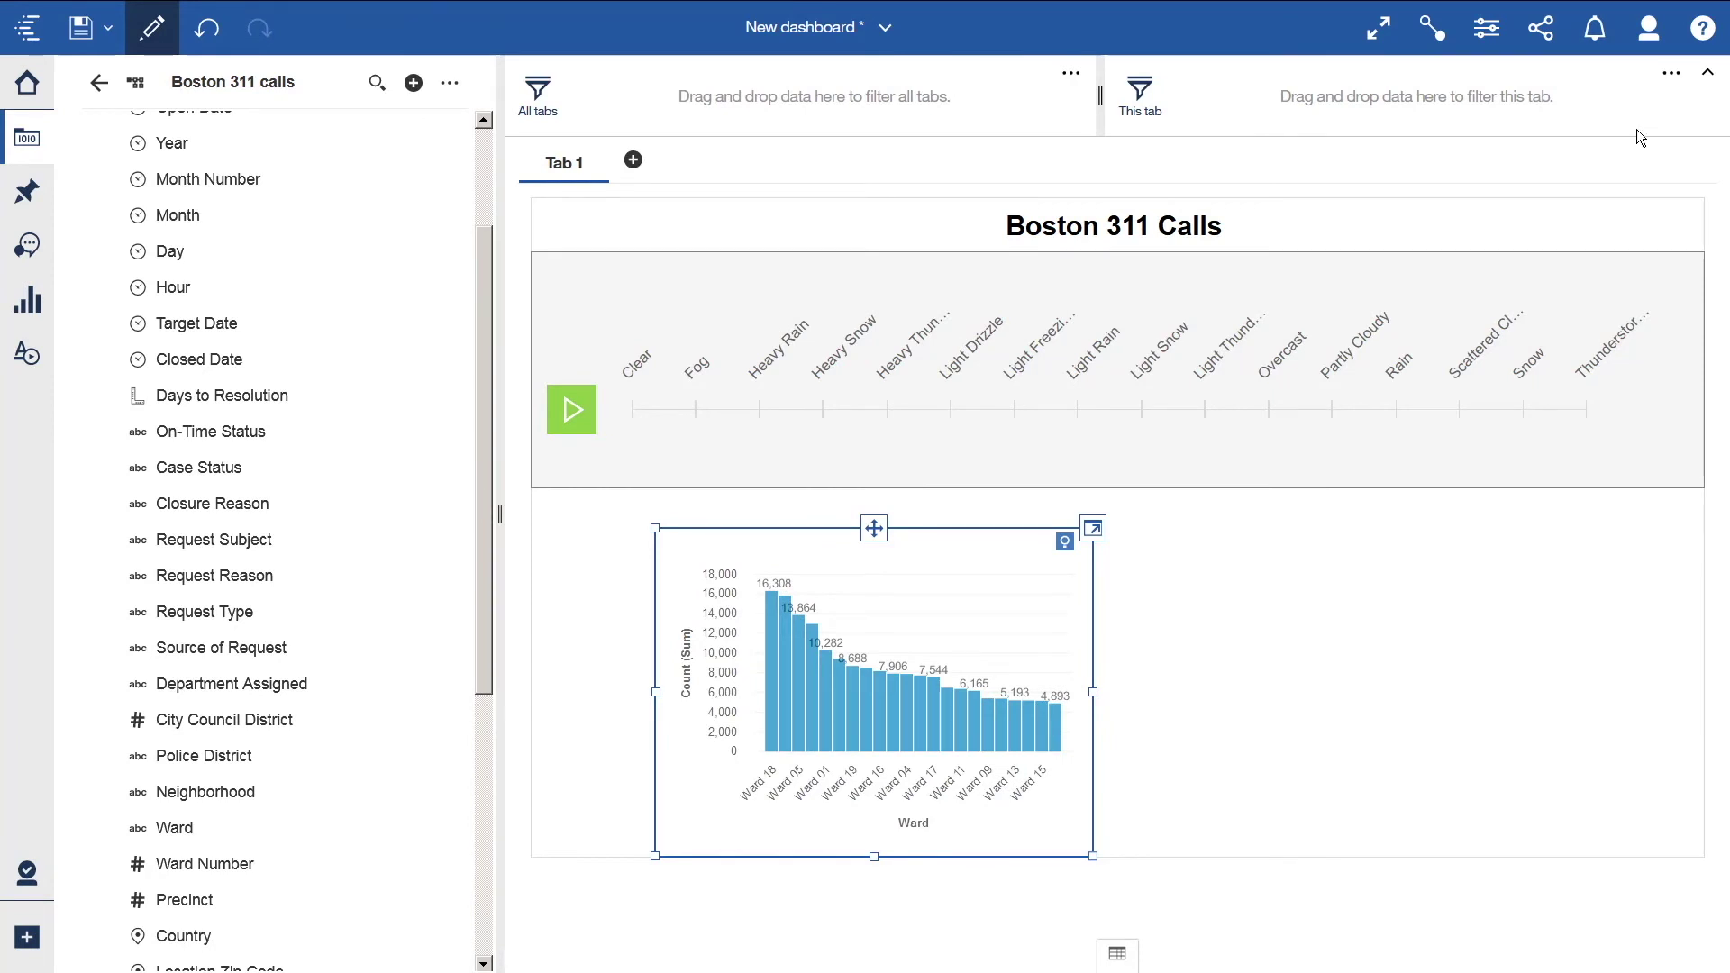
- Resize the column chart to fill the left half of the canvas directly beneath the data player
left_click_drag(655, 692, 532, 692)
left_click_drag(531, 528, 531, 487)
mouse_move(1093, 674)
left_mouse_down()
mouse_move(1144, 672)
mouse_move(1121, 672)
left_mouse_up()
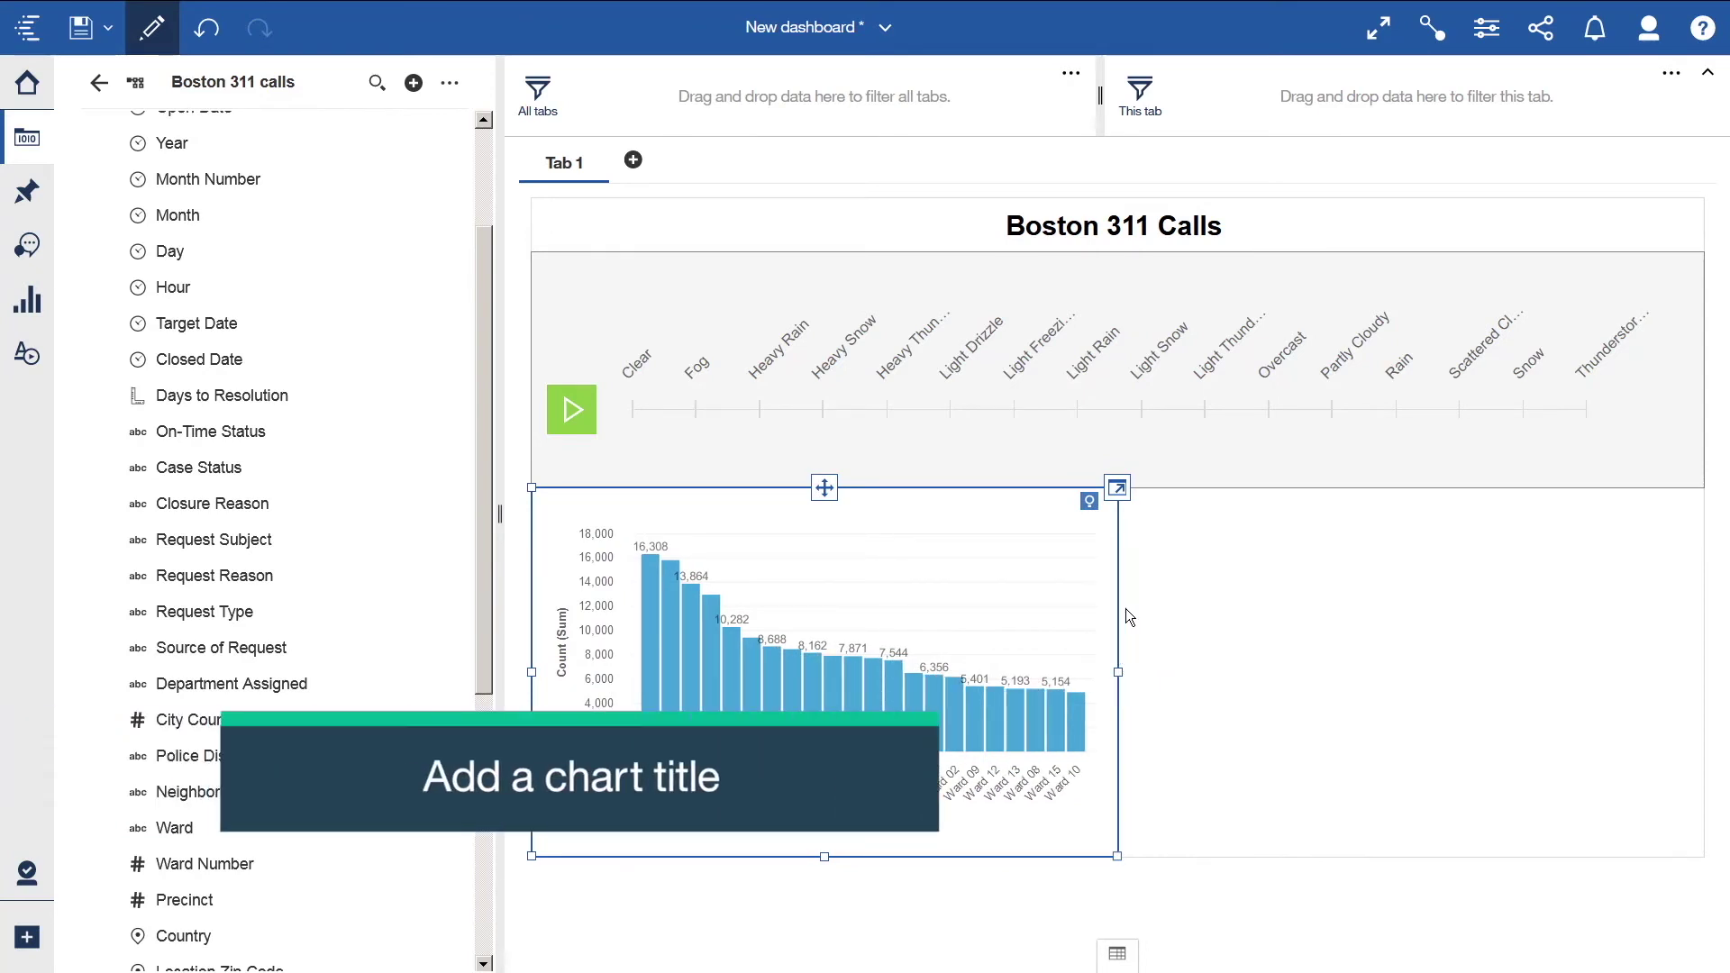
- Give the column chart the title "Requests by Ward"
left_click(947, 526)
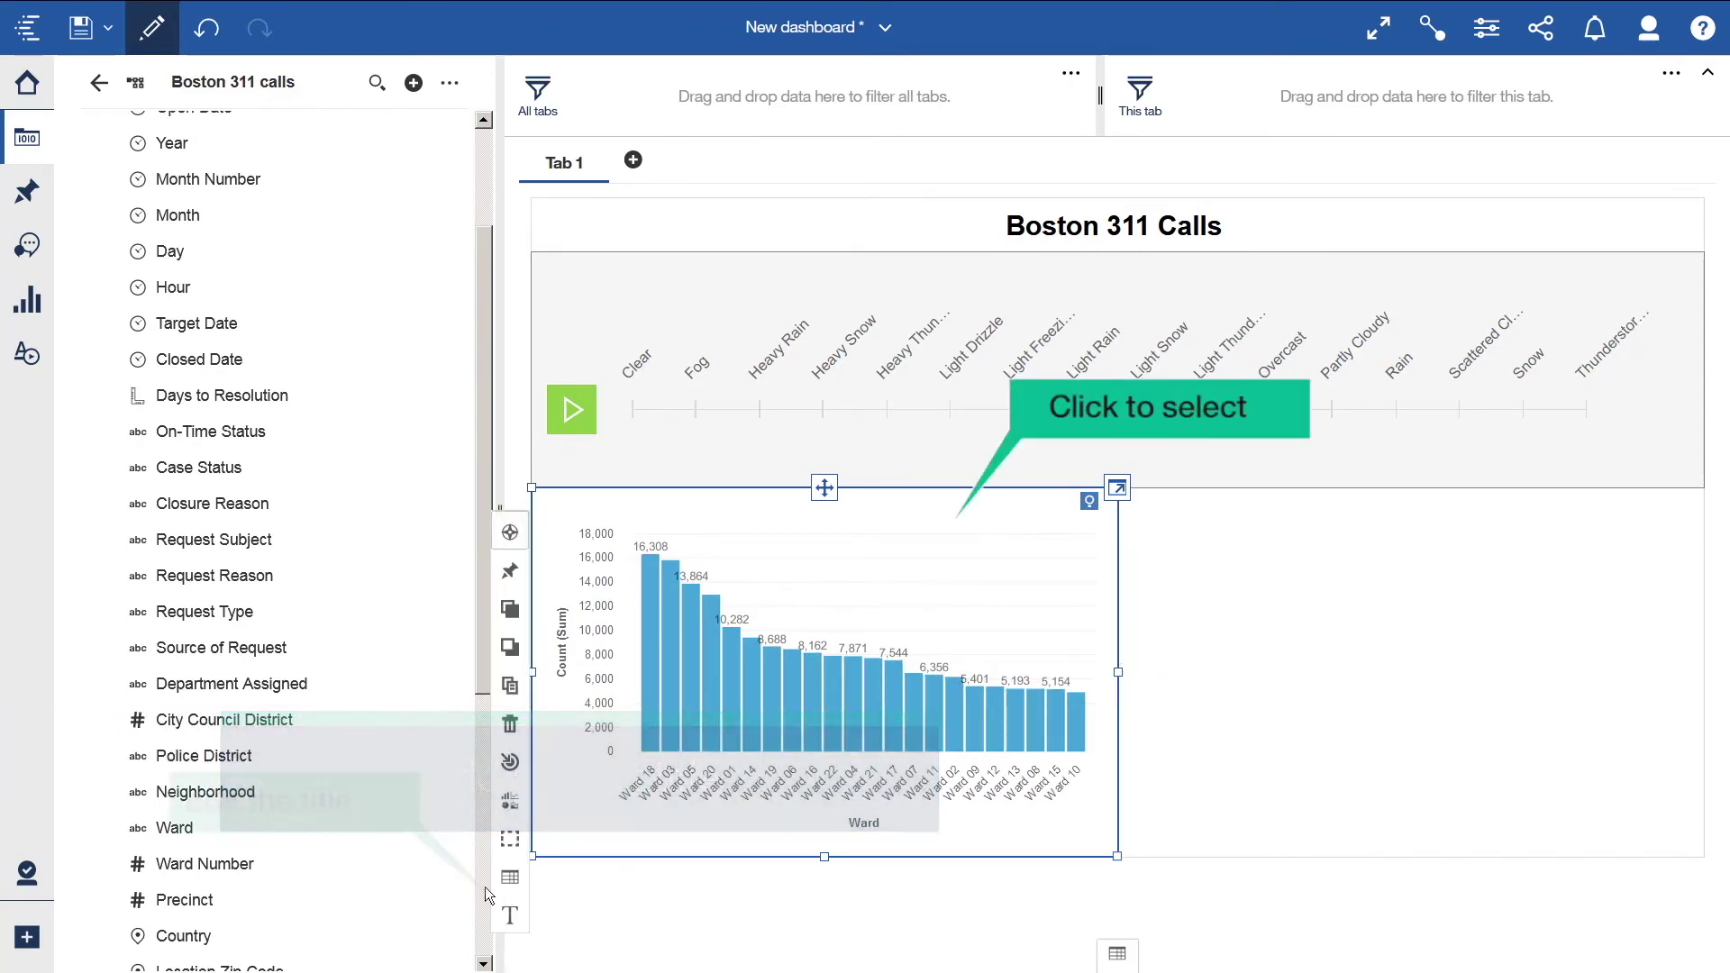
left_click(508, 916)
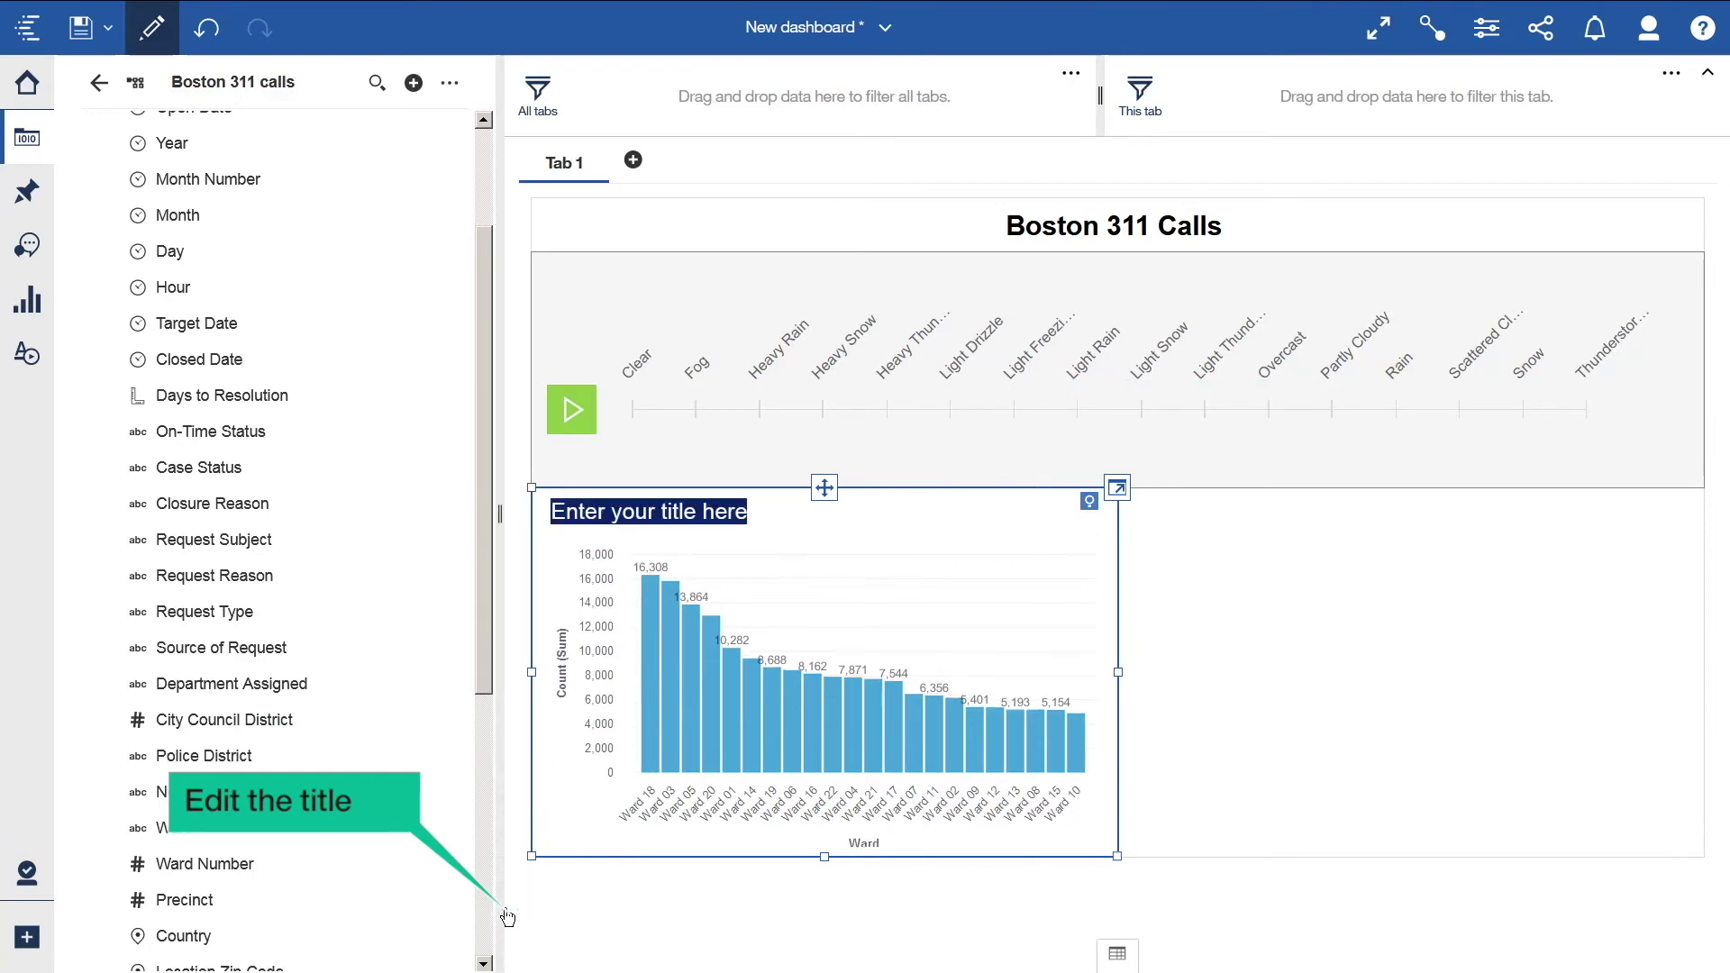
type("Requ")
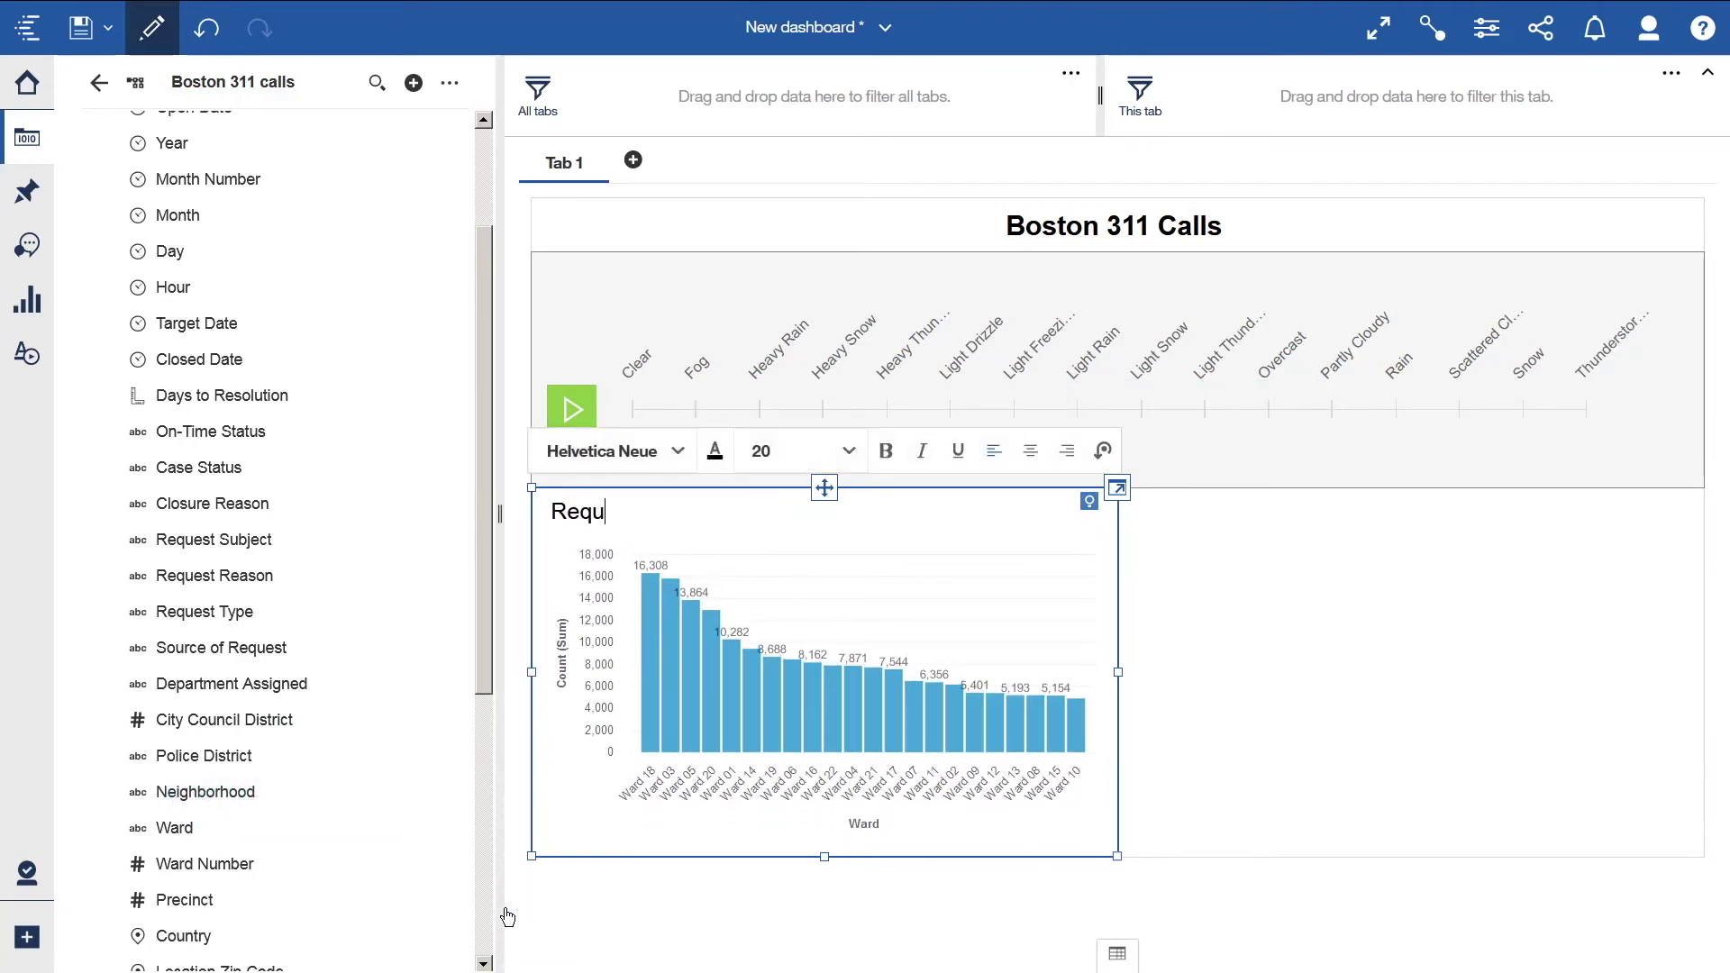
type("ests by Ward")
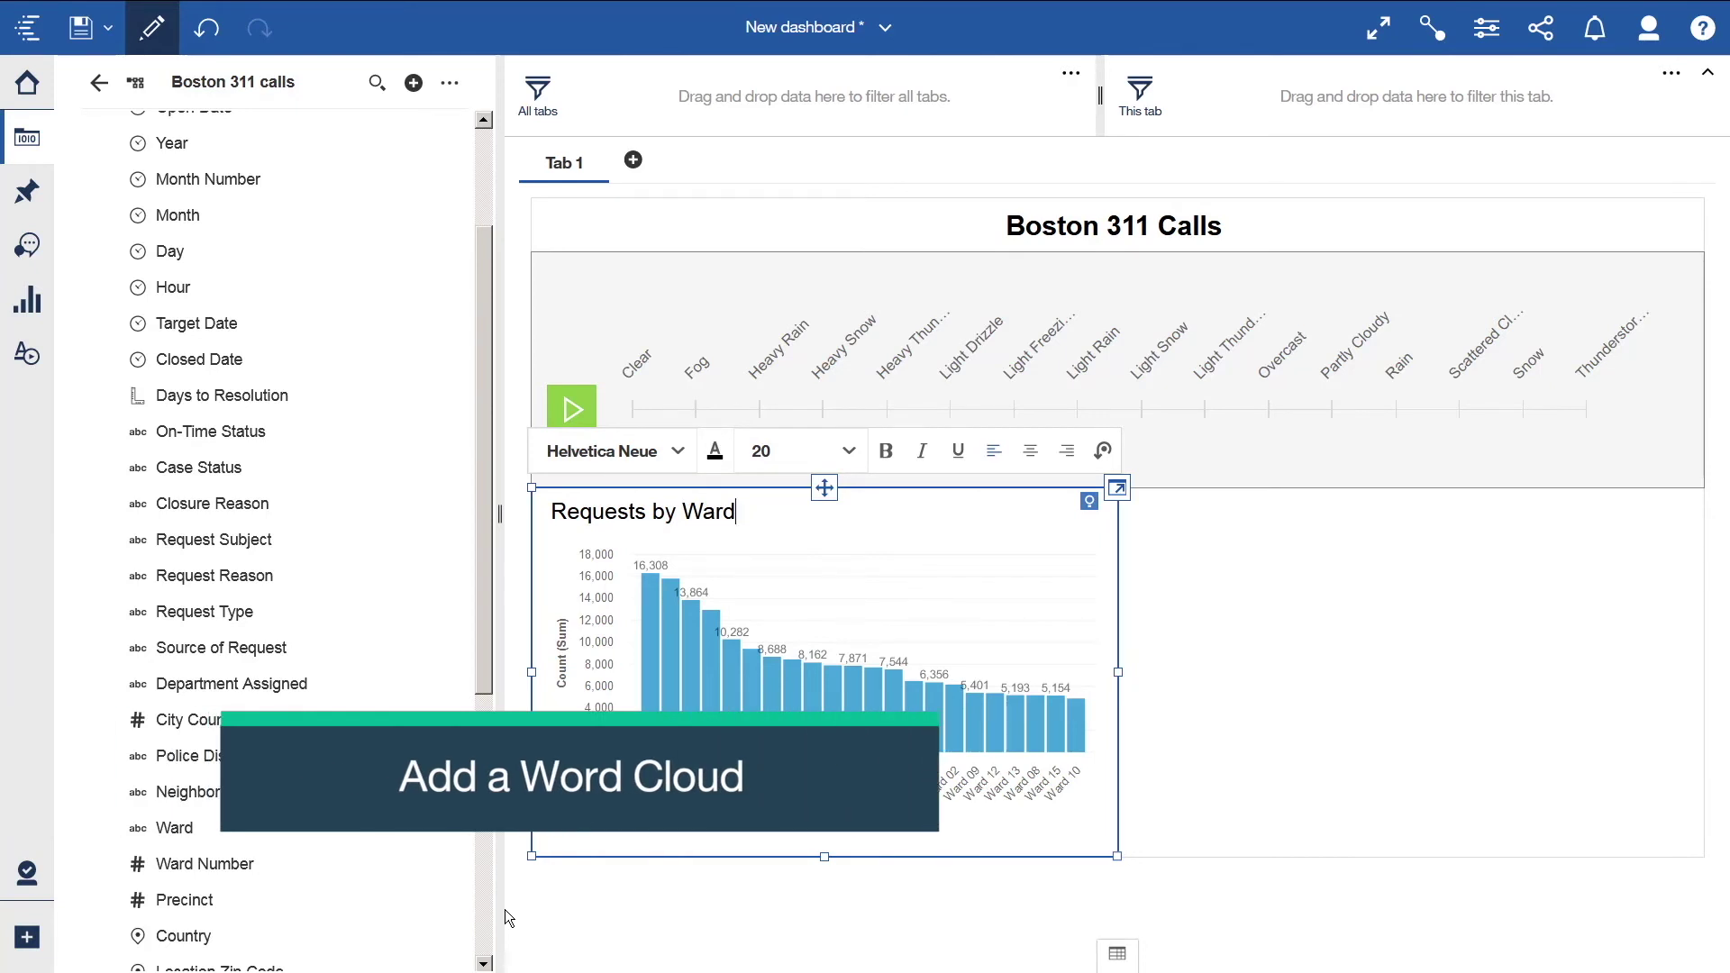
- Add a word cloud beside the column chart with Request Reason as words, Days to Resolution as size and On-Time Status as color
left_click(30, 312)
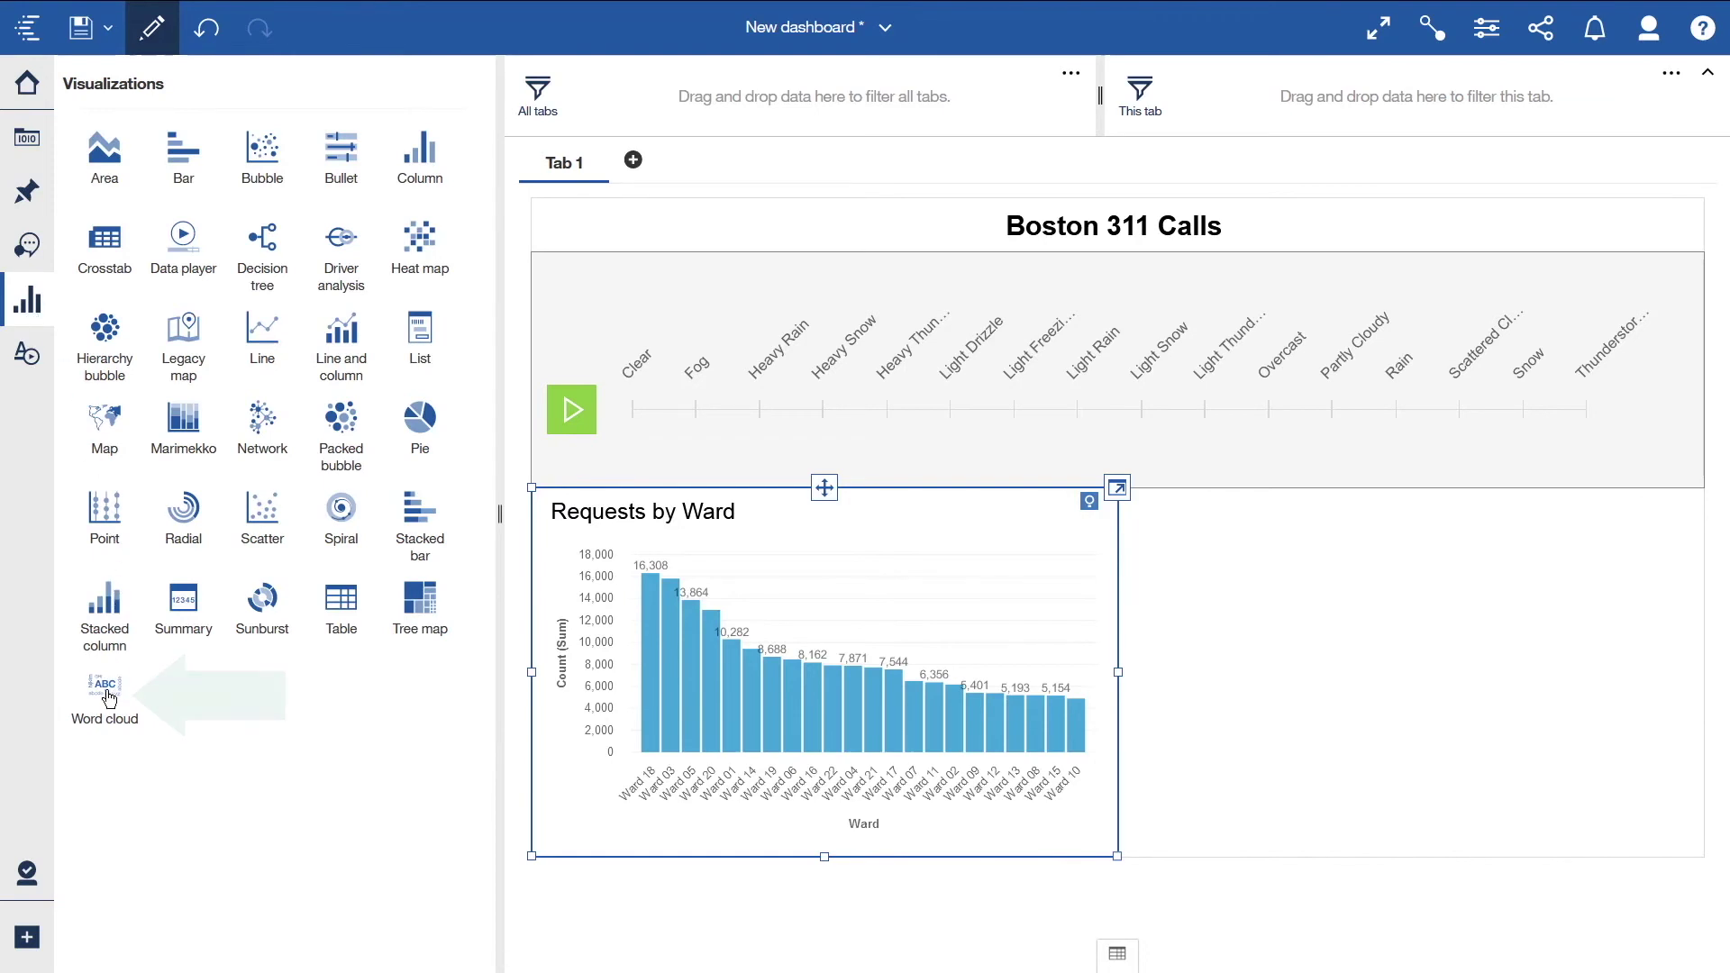
left_click_drag(104, 689, 1229, 539)
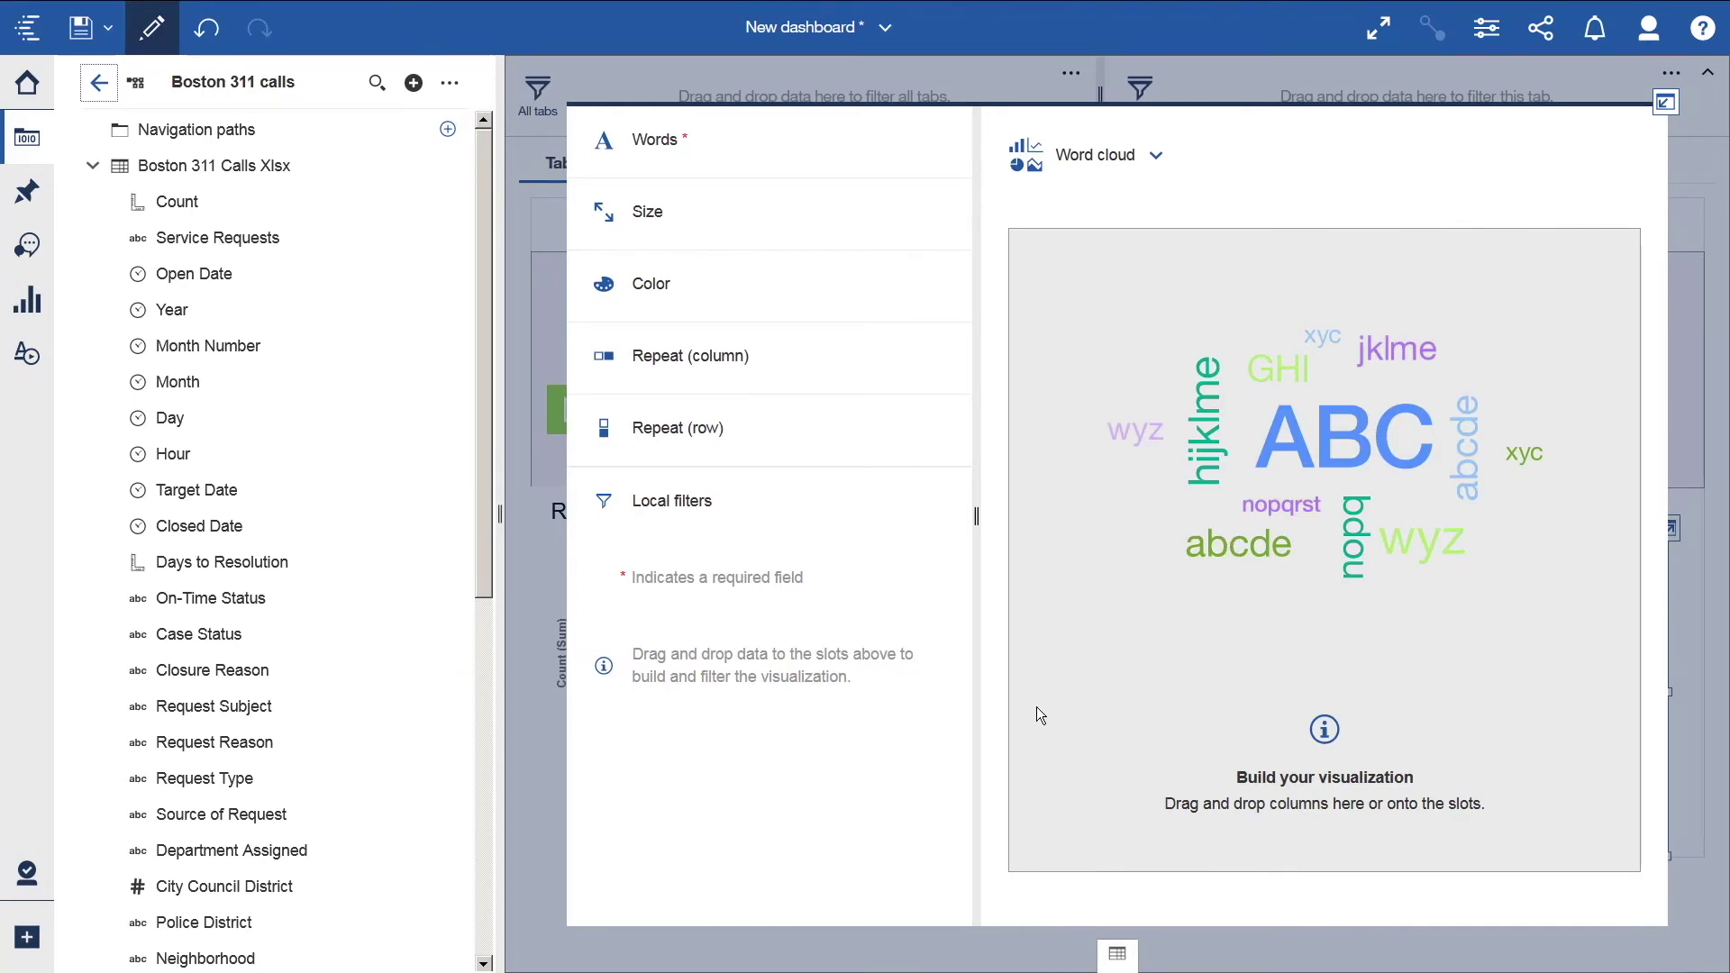
left_click_drag(236, 749, 791, 158)
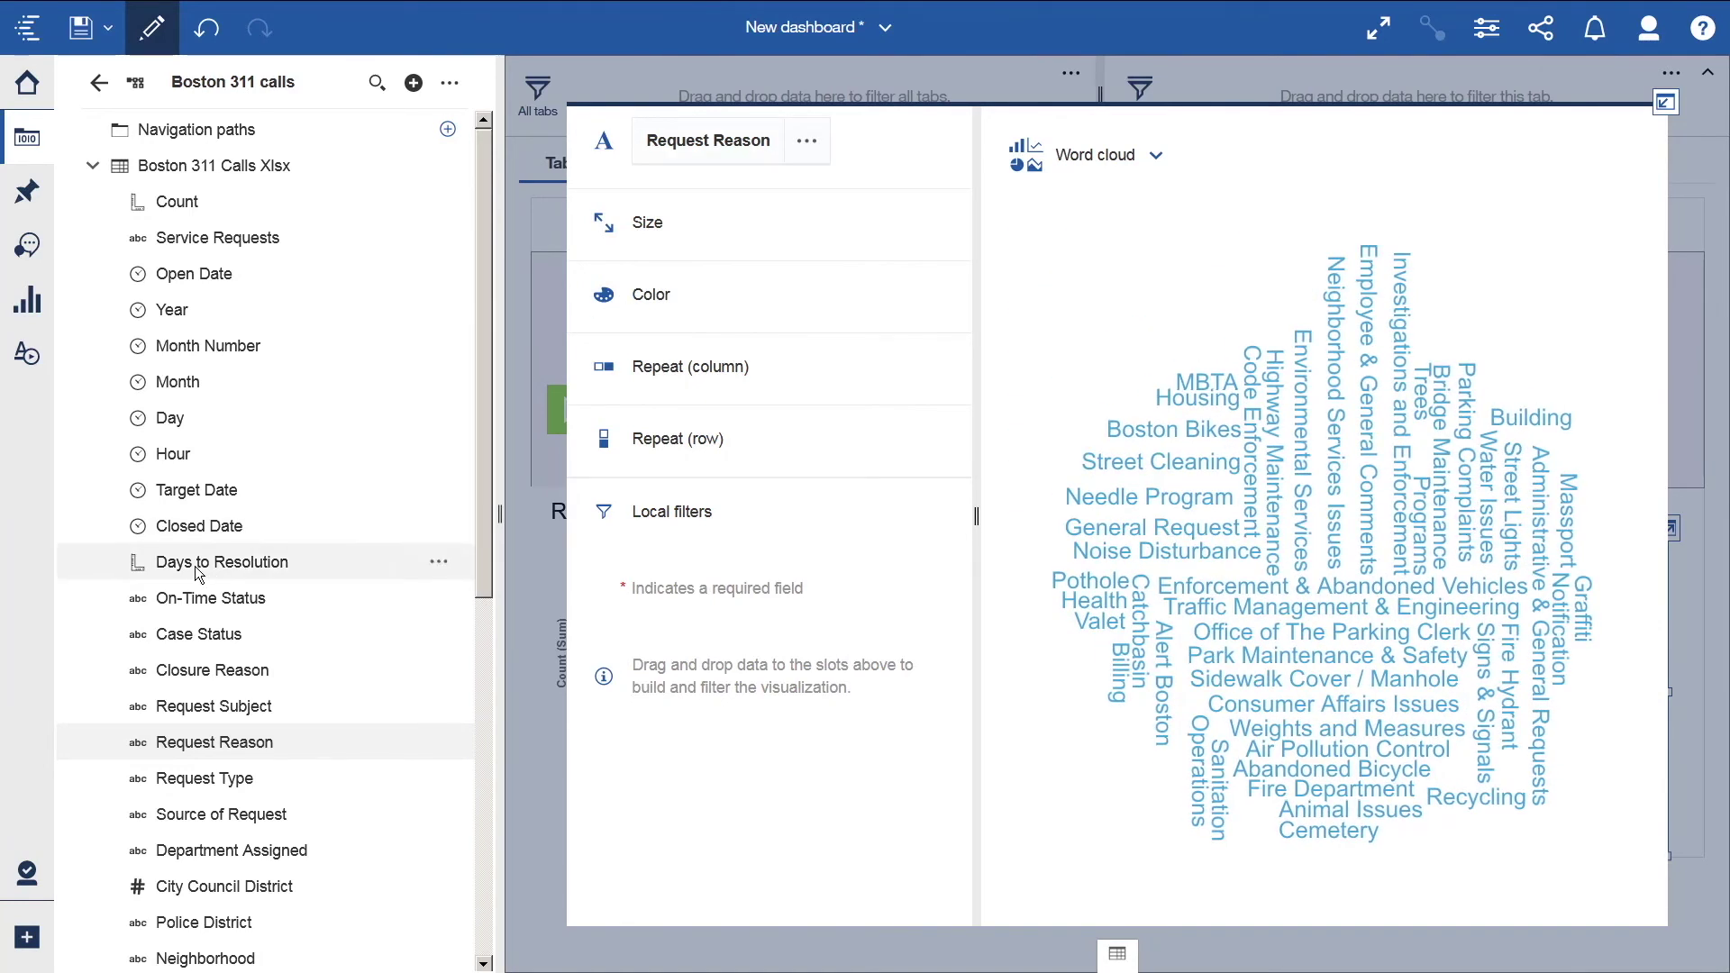
left_click_drag(261, 563, 744, 252)
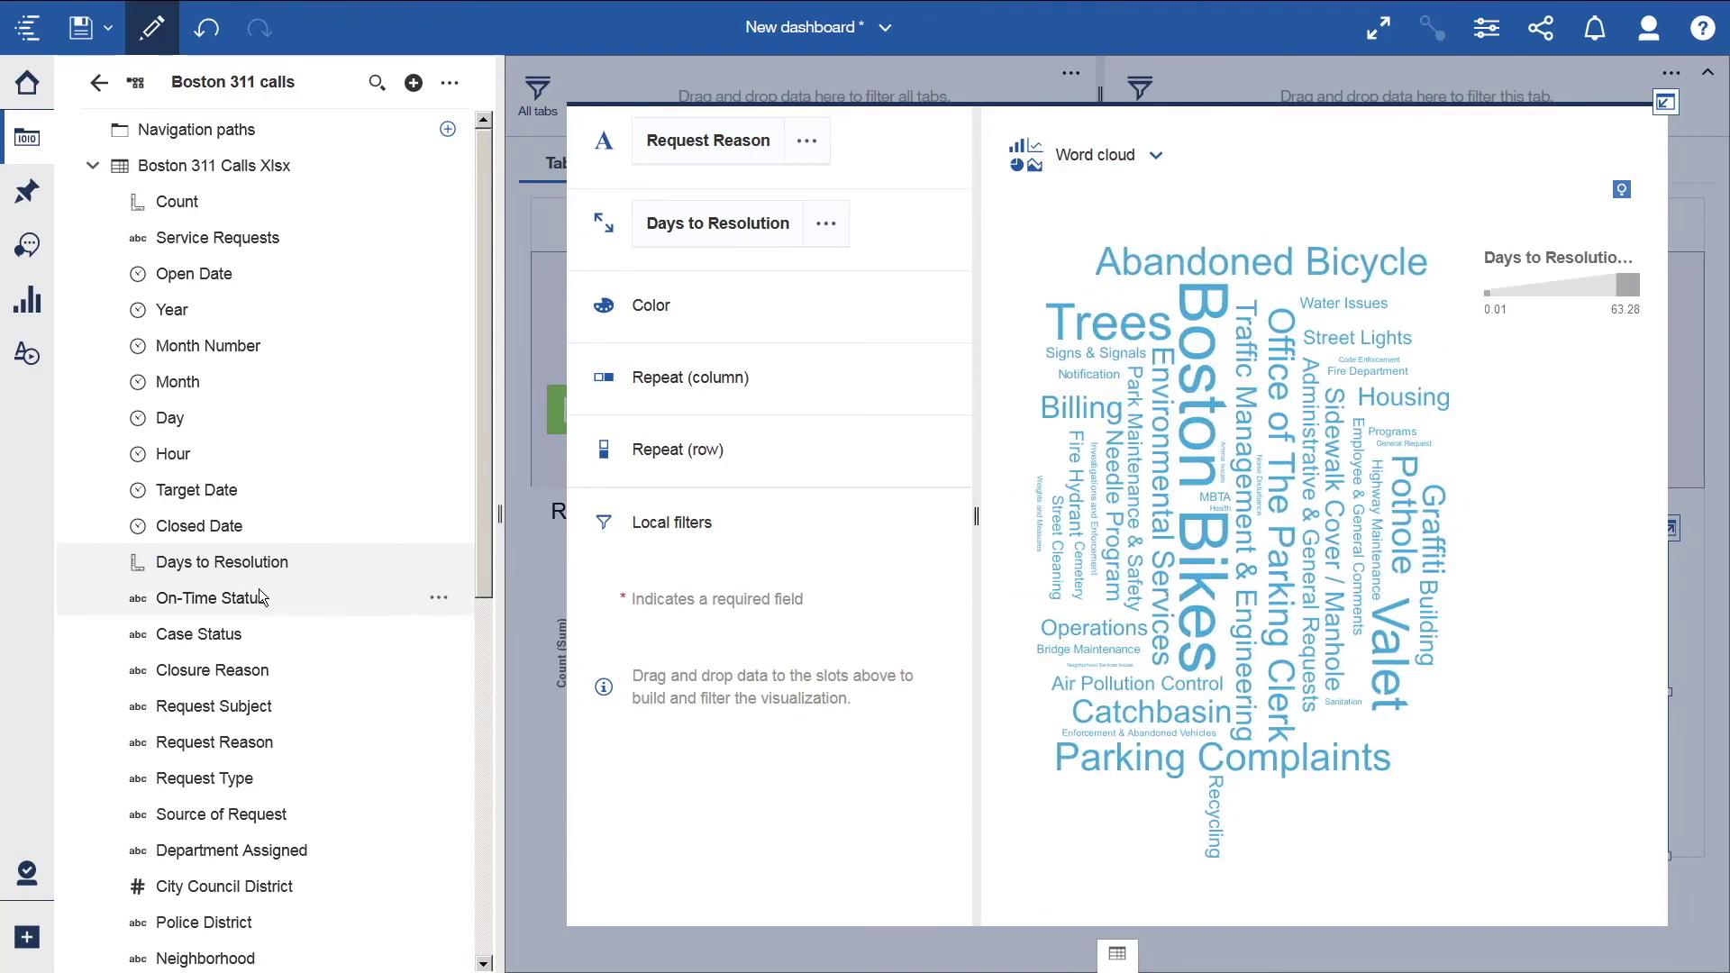
left_click_drag(273, 598, 700, 289)
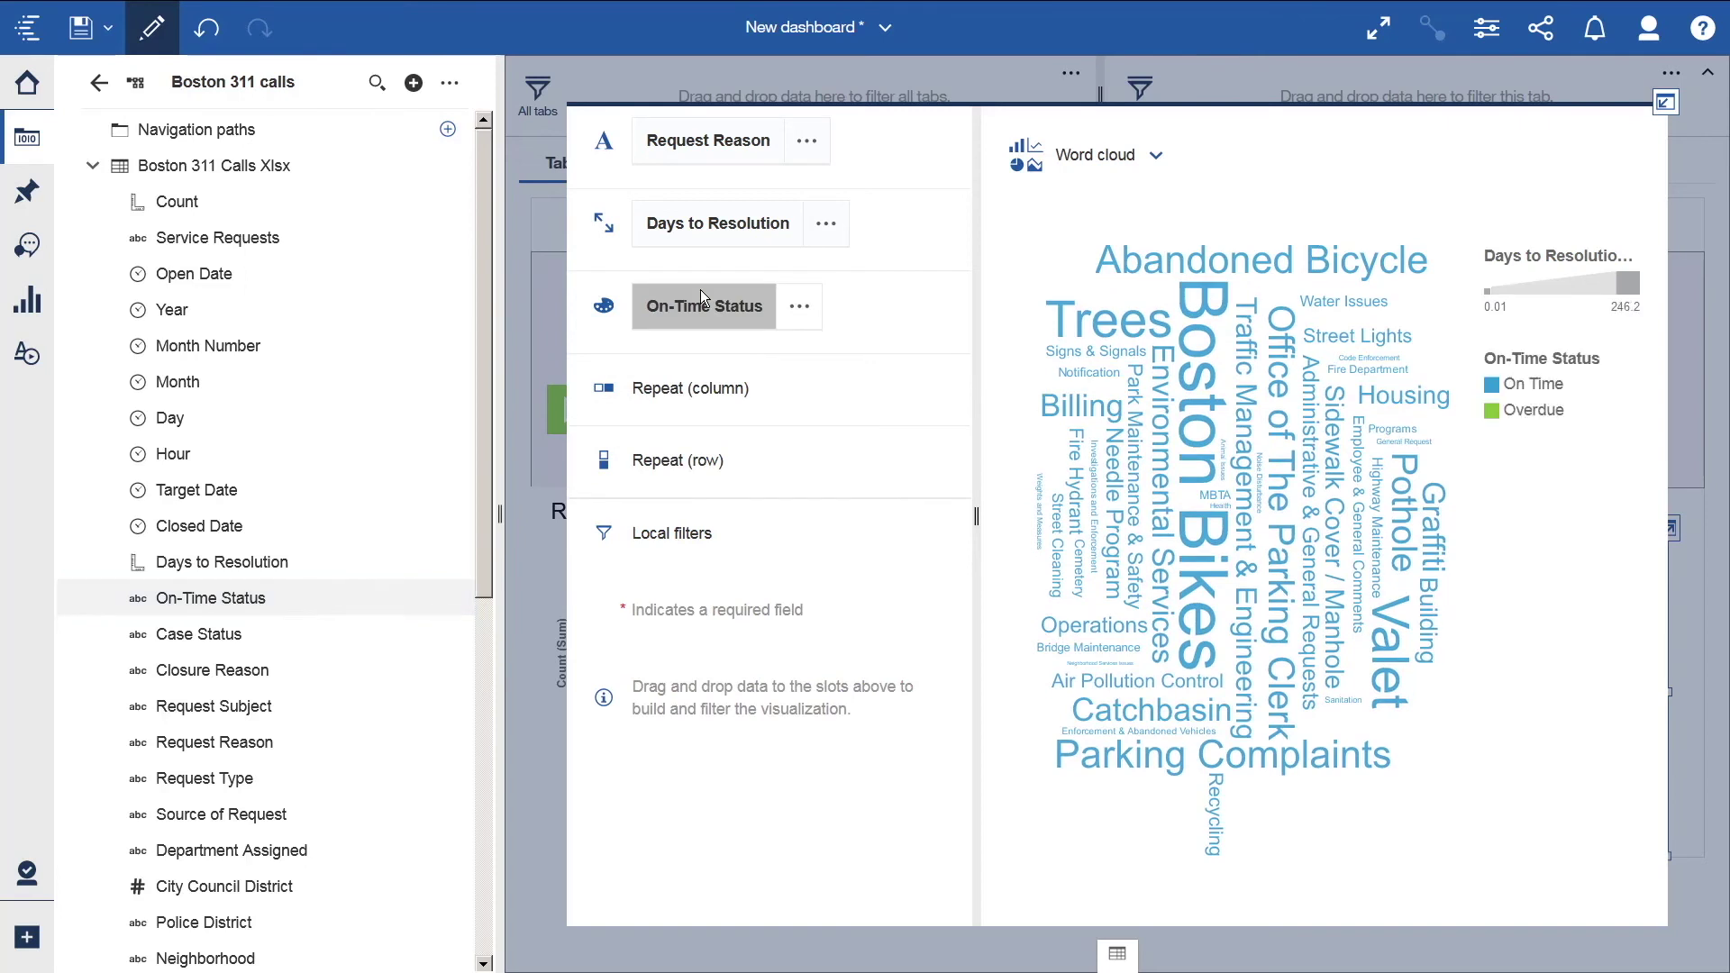
left_click(1668, 104)
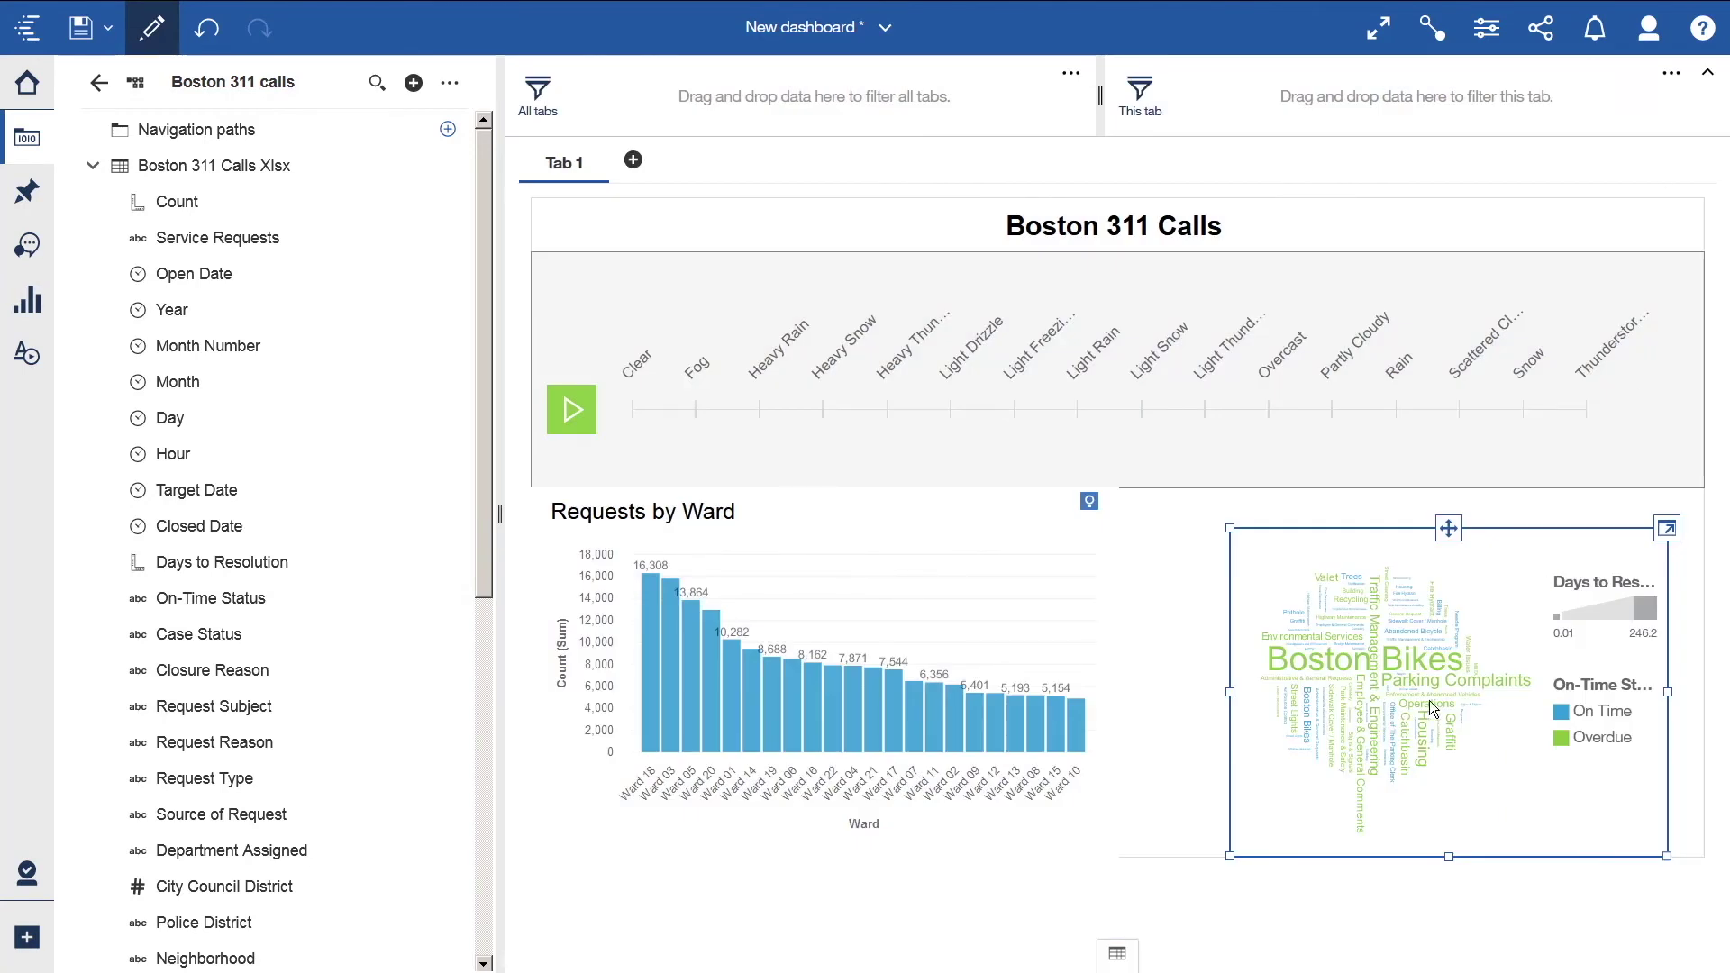
- Resize the word cloud to fill the right half of the canvas beneath the data player
left_click_drag(1229, 691, 1099, 689)
mouse_move(1118, 528)
left_mouse_down()
mouse_move(1119, 474)
mouse_move(1121, 498)
left_mouse_up()
left_click_drag(1667, 671, 1721, 682)
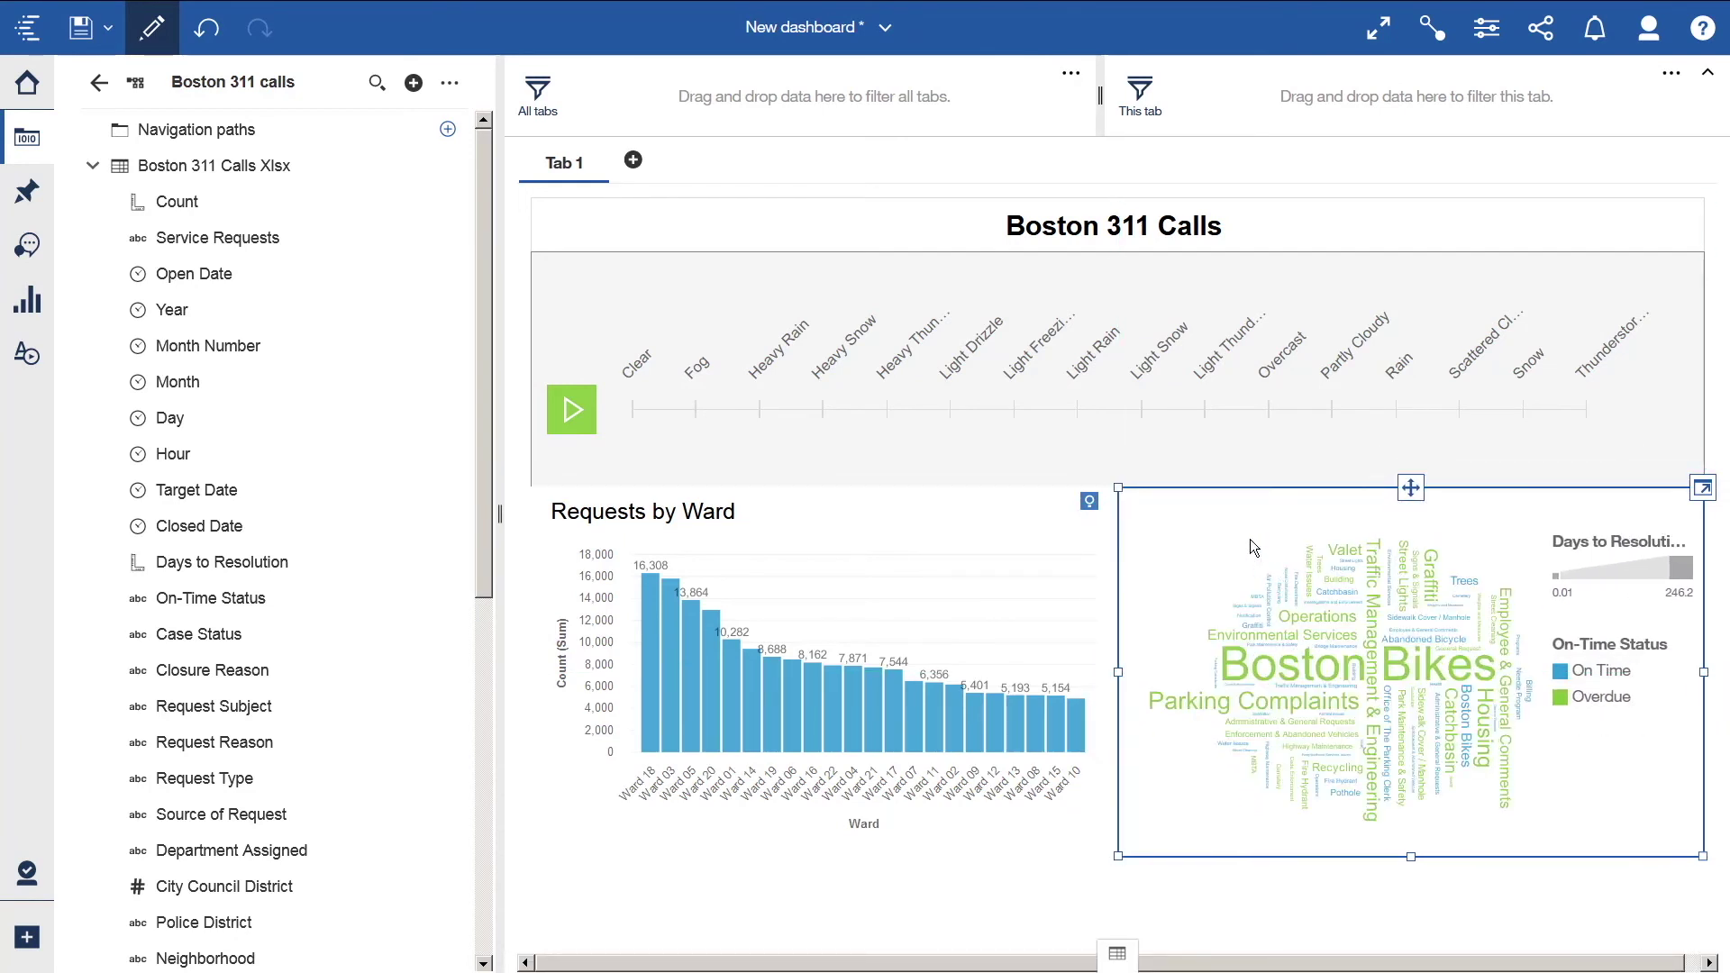
- Give the word cloud the title "Request Reason"
left_click(1213, 512)
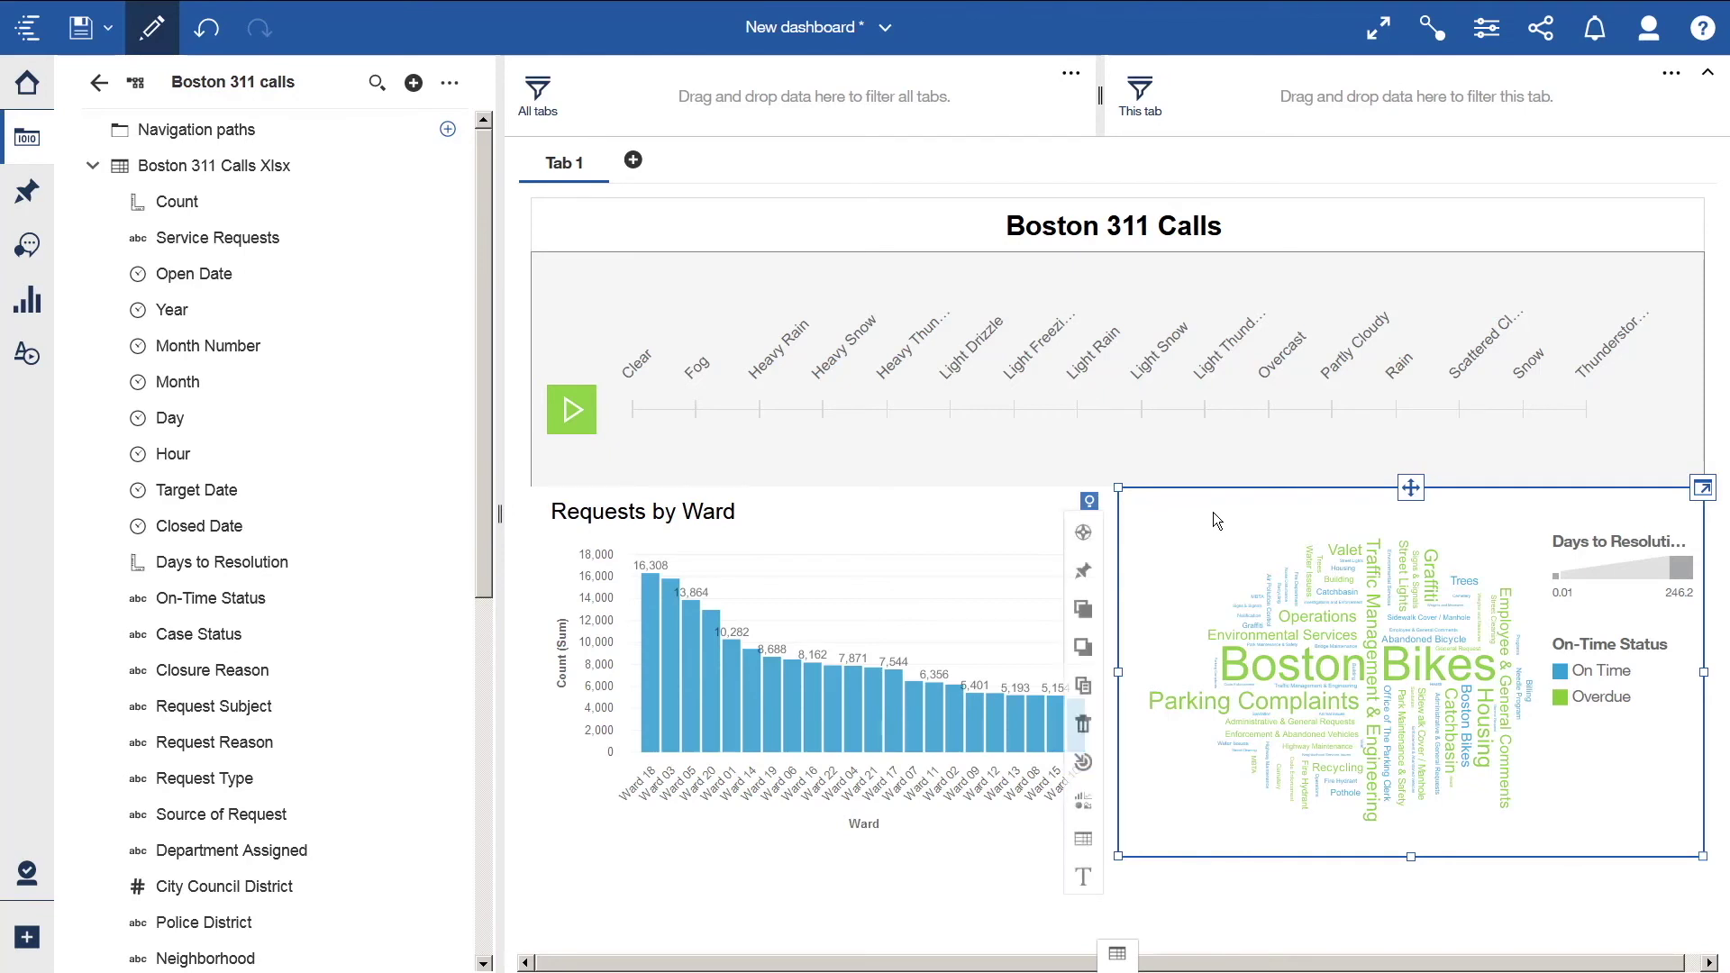
left_click(1084, 881)
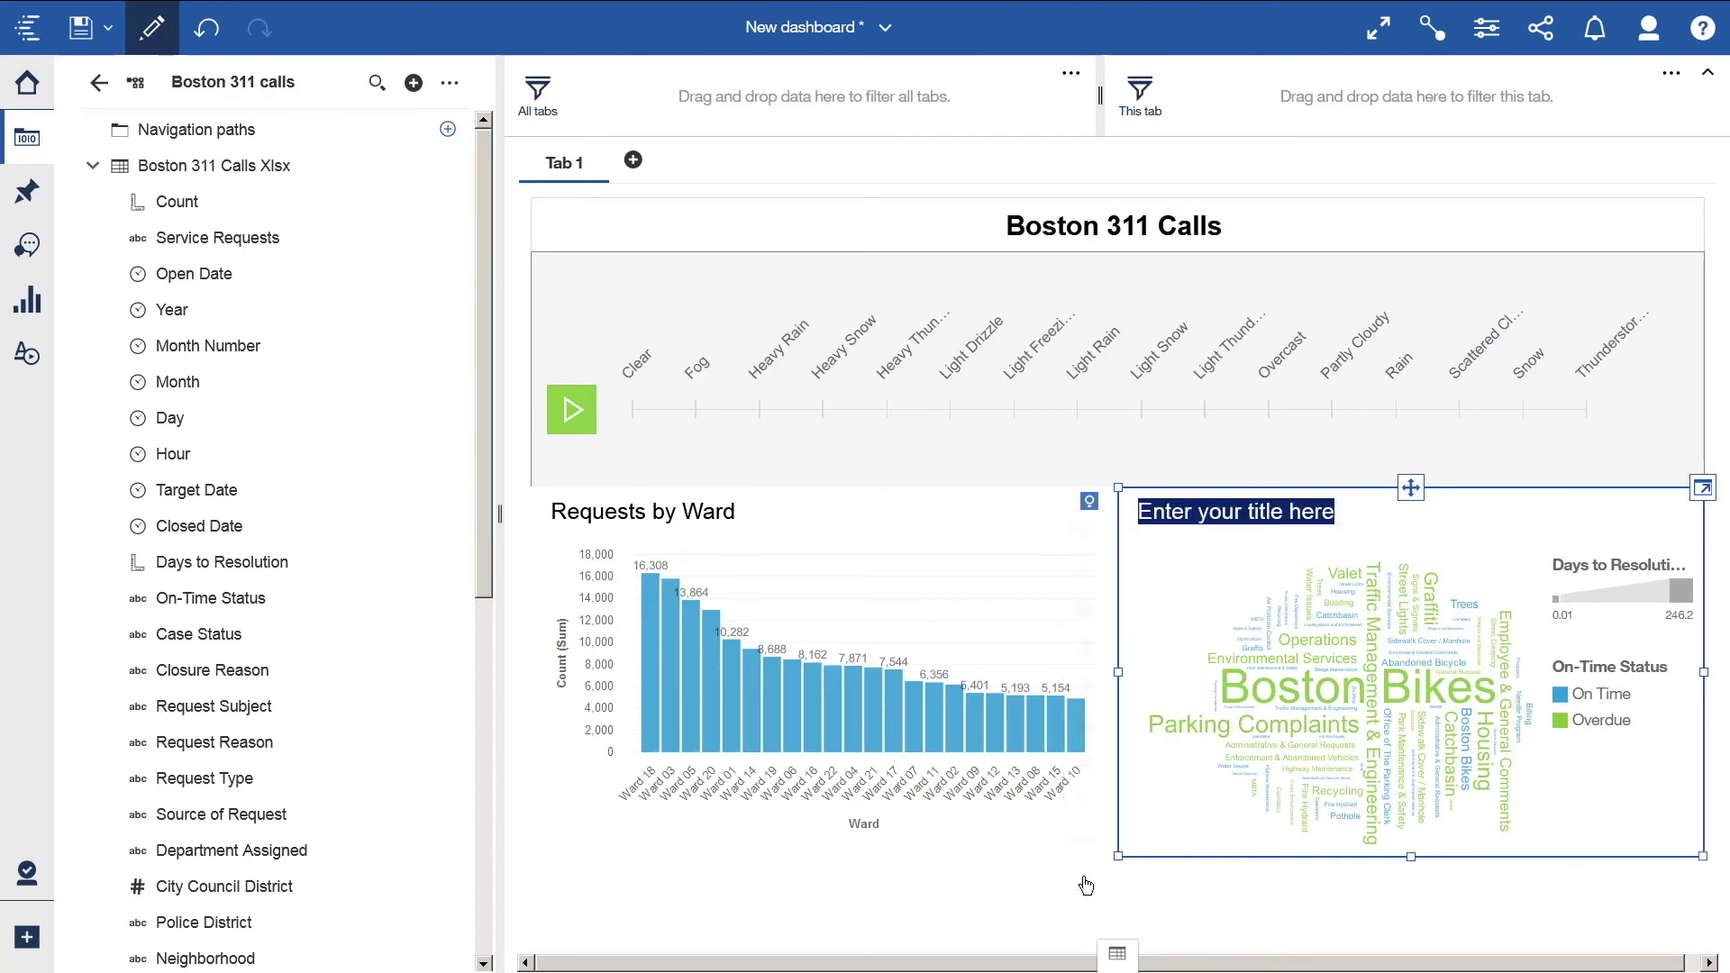
type("Request Reason")
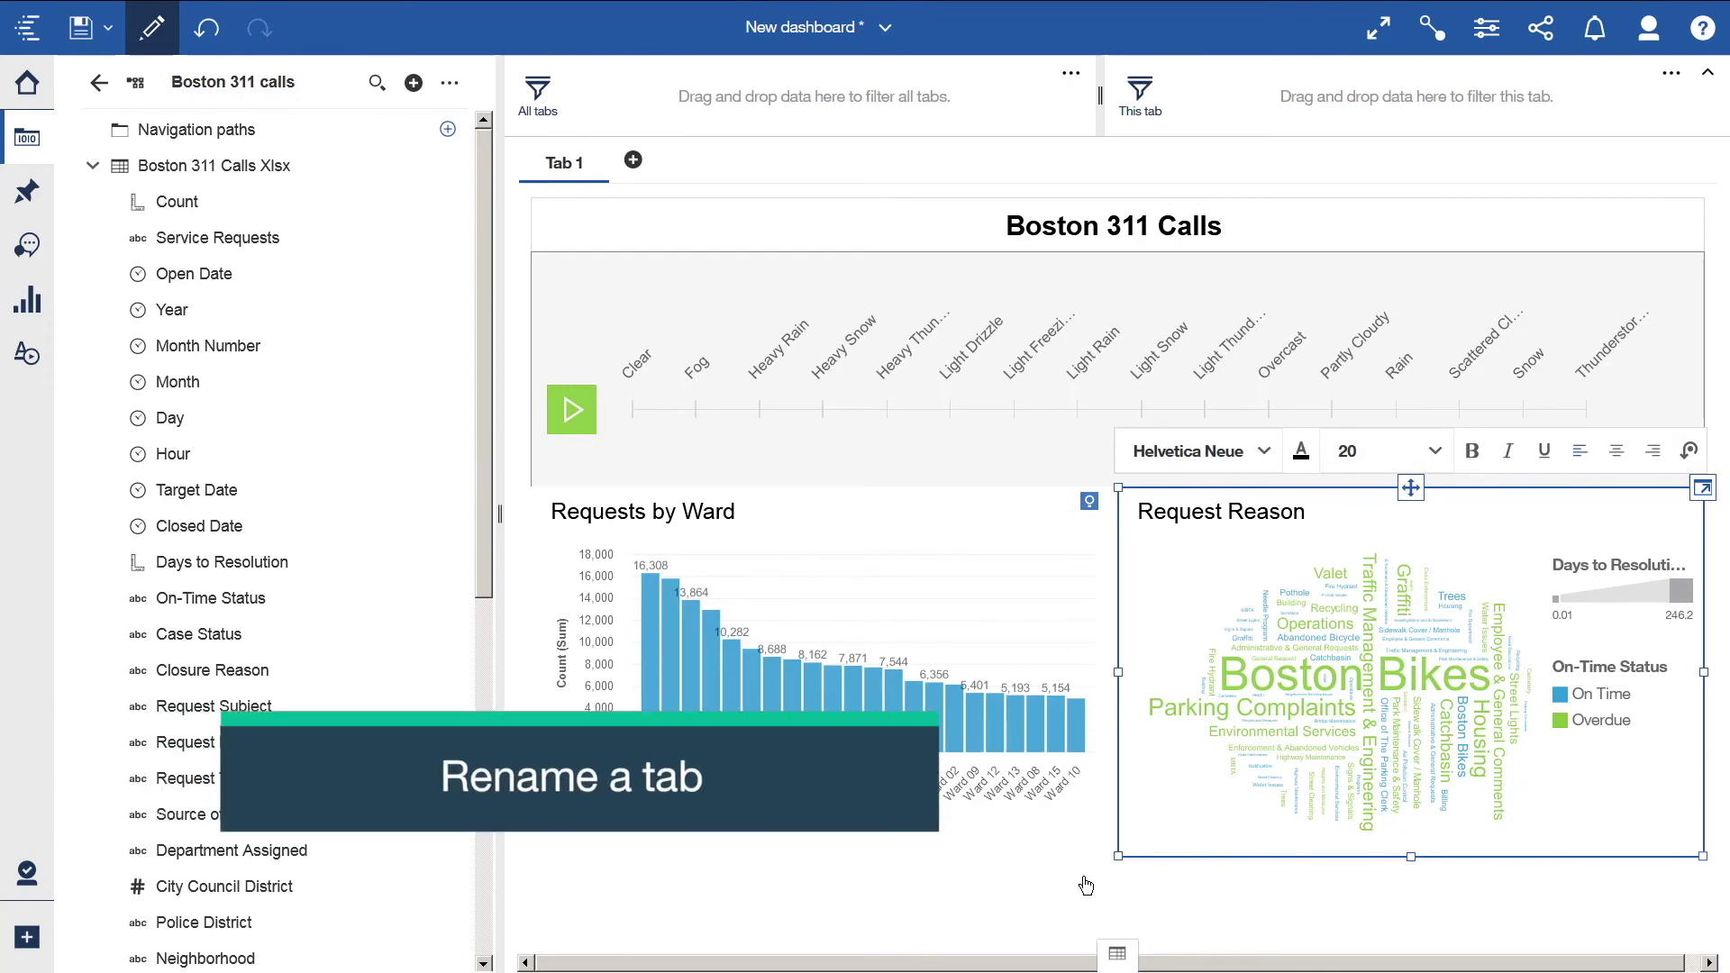
- Rename the dashboard's Tab 1 as "Overview"
left_click(564, 165)
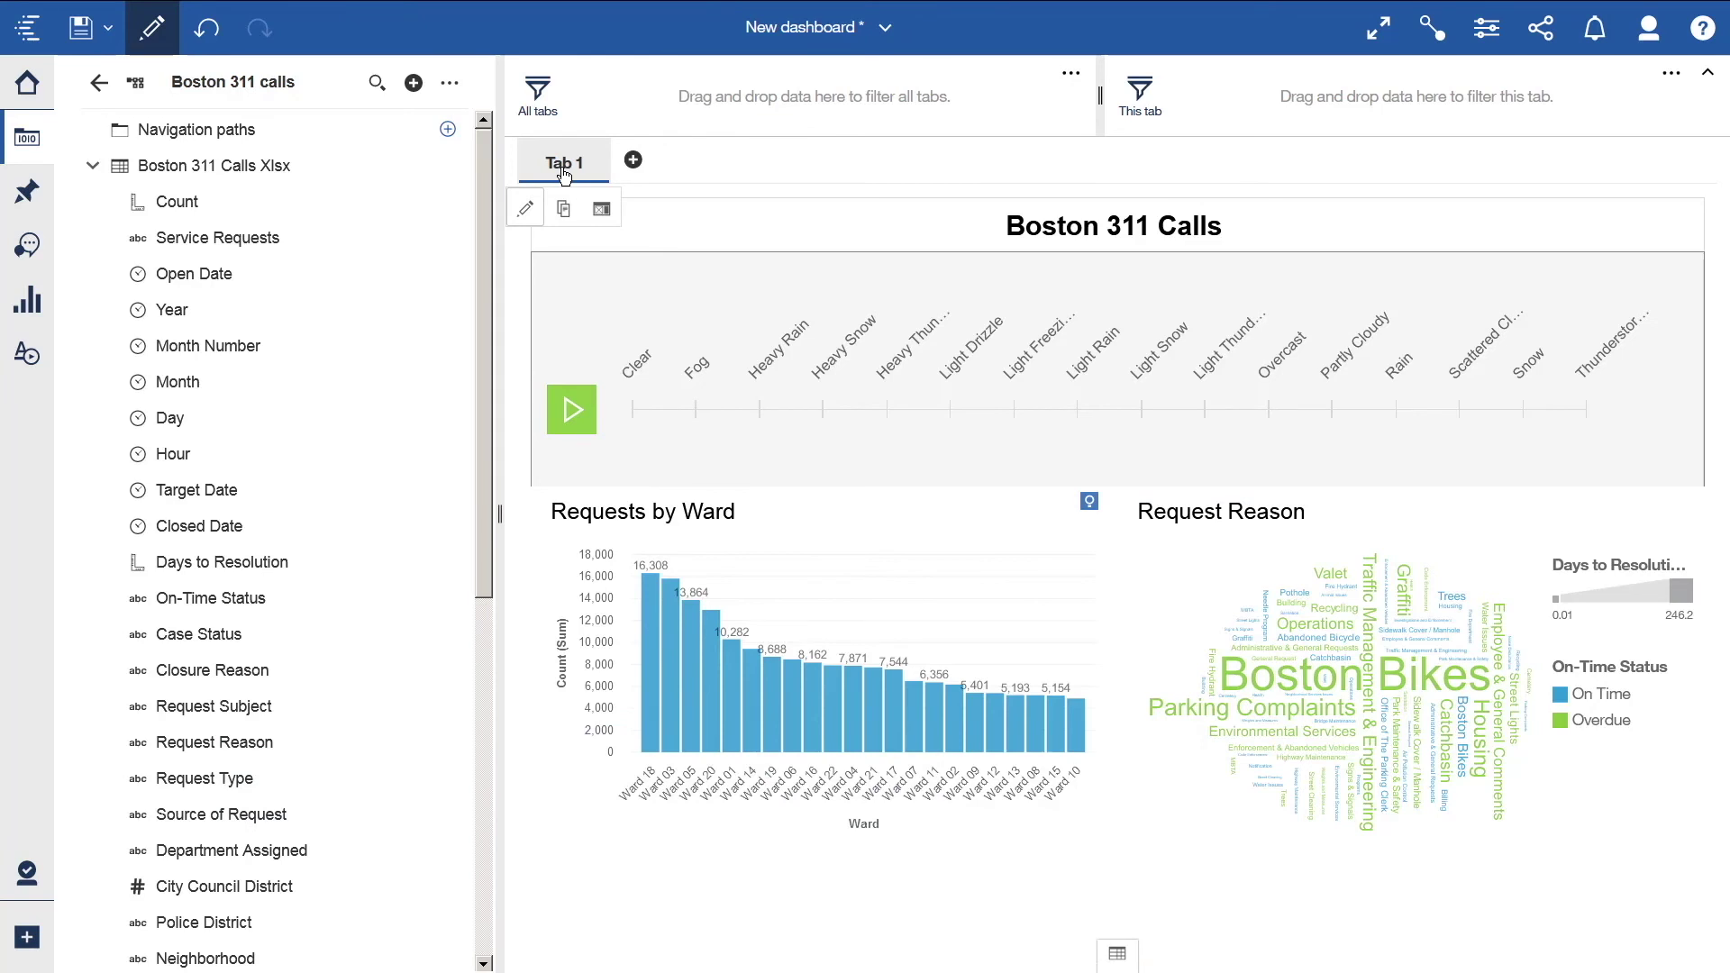
left_click(527, 211)
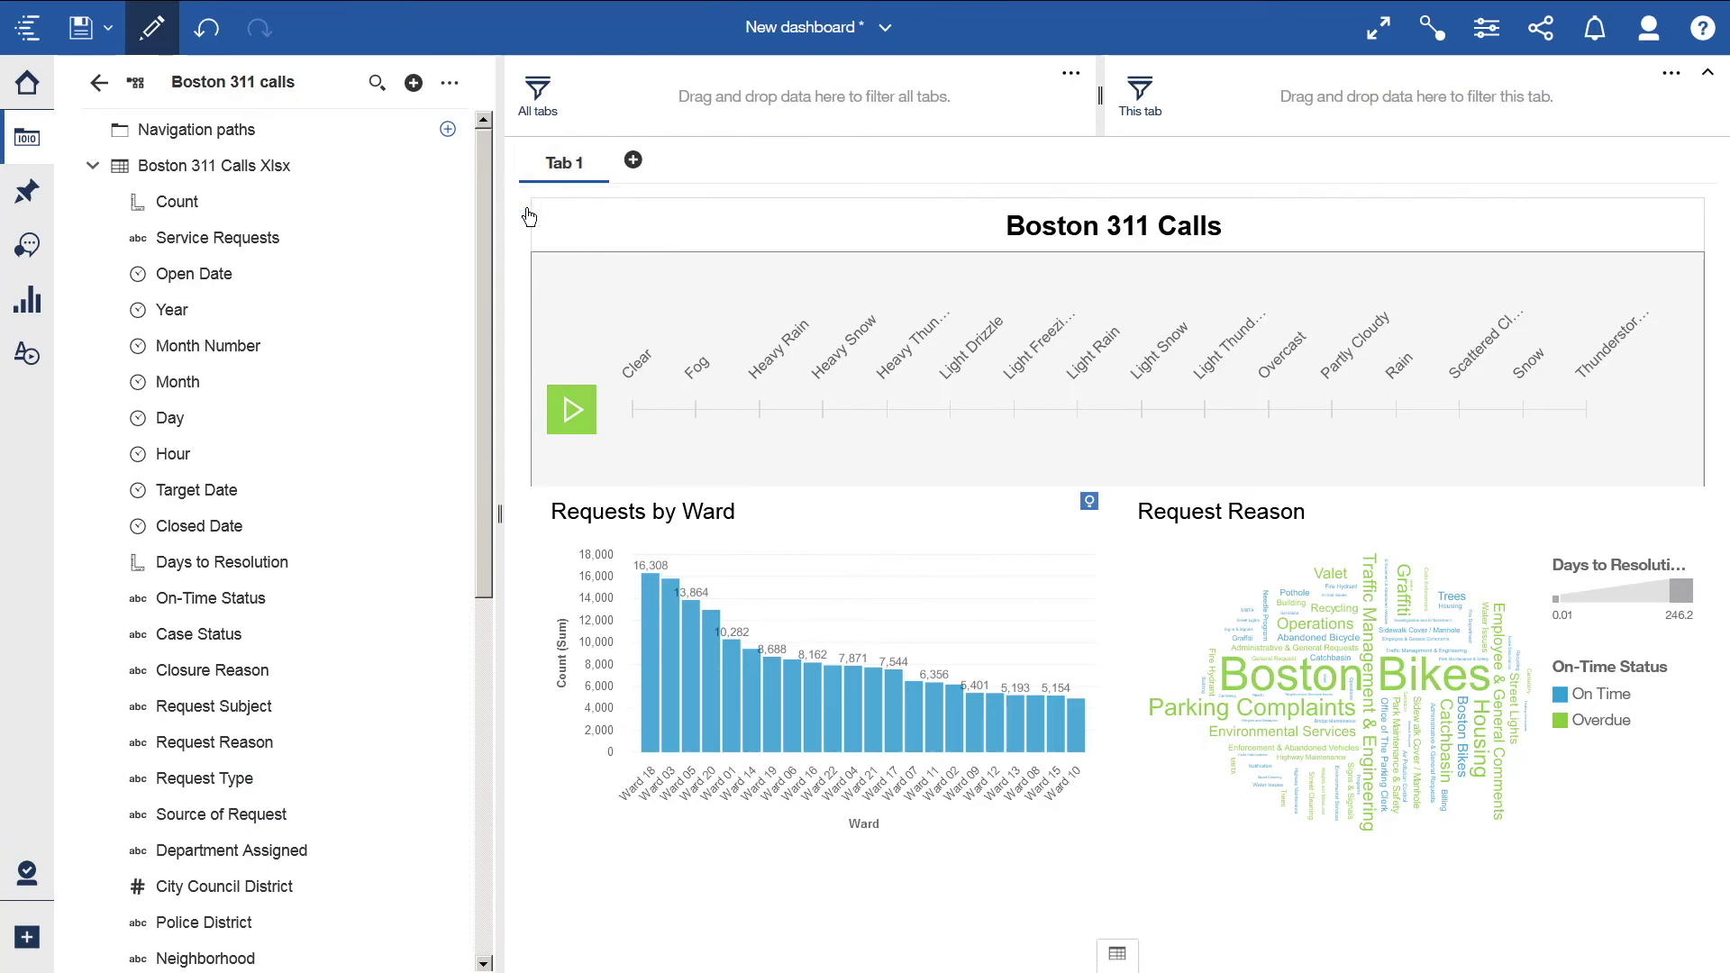
type("Overview")
key("Delete")
key("Delete")
key("Delete")
key("Delete")
key("Delete")
key("Return")
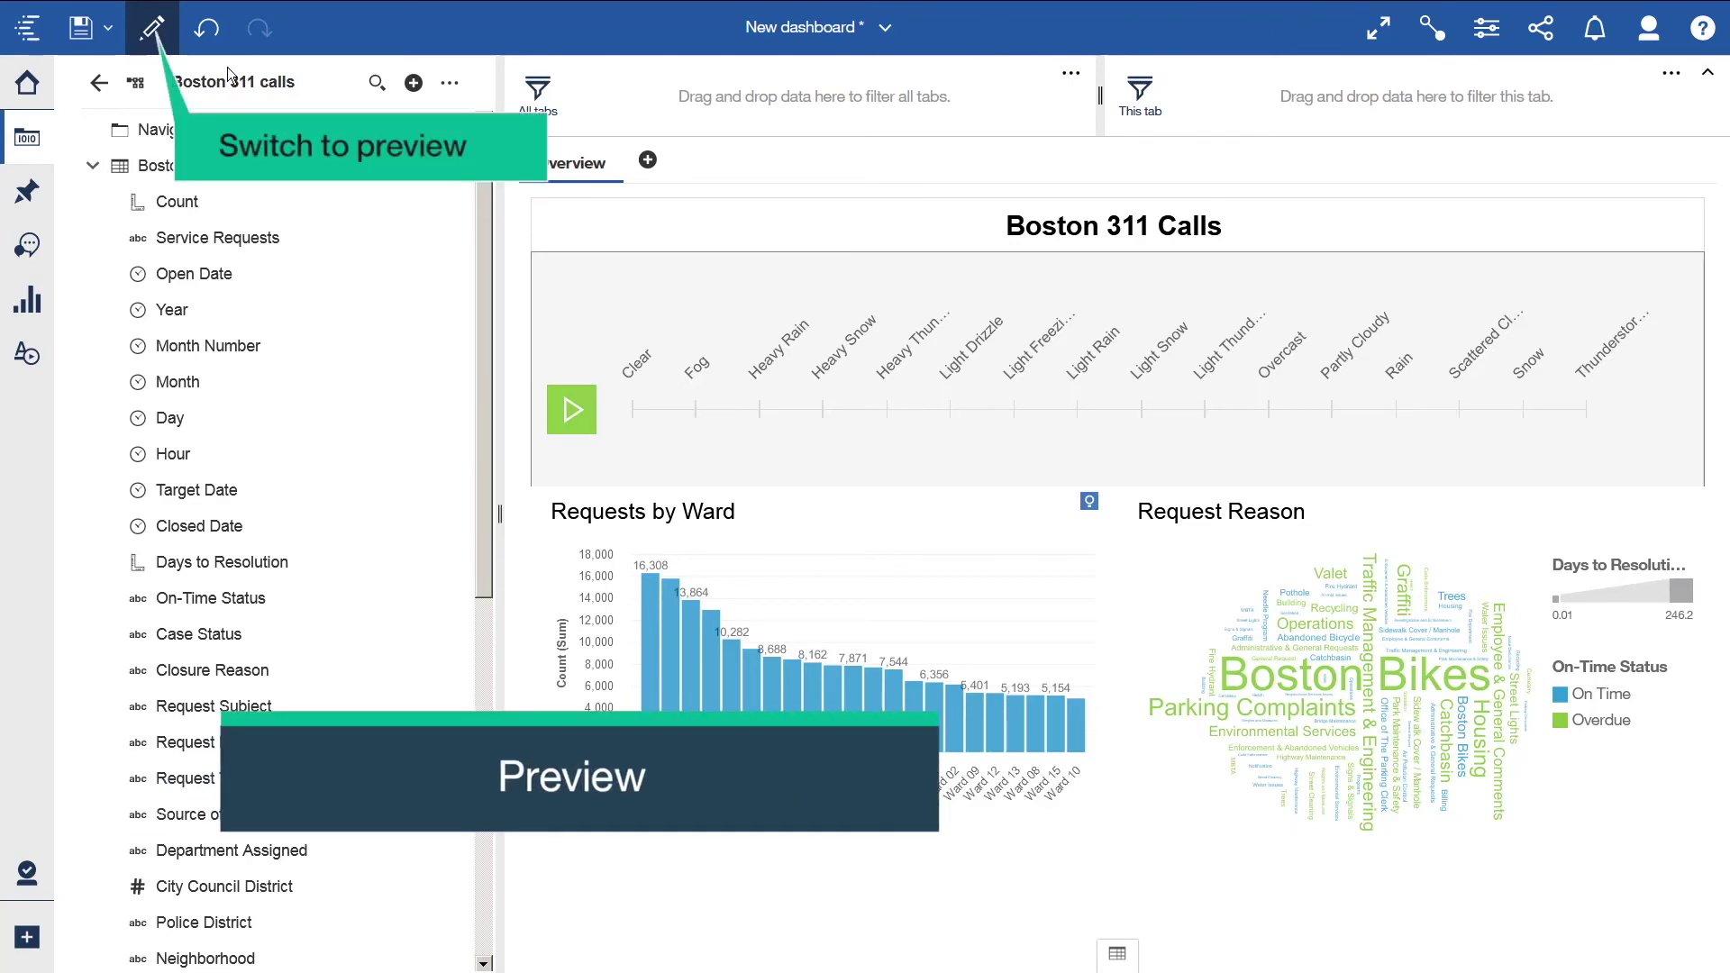
- Preview the dashboard with the data player set to Rain, and examine Ward 14's request reasons before clearing the ward selection
left_click(157, 30)
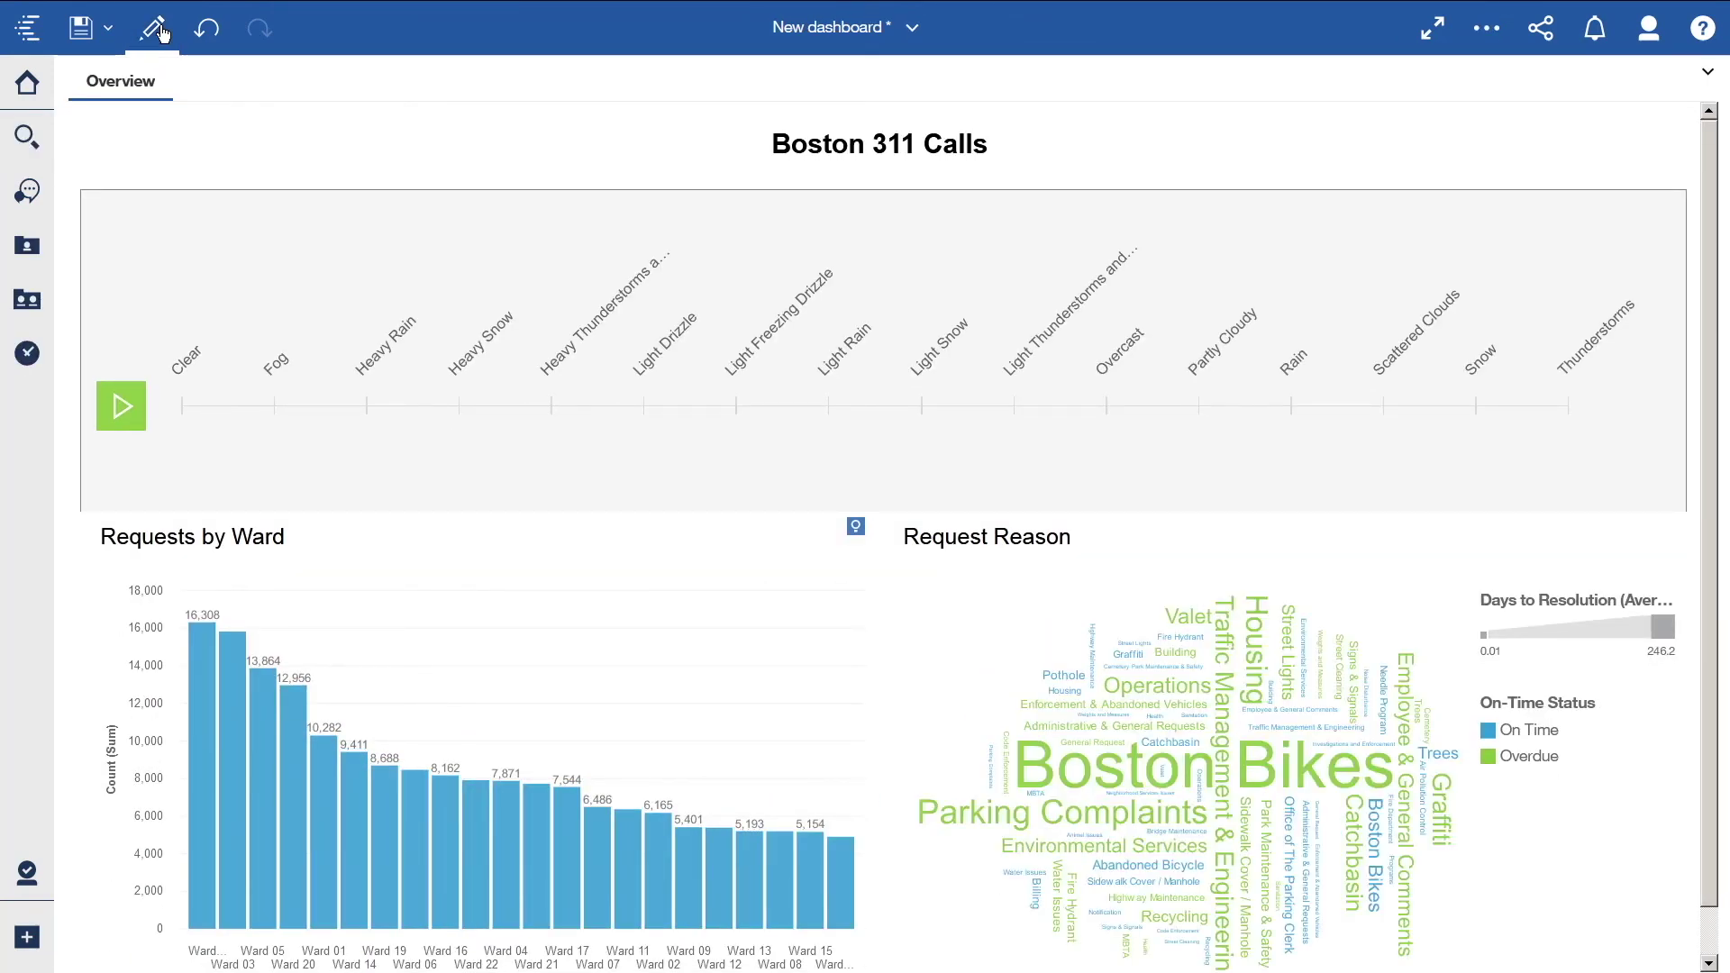
left_click(1296, 370)
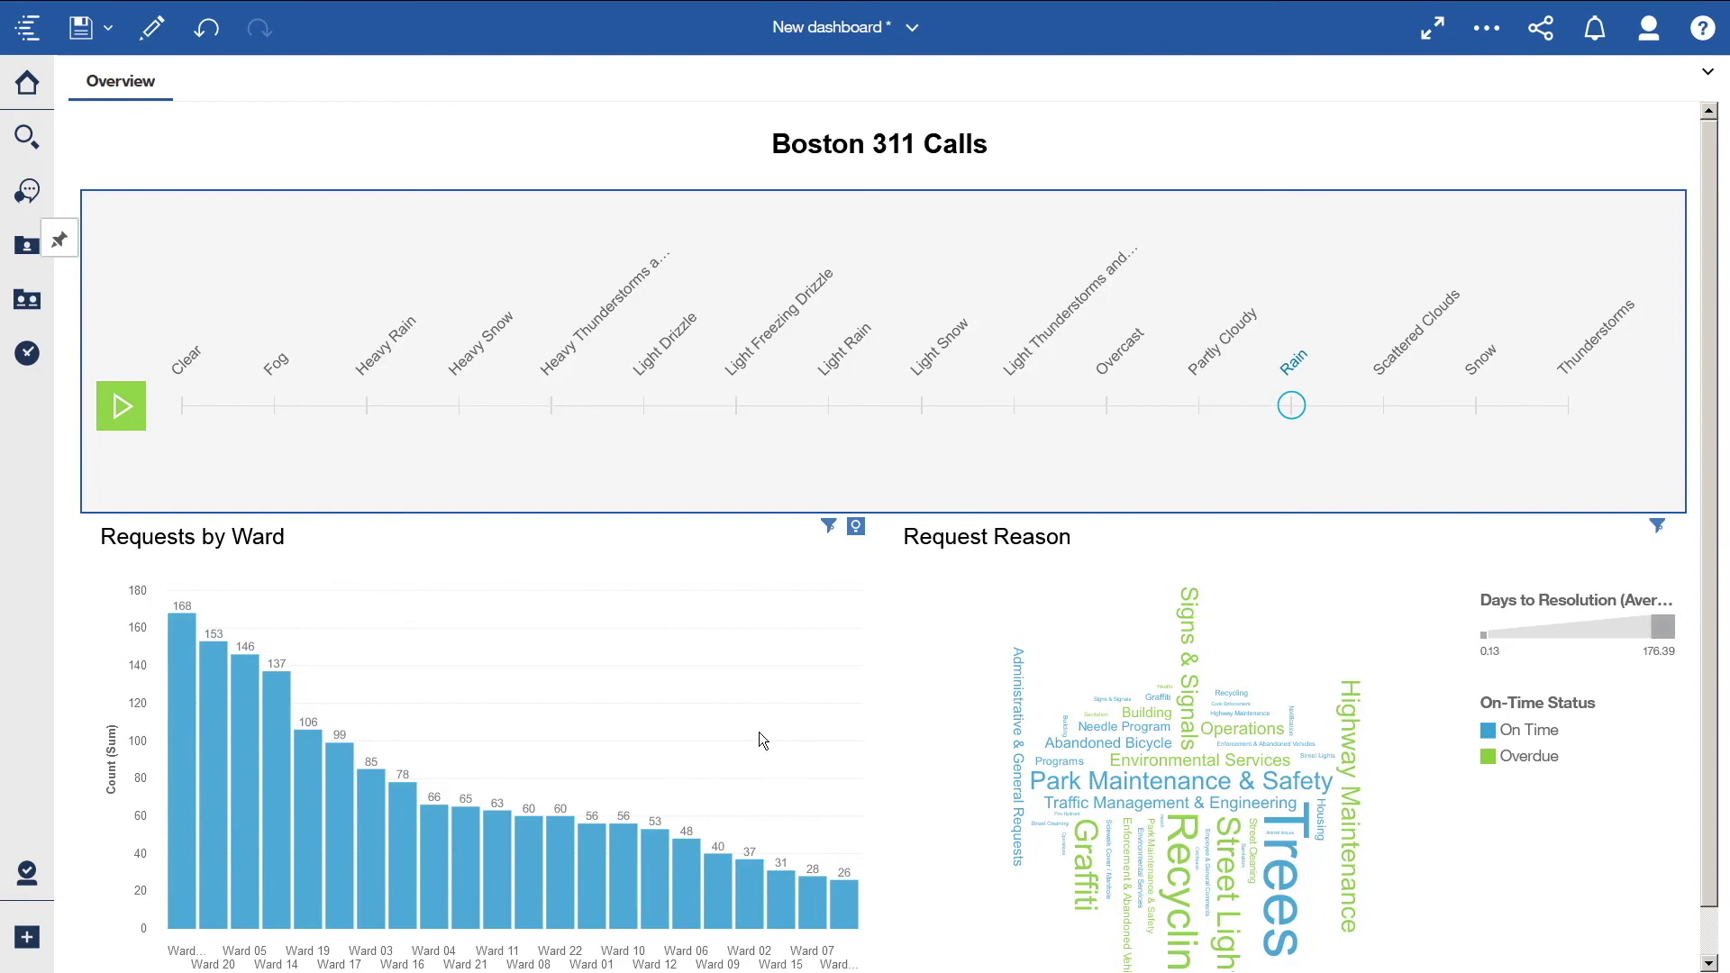
left_click(274, 719)
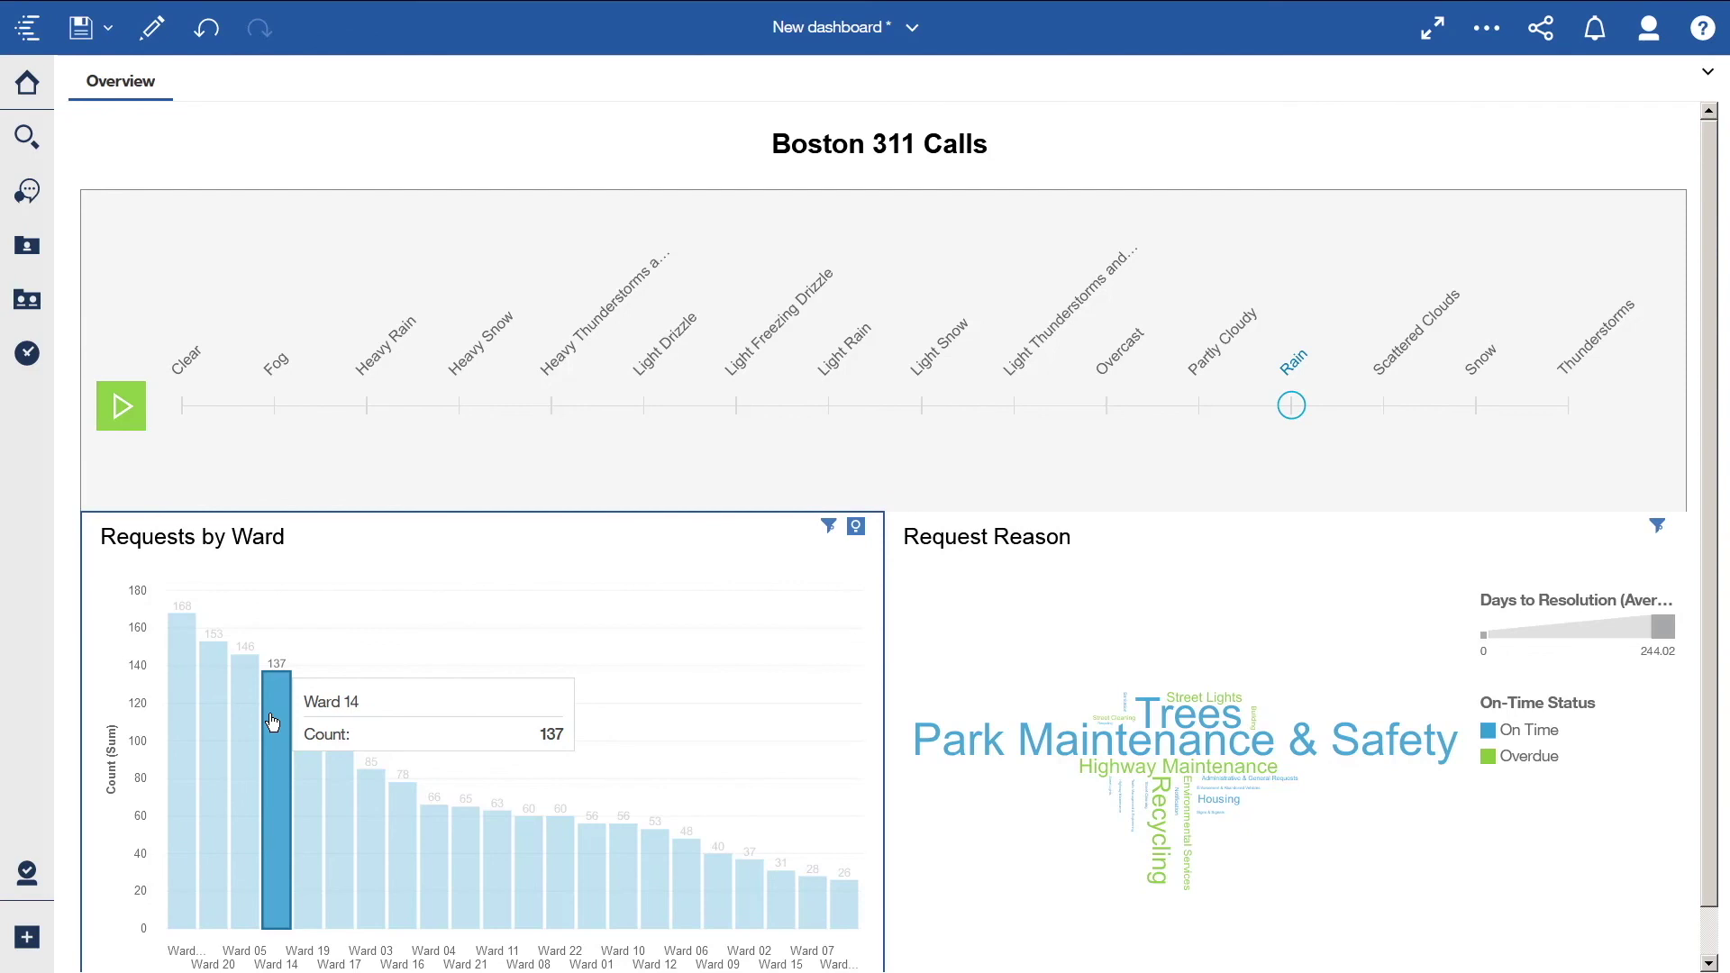
left_click(273, 721)
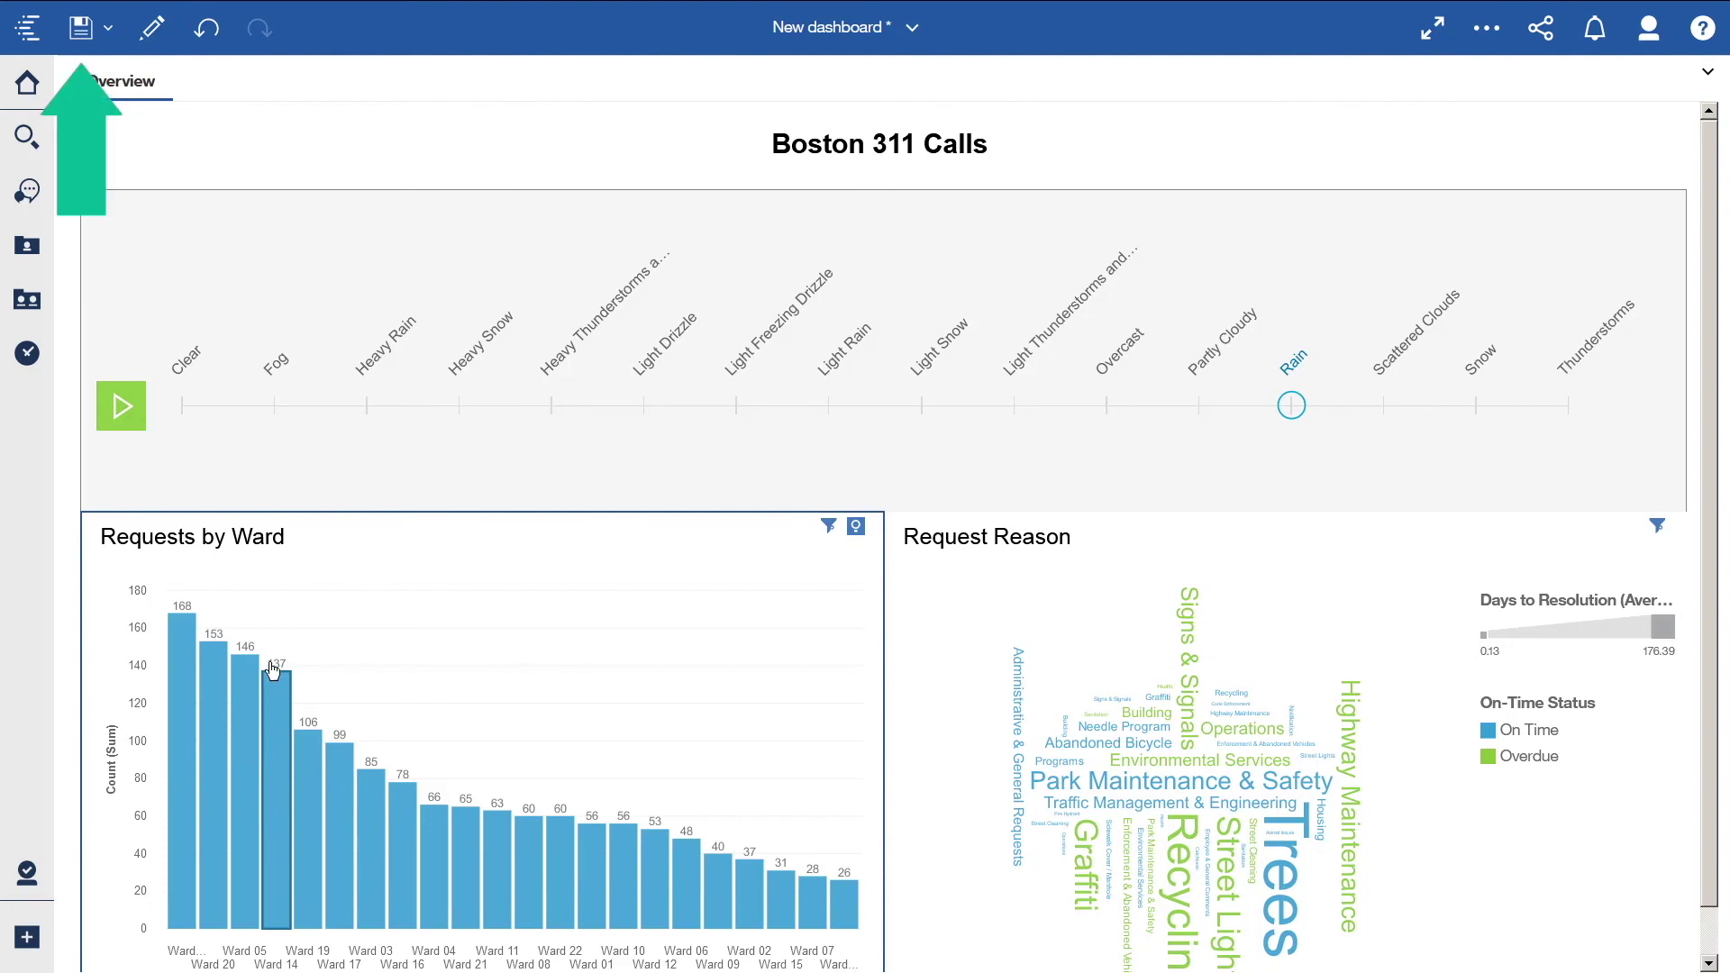
- Open the save options for the dashboard
left_click(108, 29)
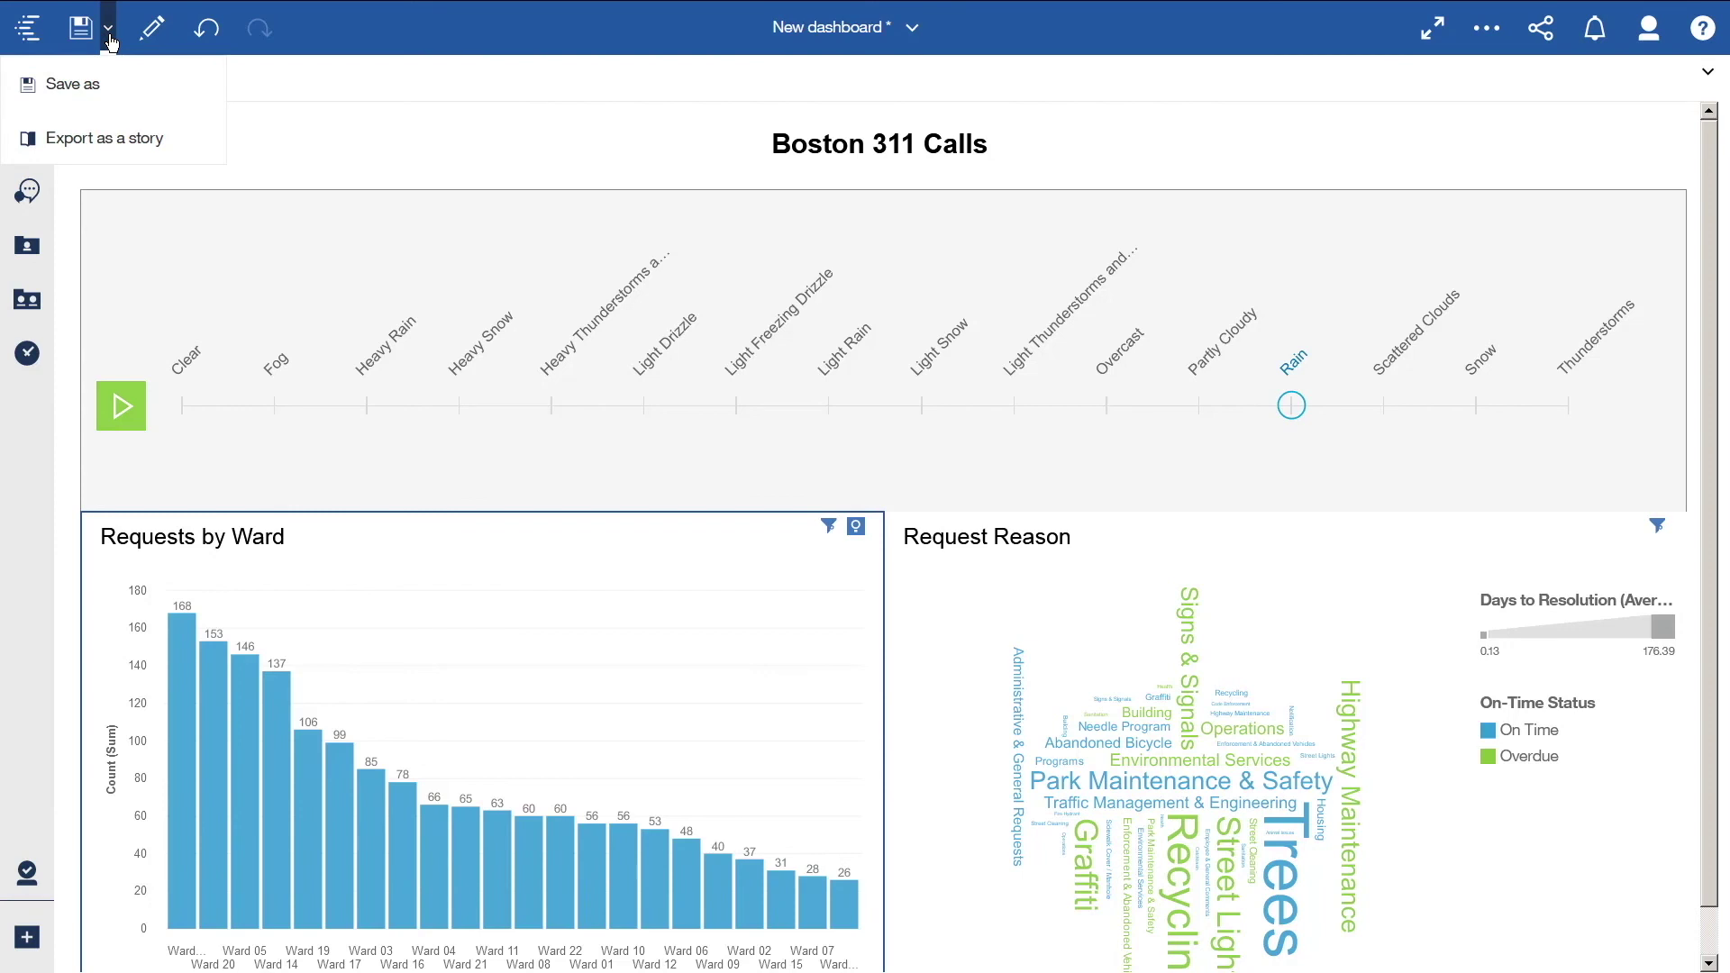